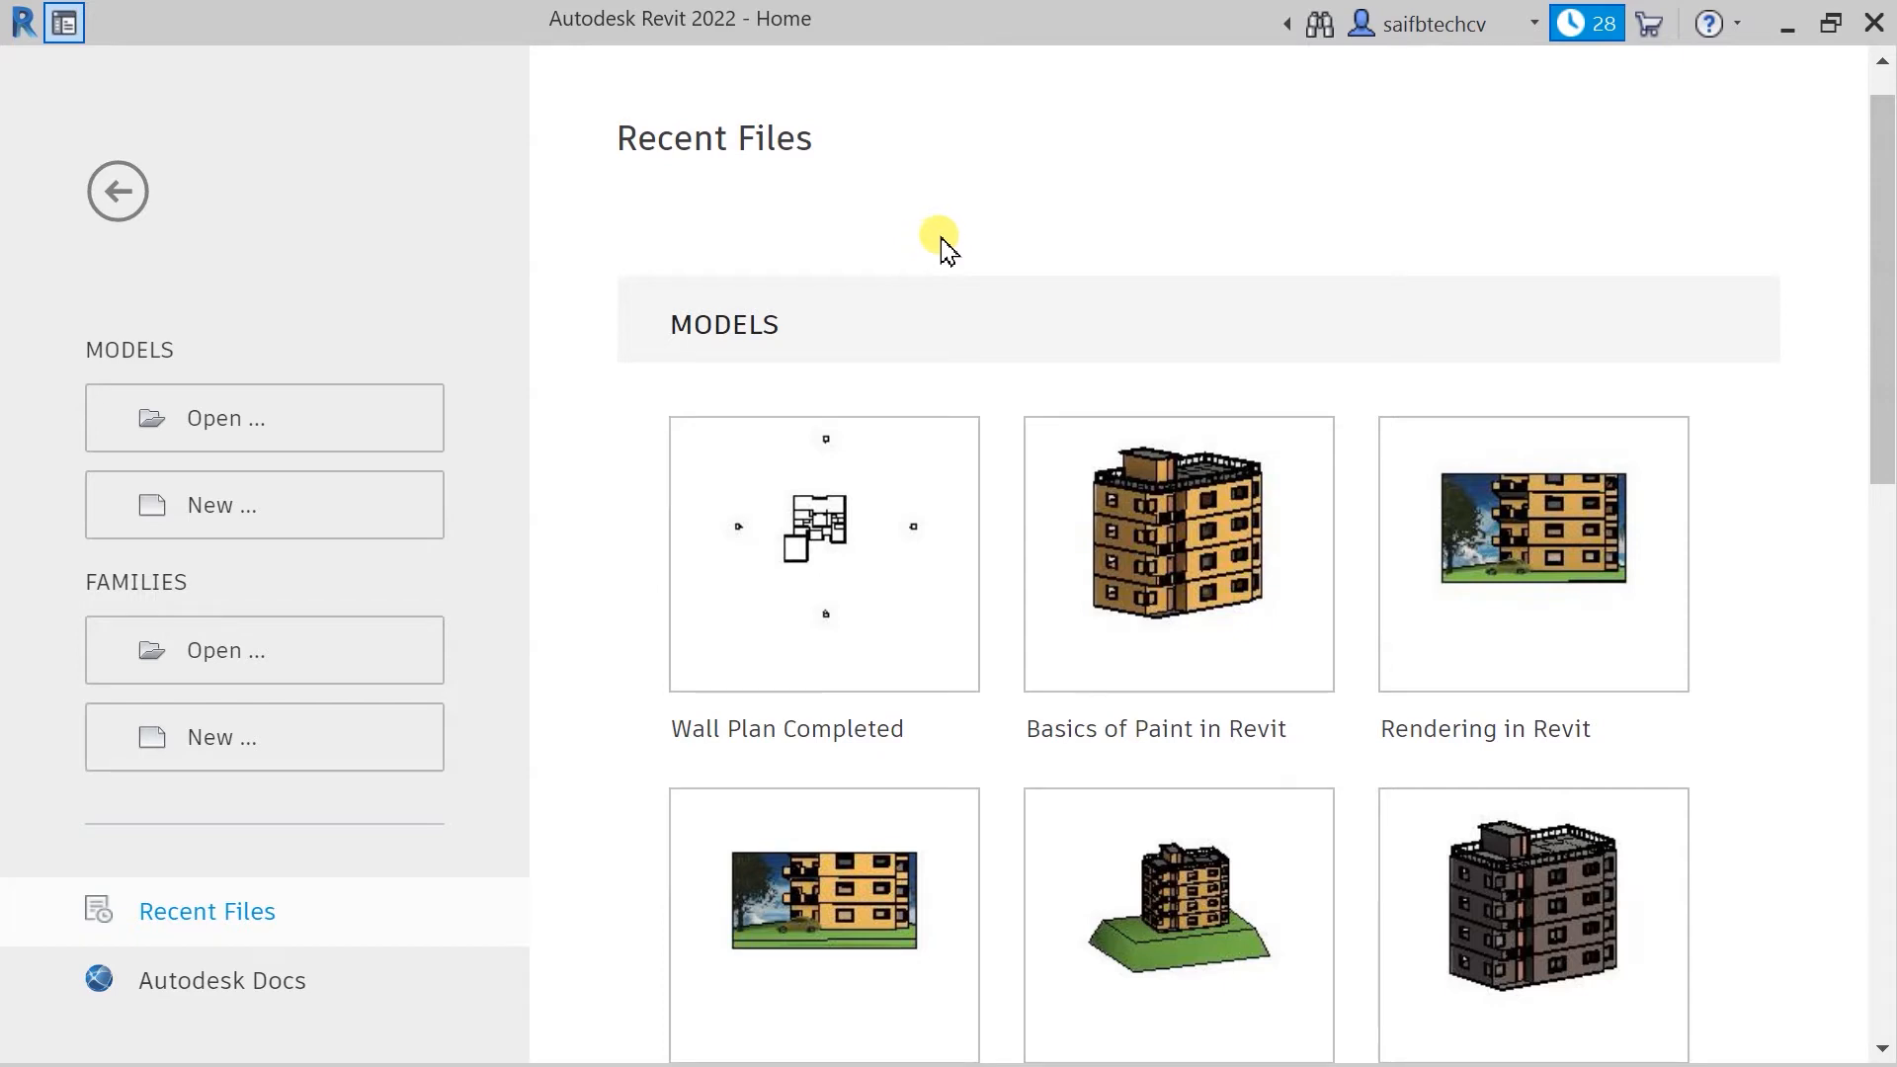
# - Create a new project based on the DefaultMetric template
pyautogui.click(245, 513)
pyautogui.click(884, 472)
pyautogui.click(767, 699)
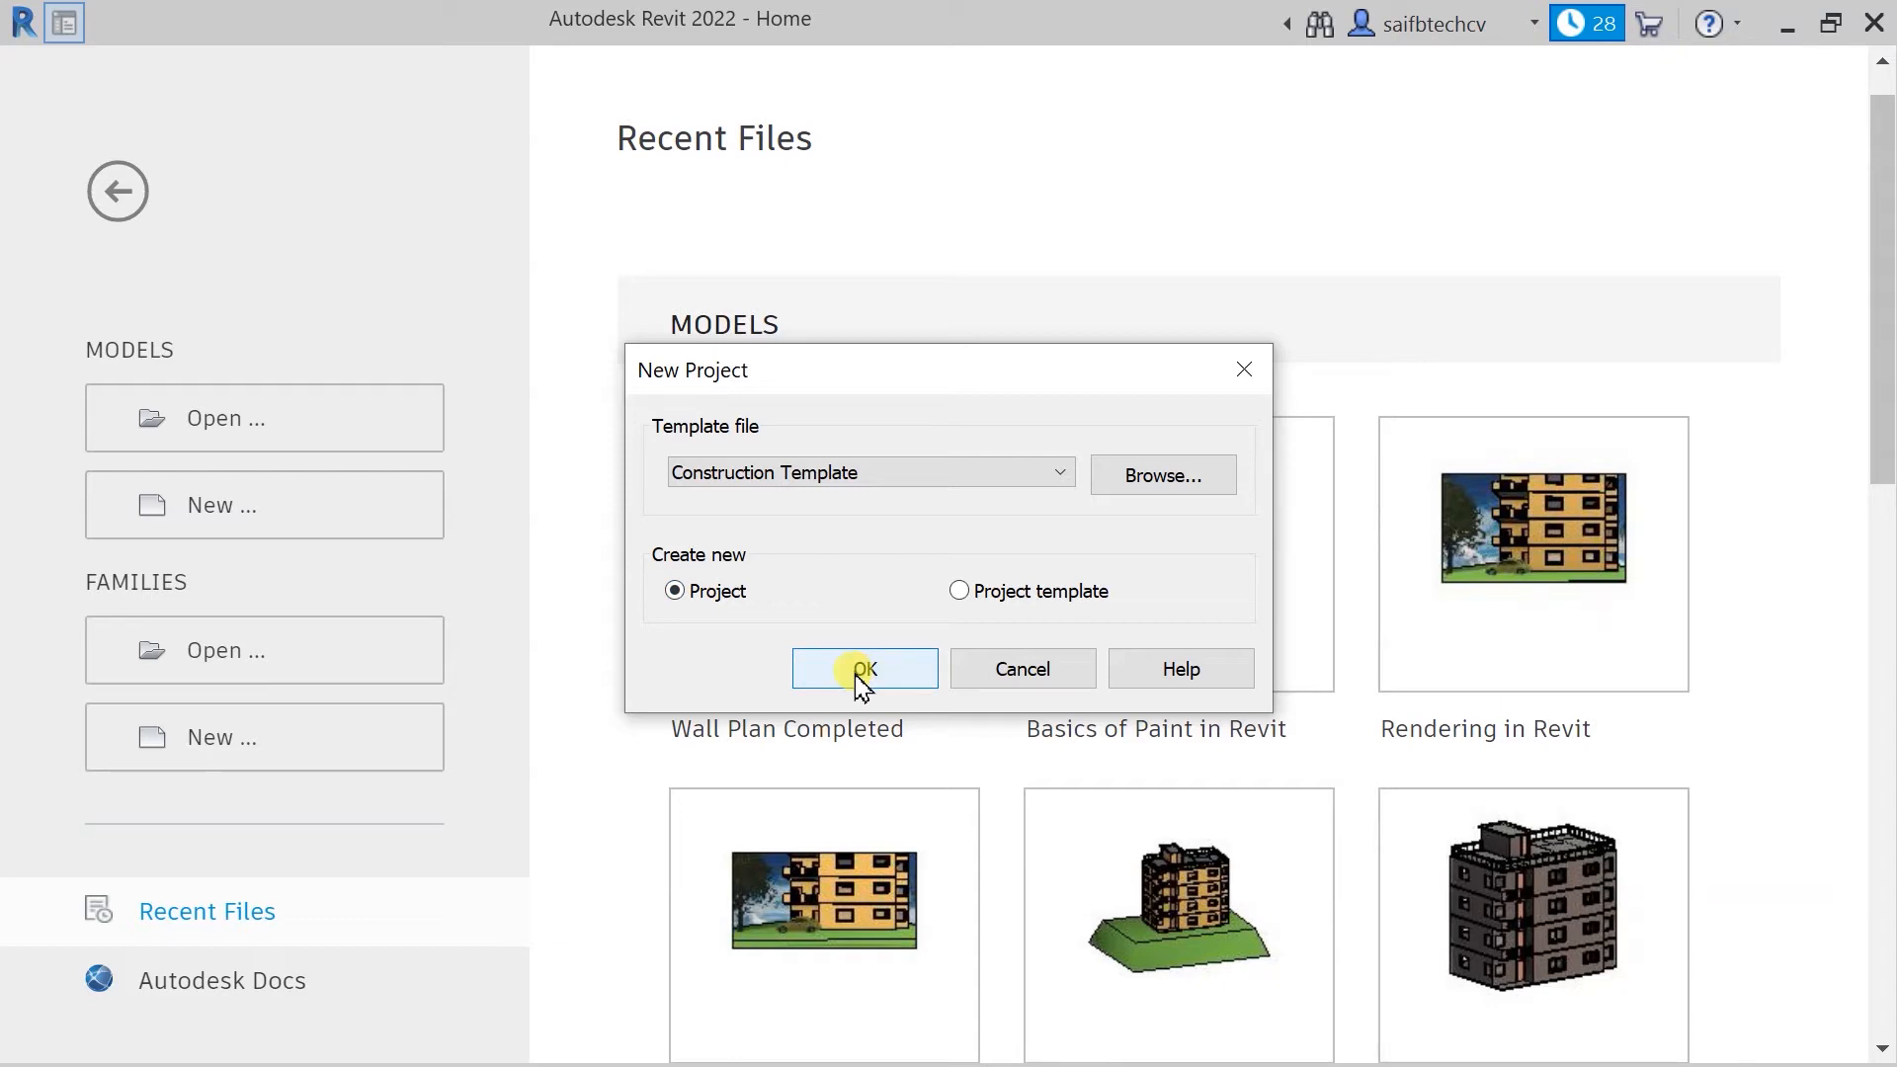
pyautogui.click(919, 483)
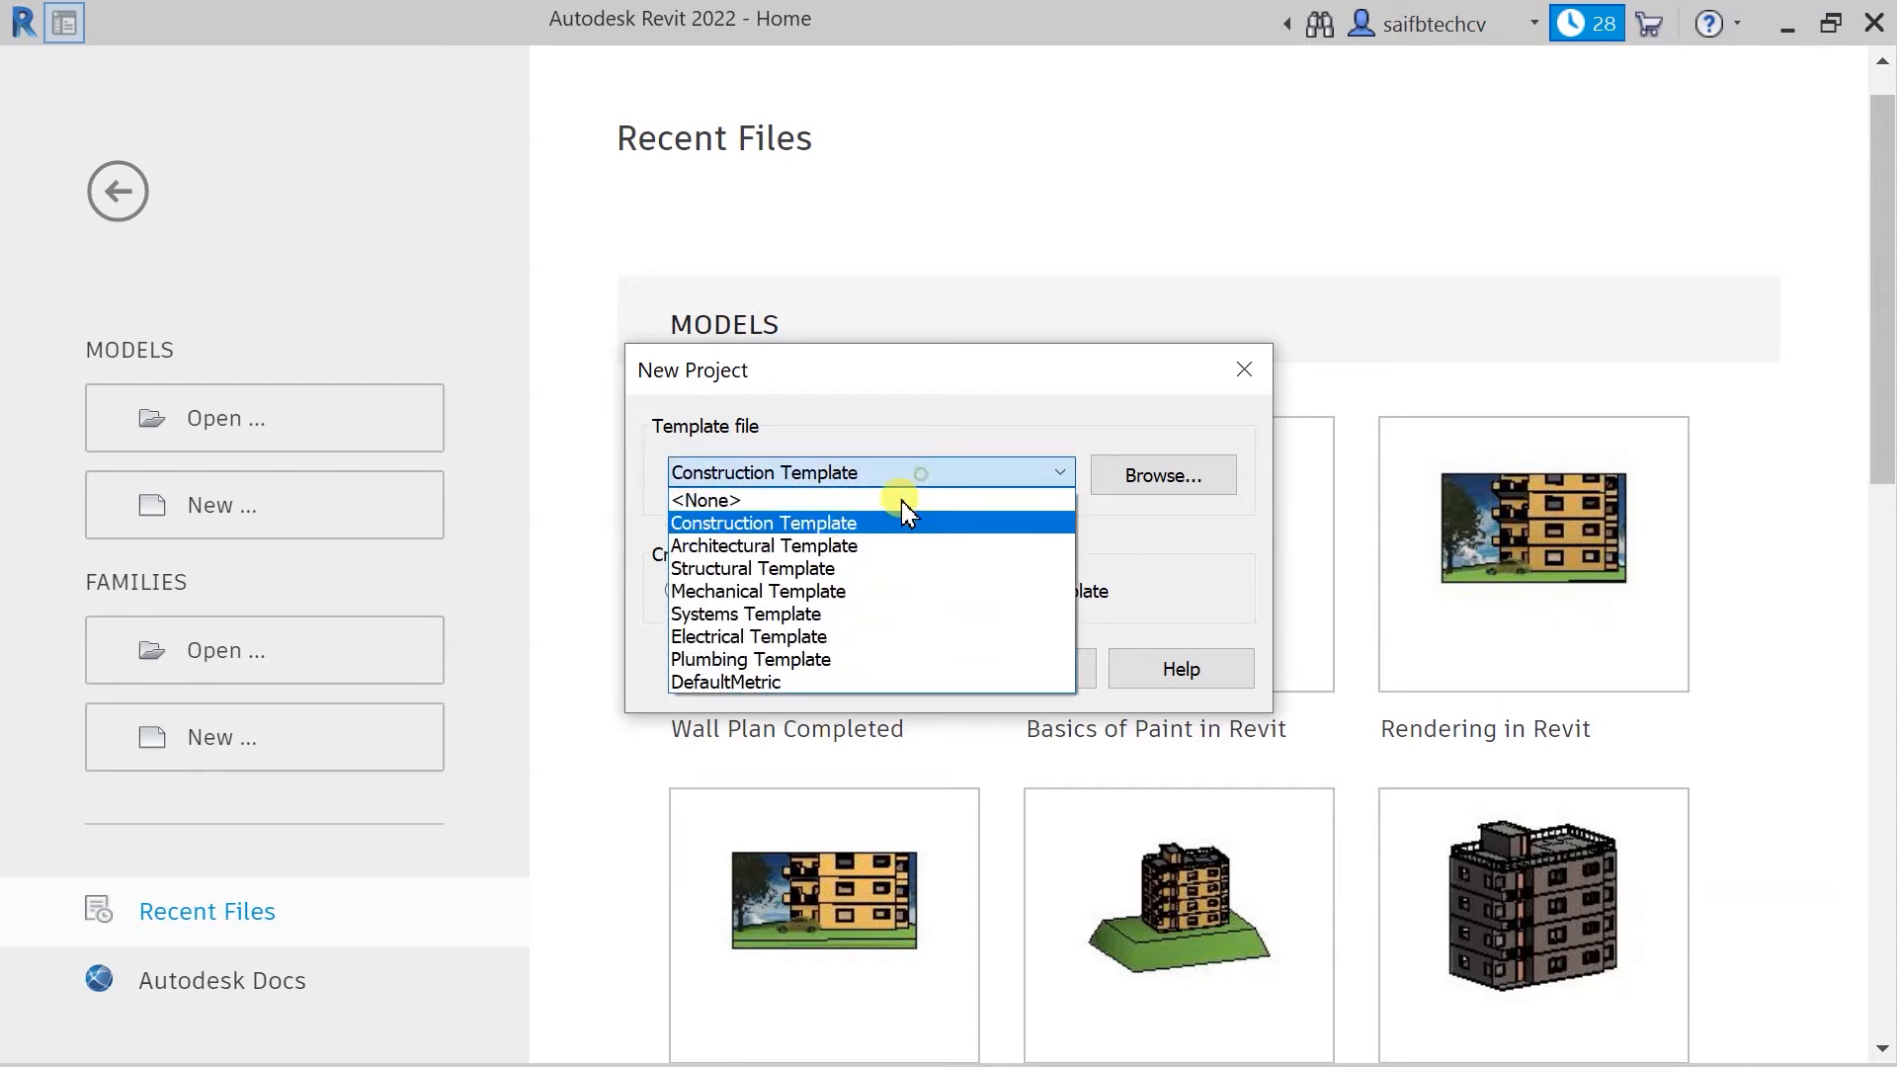
pyautogui.click(759, 684)
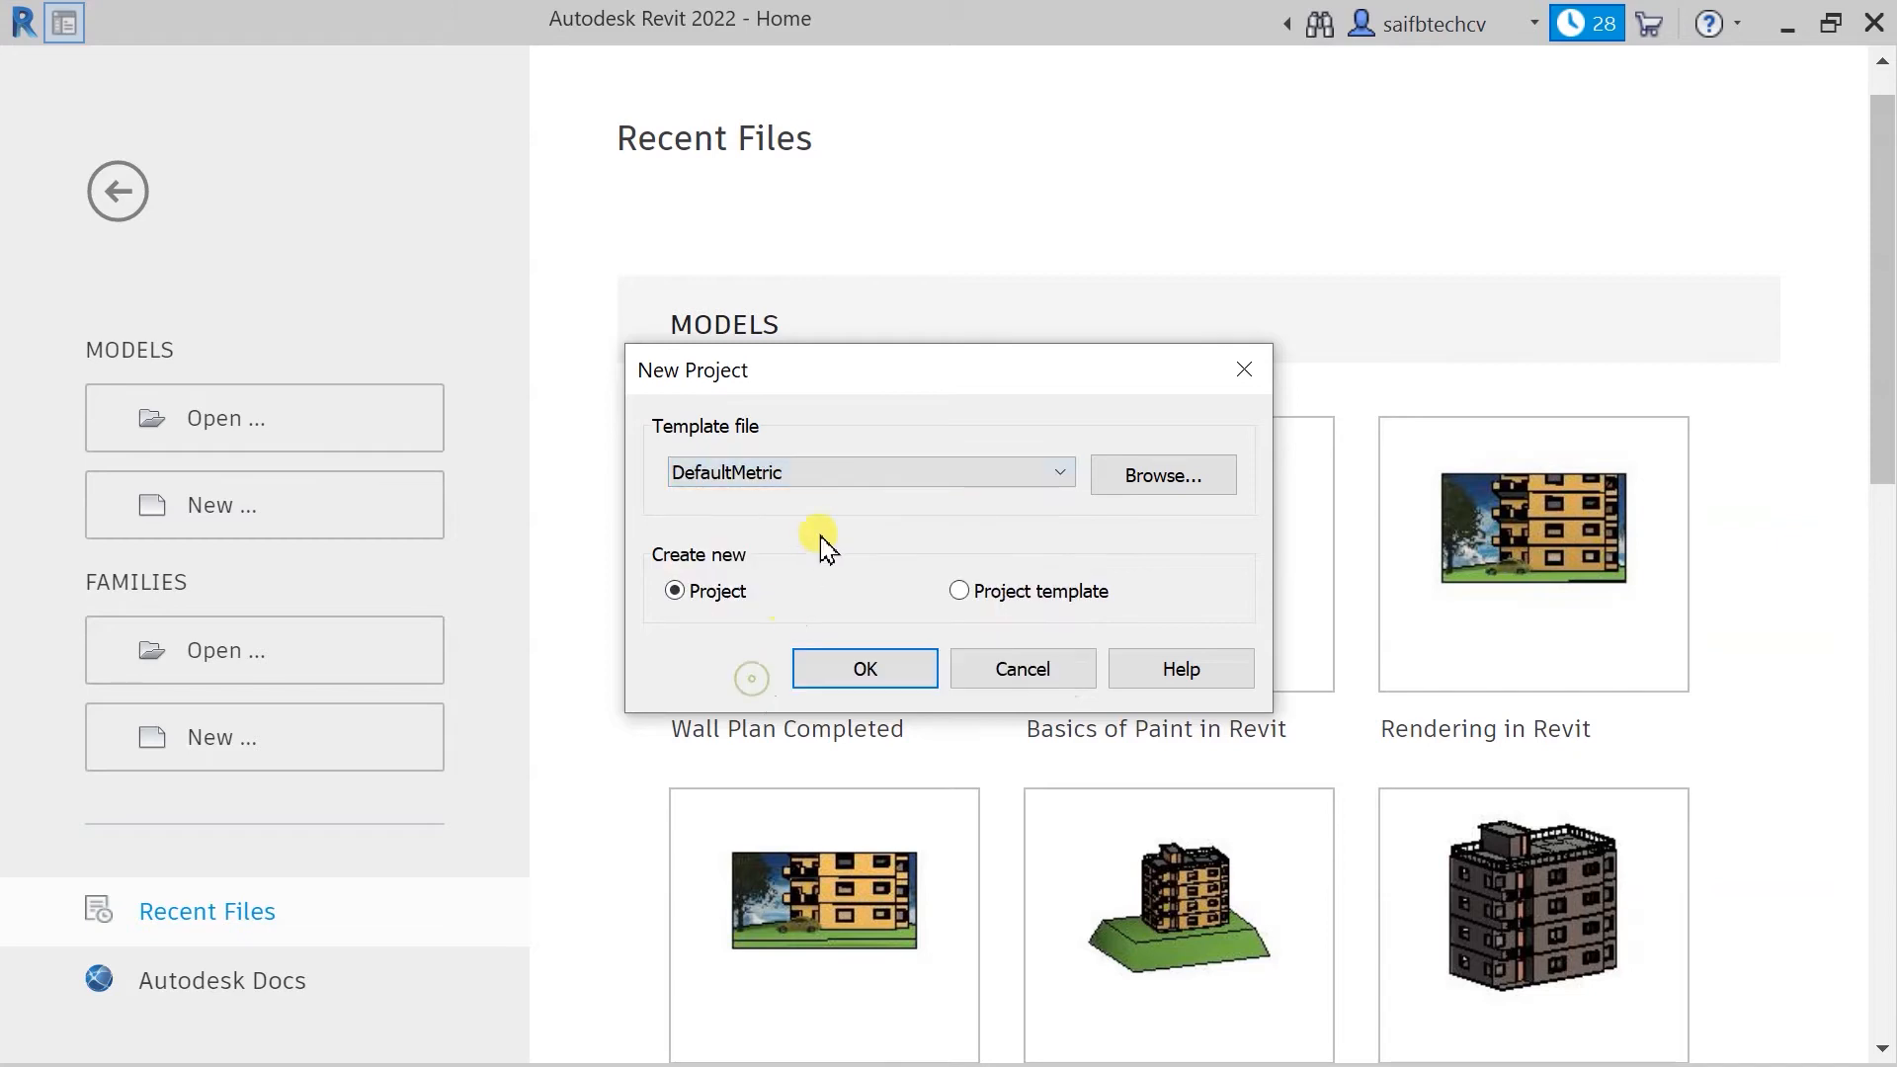
pyautogui.click(857, 669)
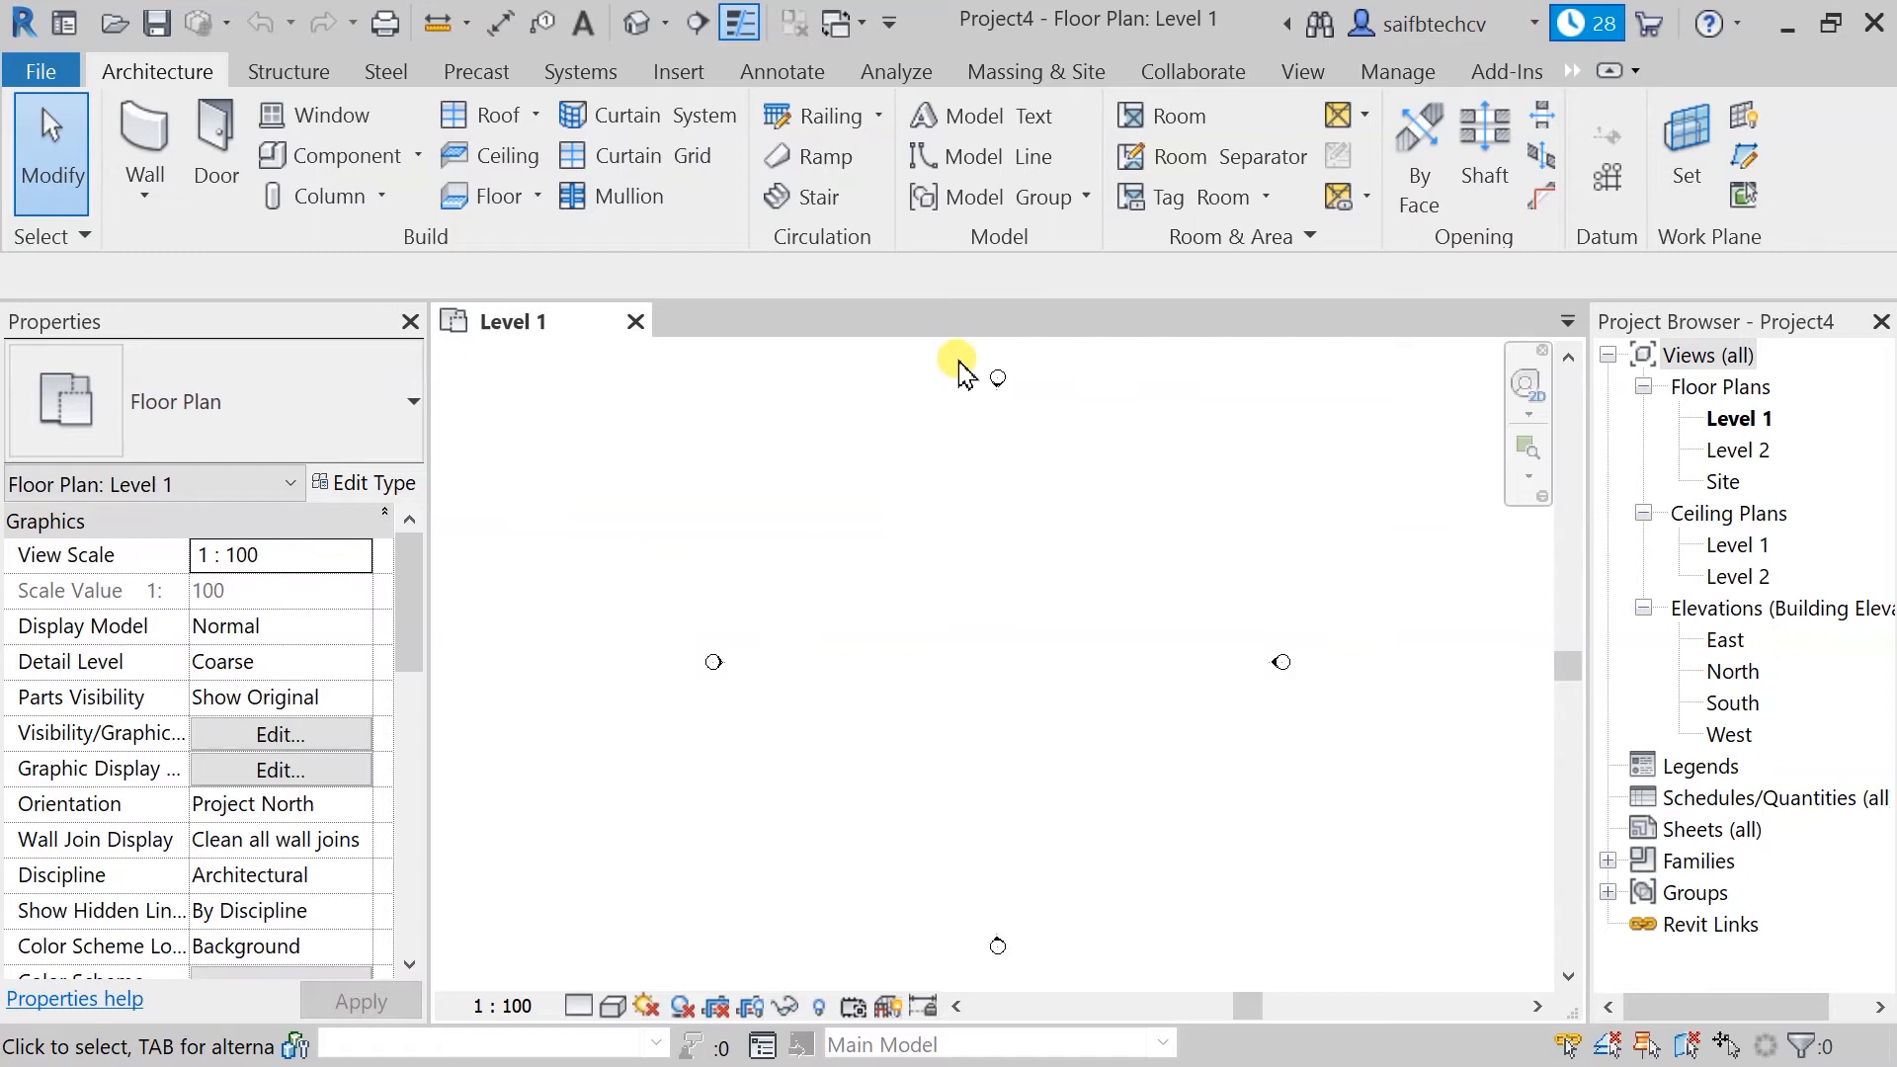
pyautogui.click(679, 73)
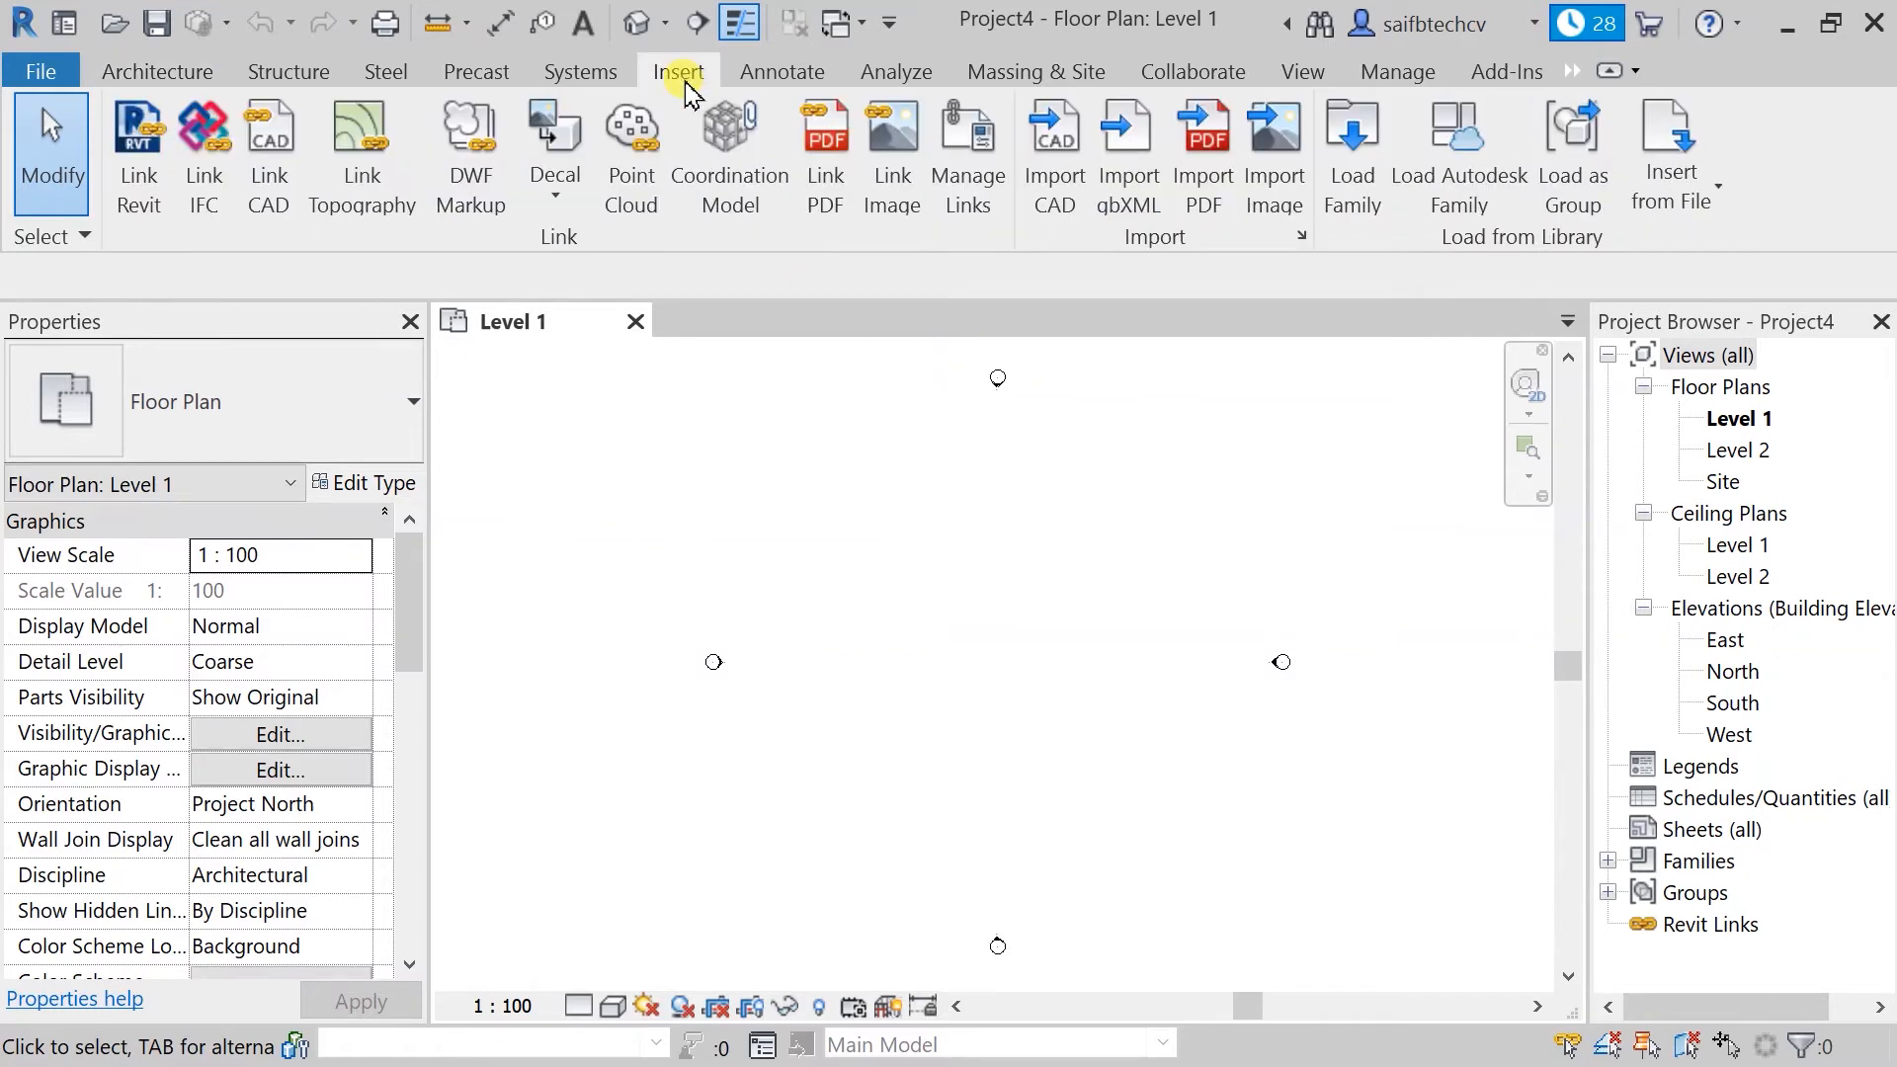
pyautogui.click(1037, 134)
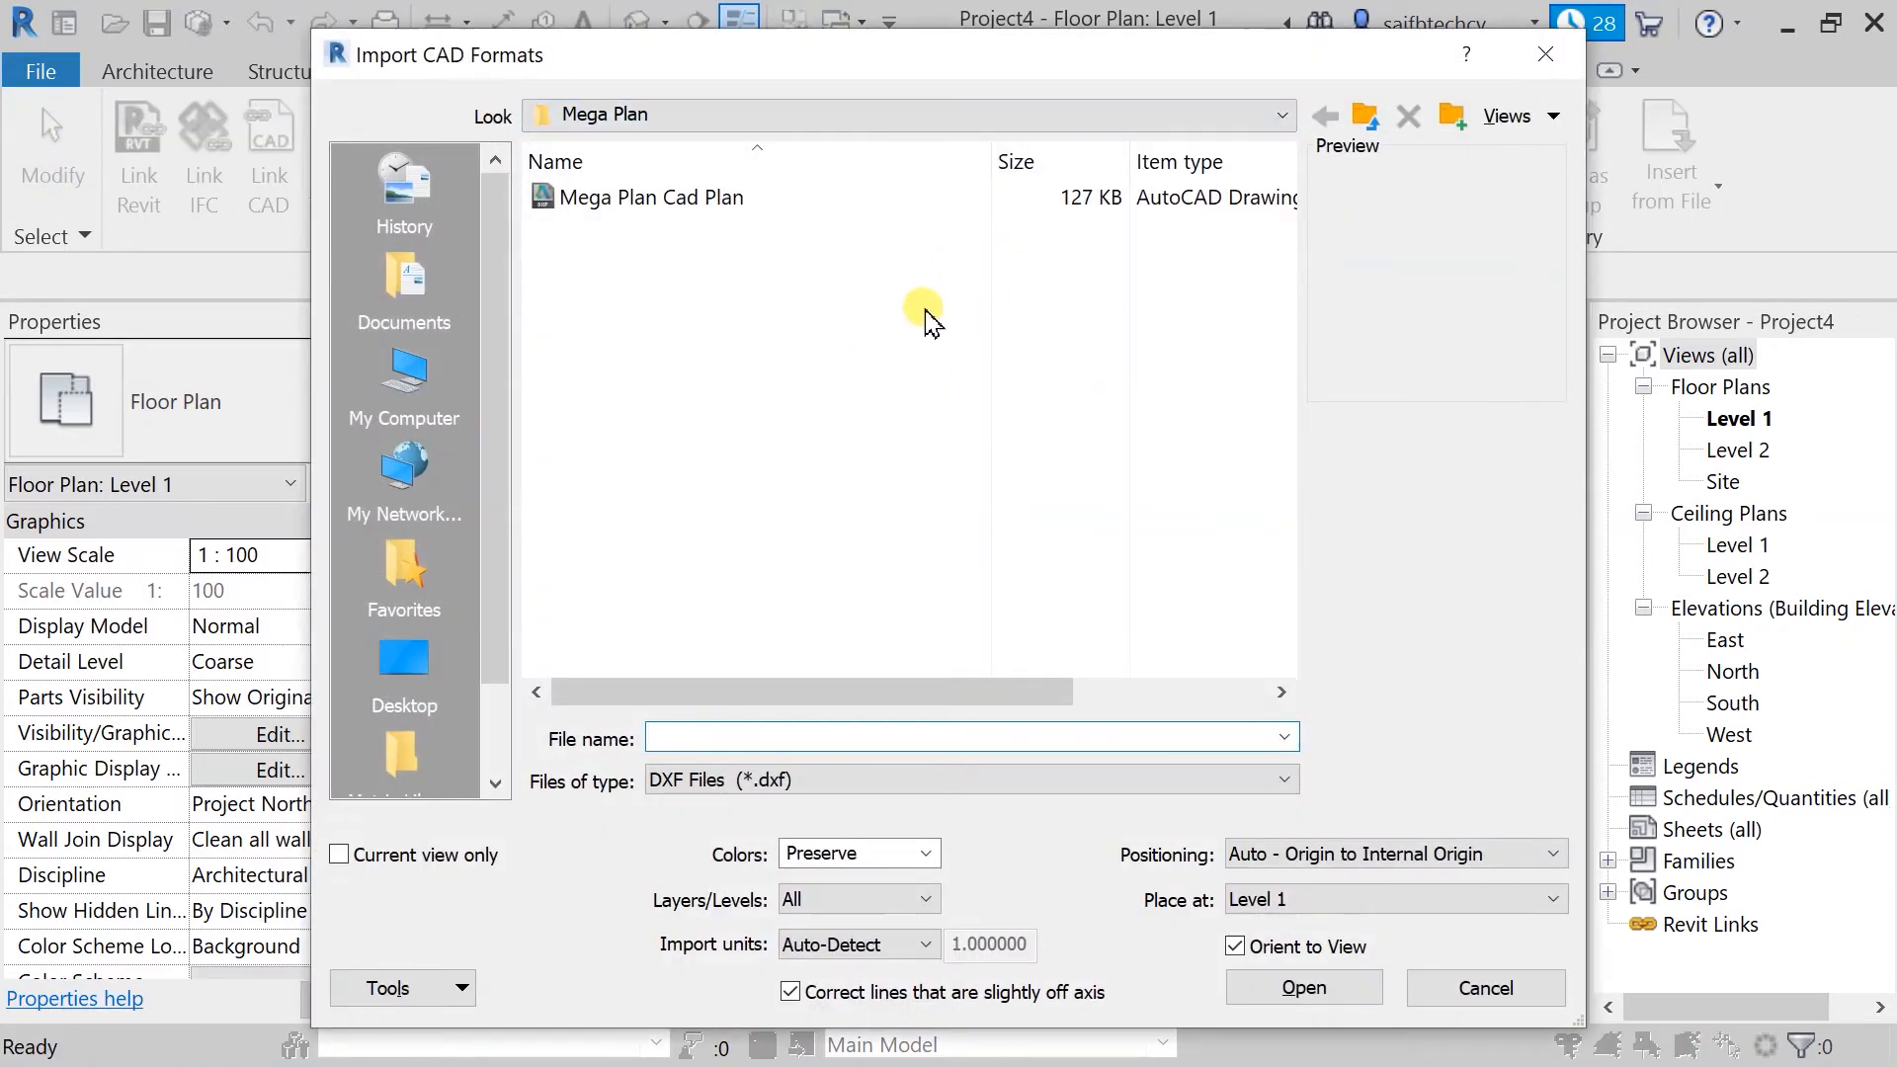
pyautogui.click(758, 779)
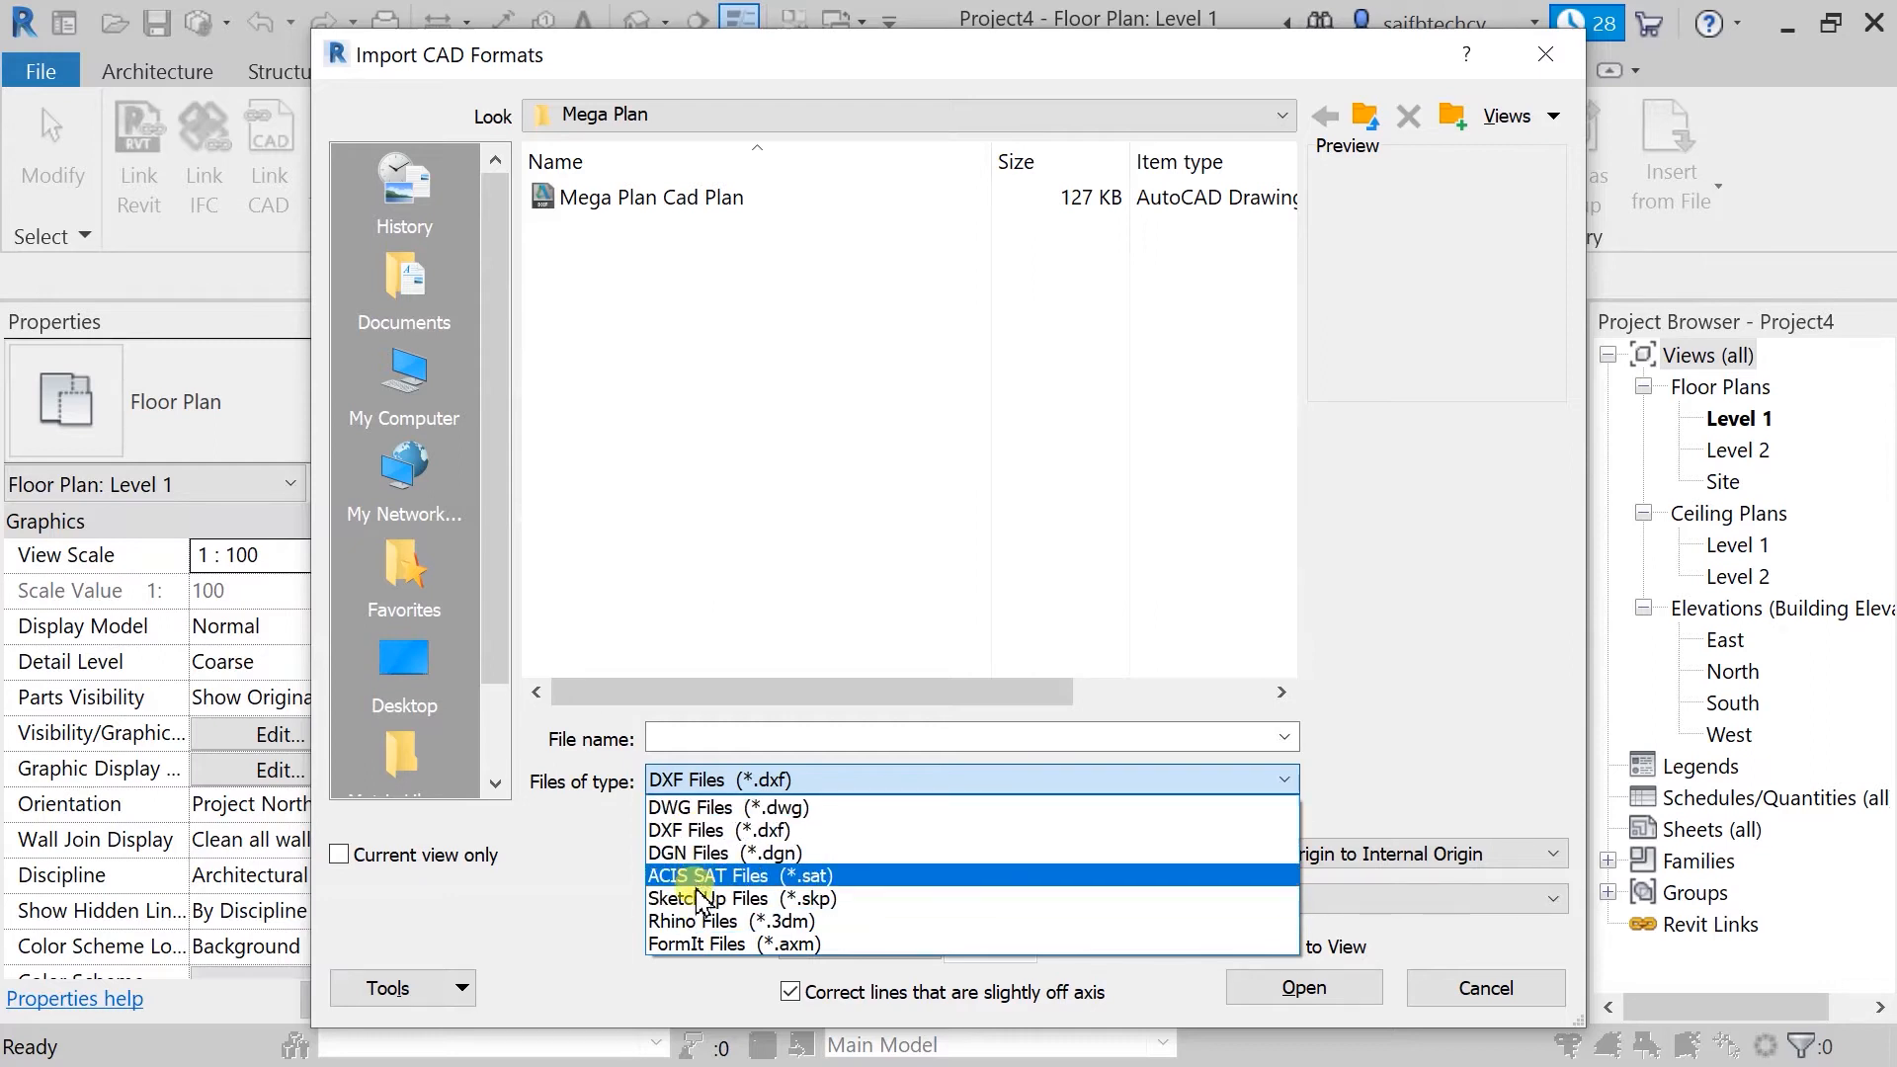
pyautogui.click(699, 832)
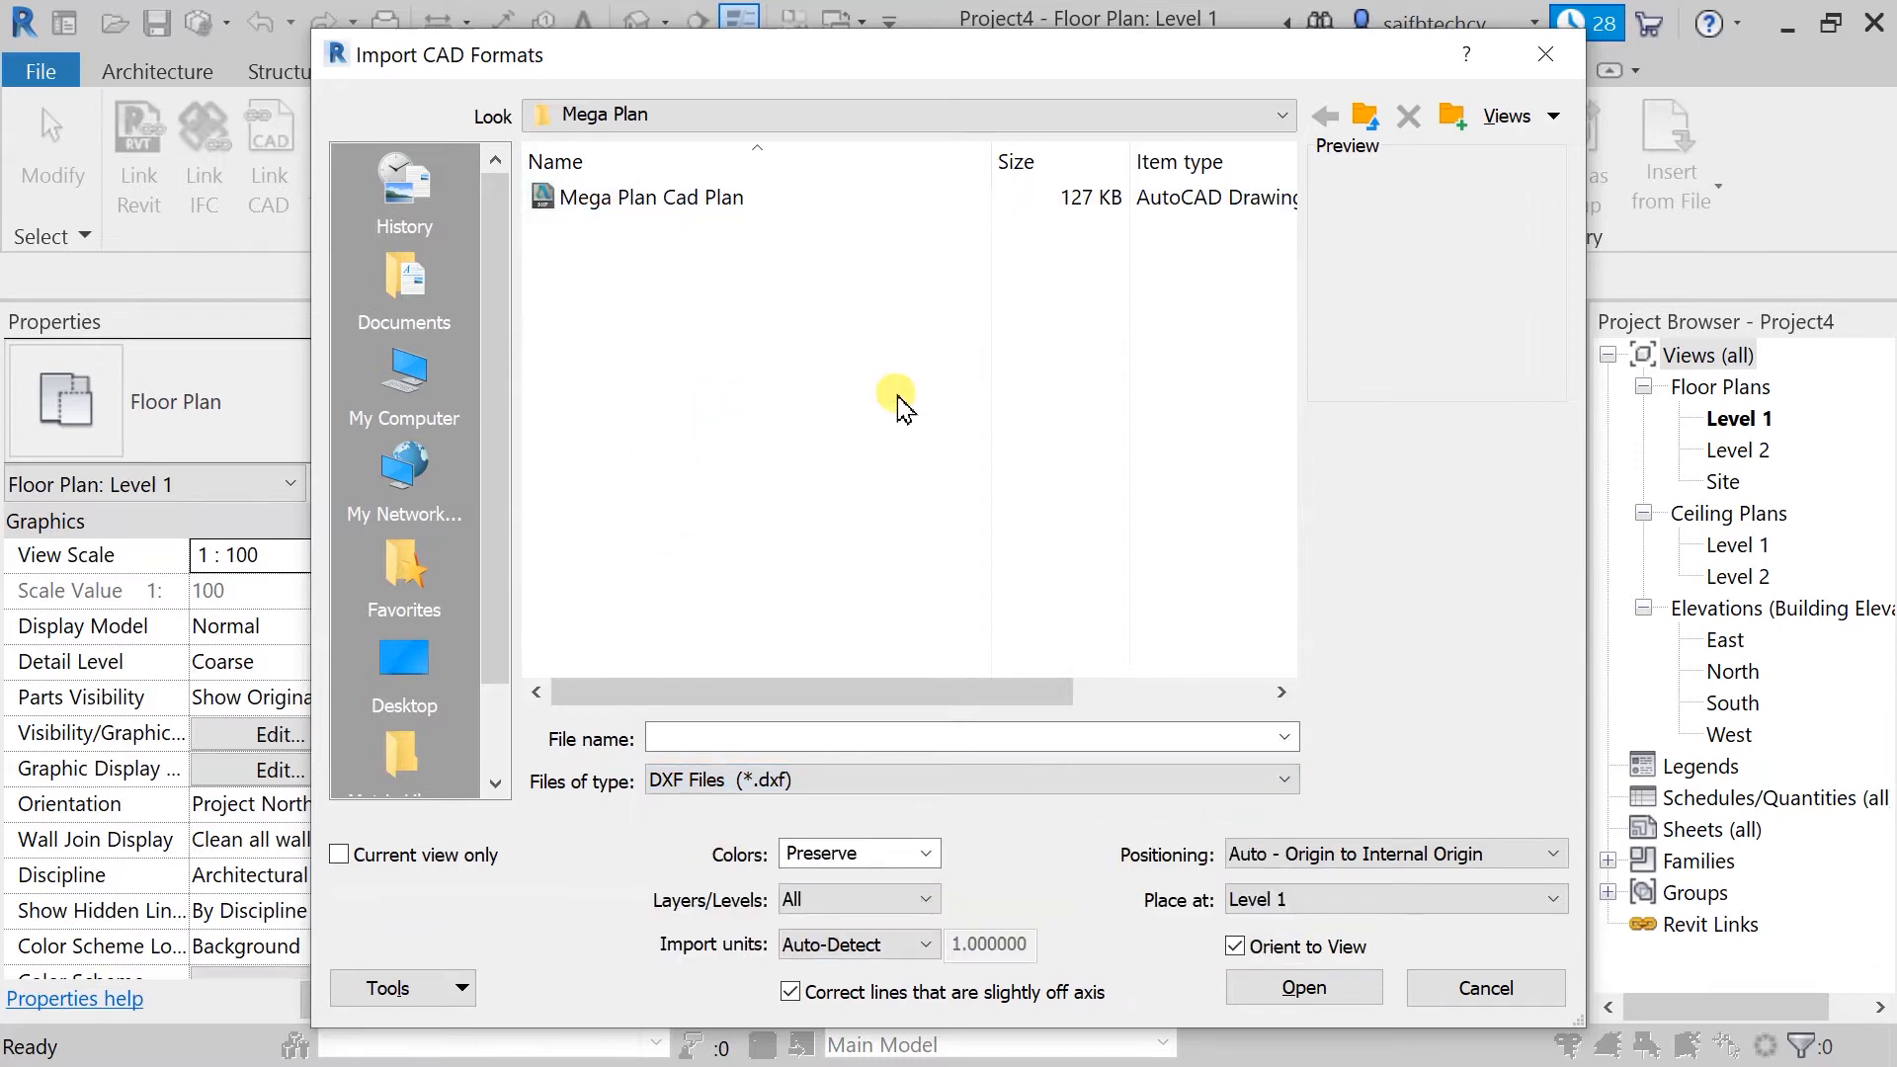
pyautogui.keyDown('ctrl'); pyautogui.scroll(4, 881, 411); pyautogui.keyUp('ctrl')
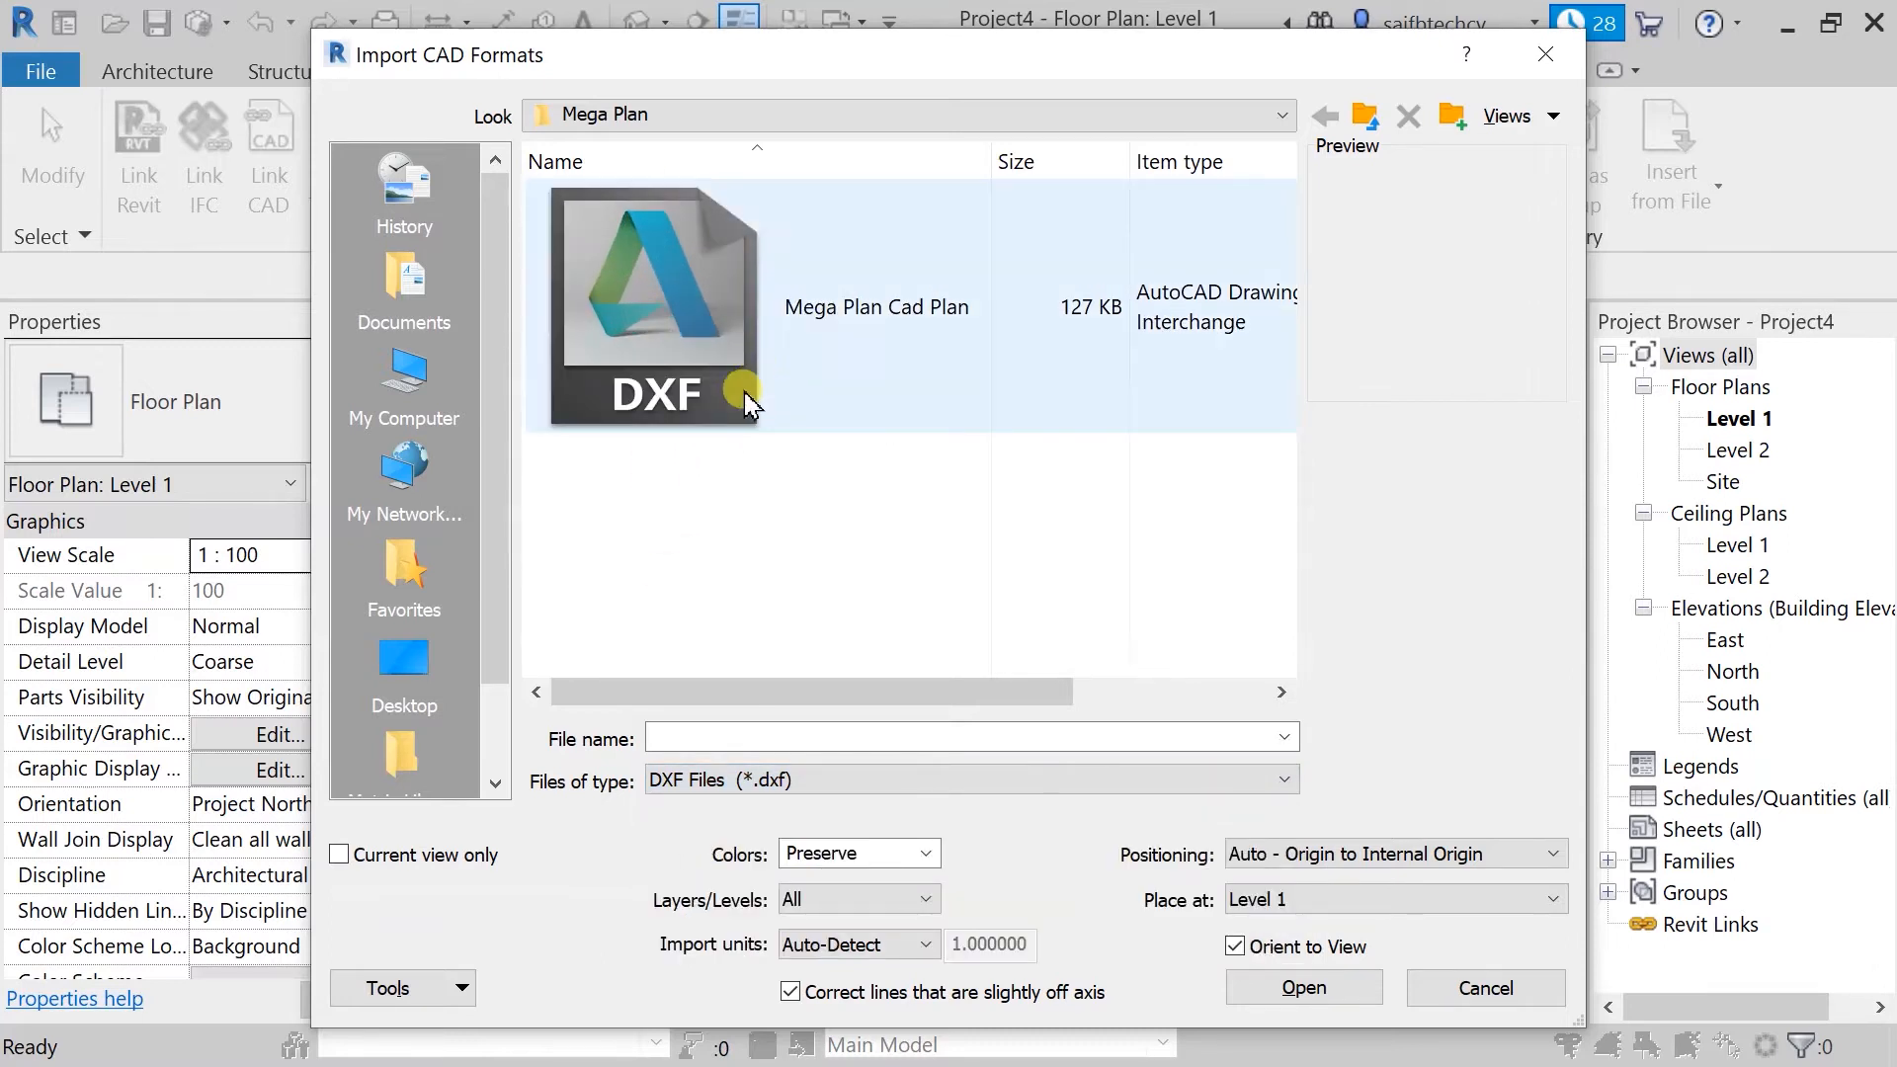
pyautogui.click(704, 361)
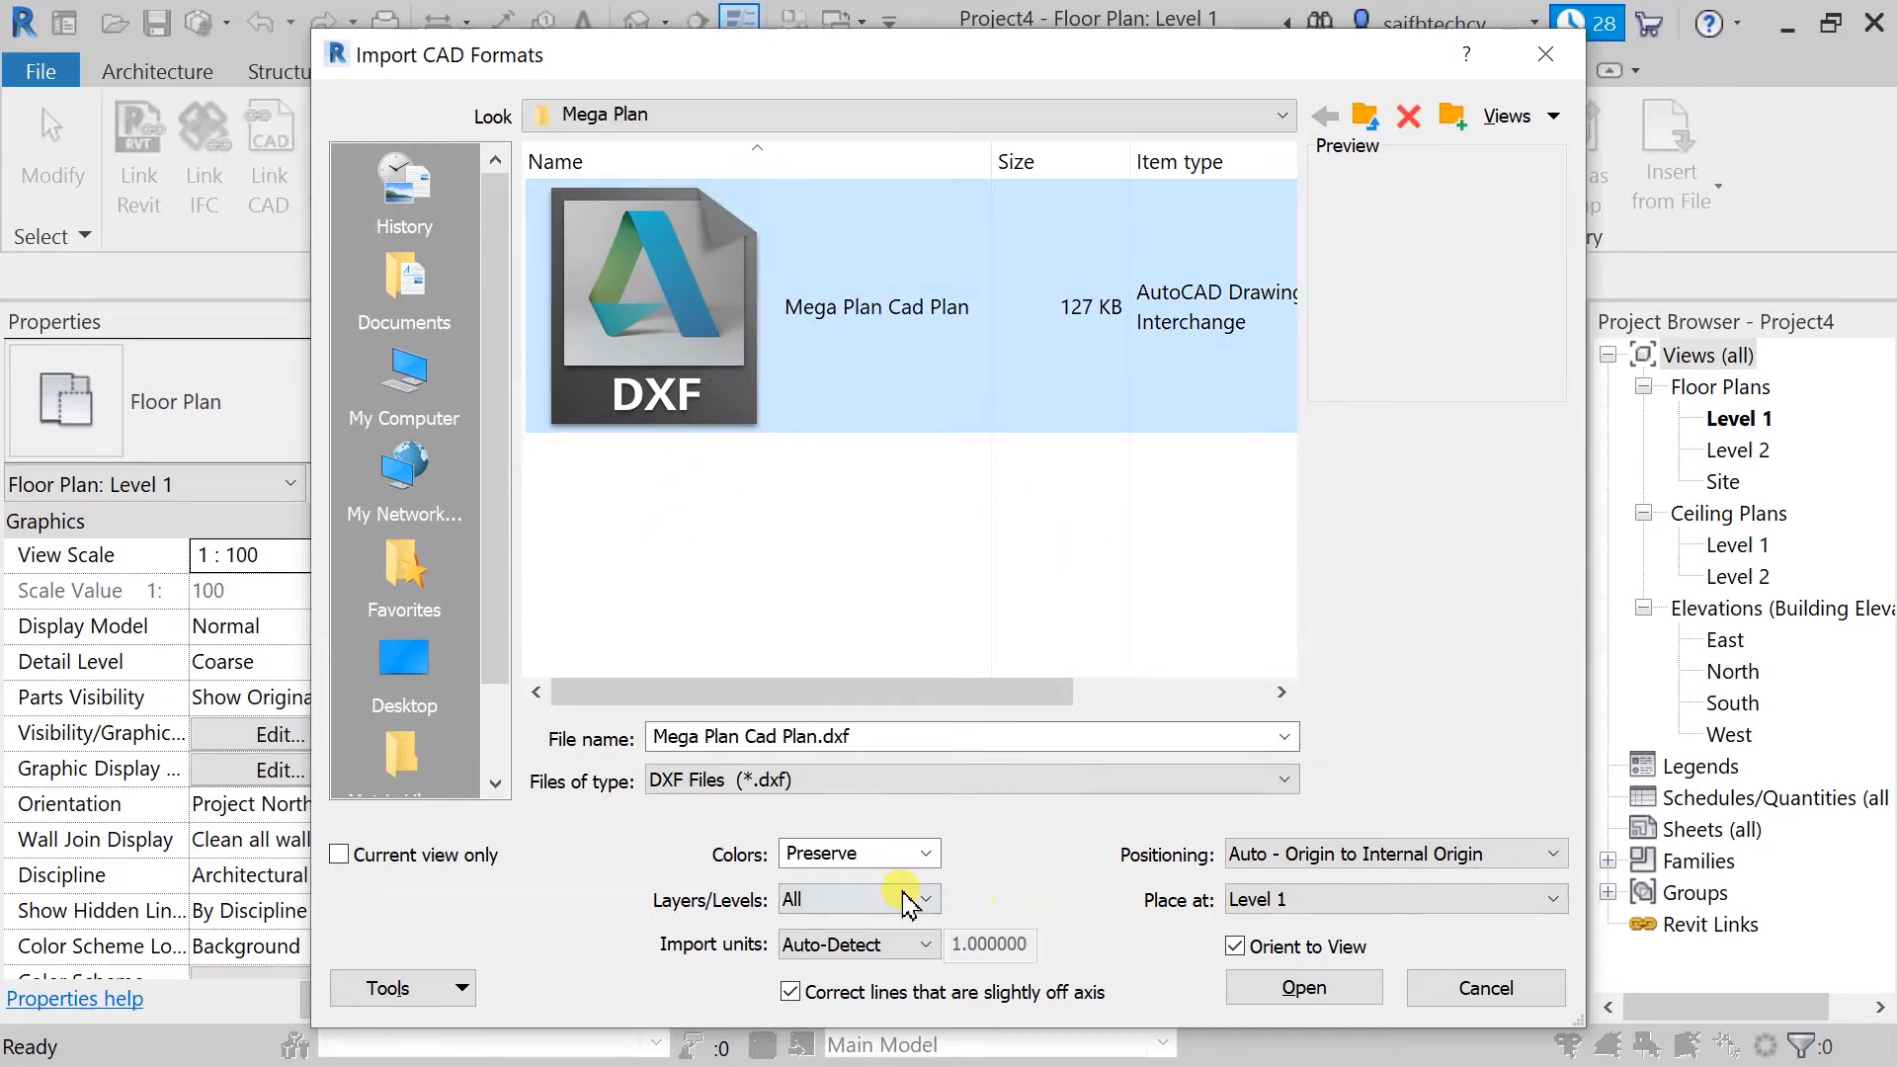
pyautogui.click(916, 854)
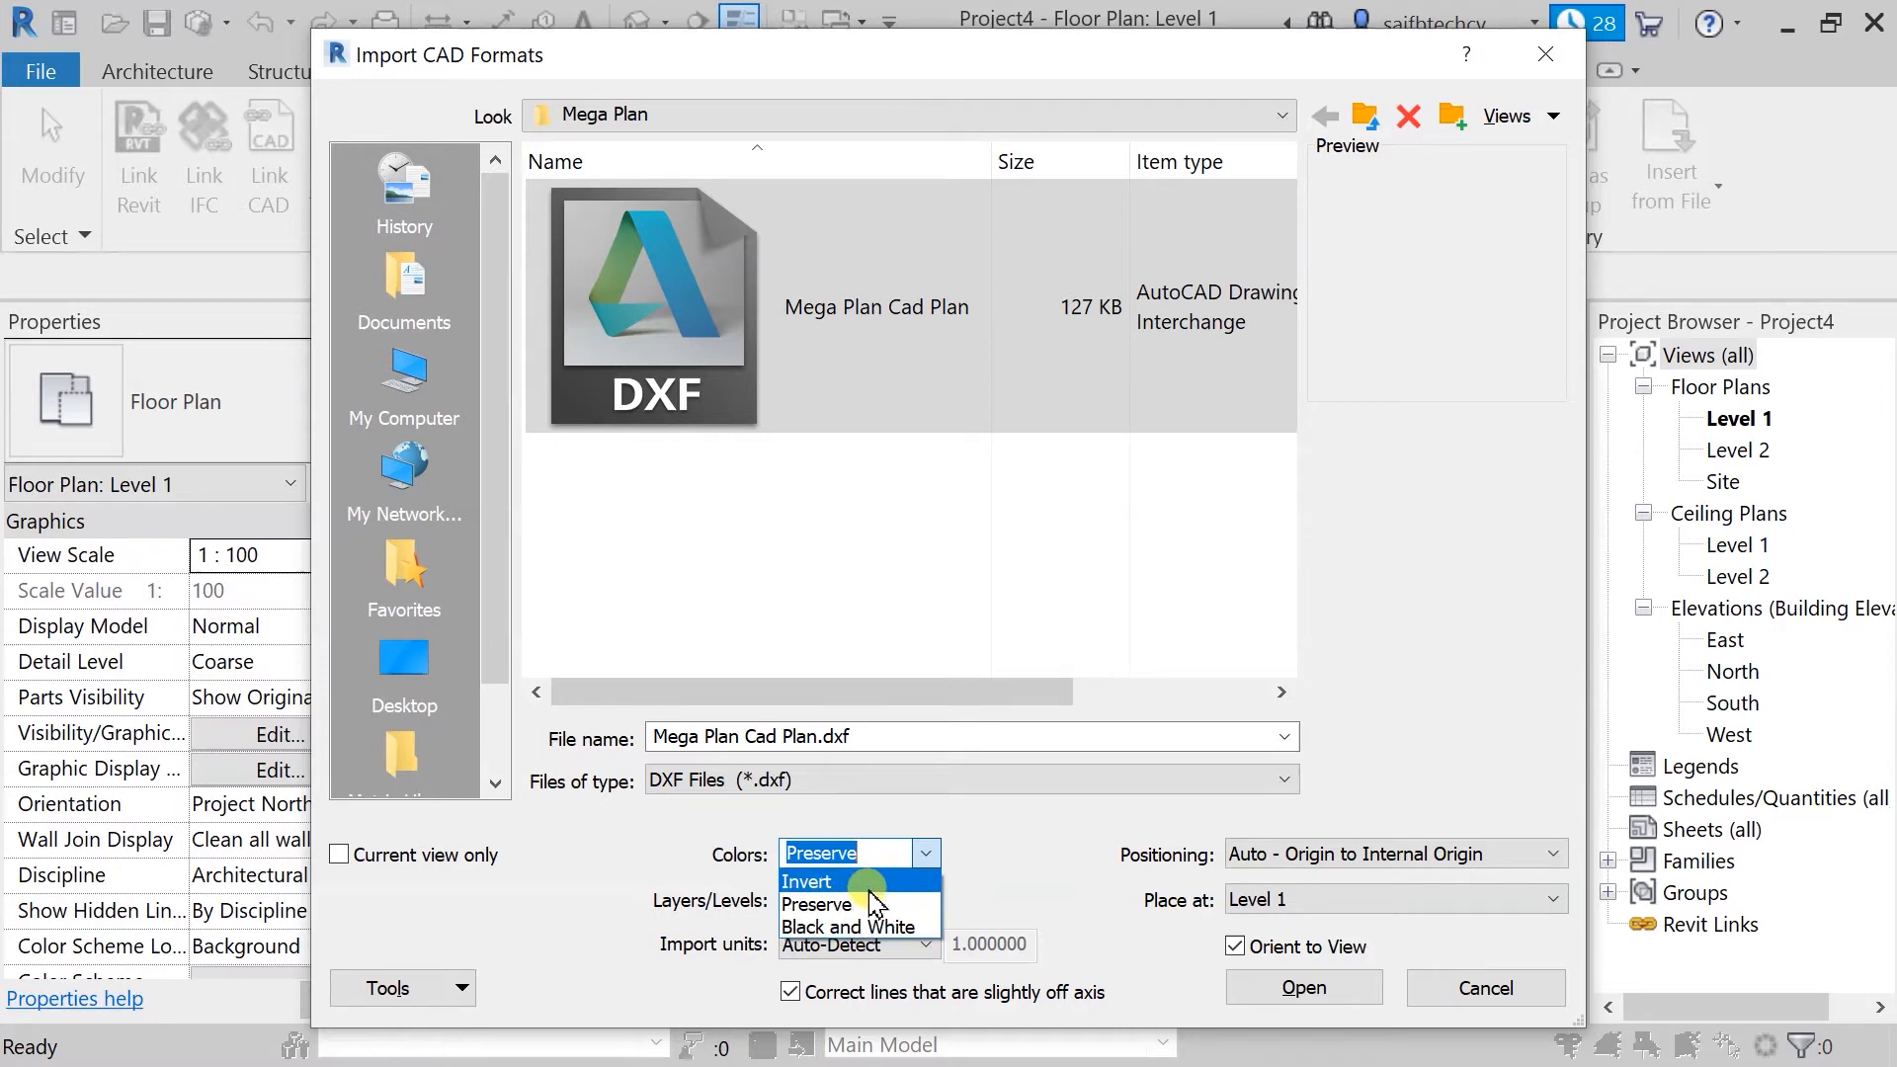
pyautogui.click(1055, 886)
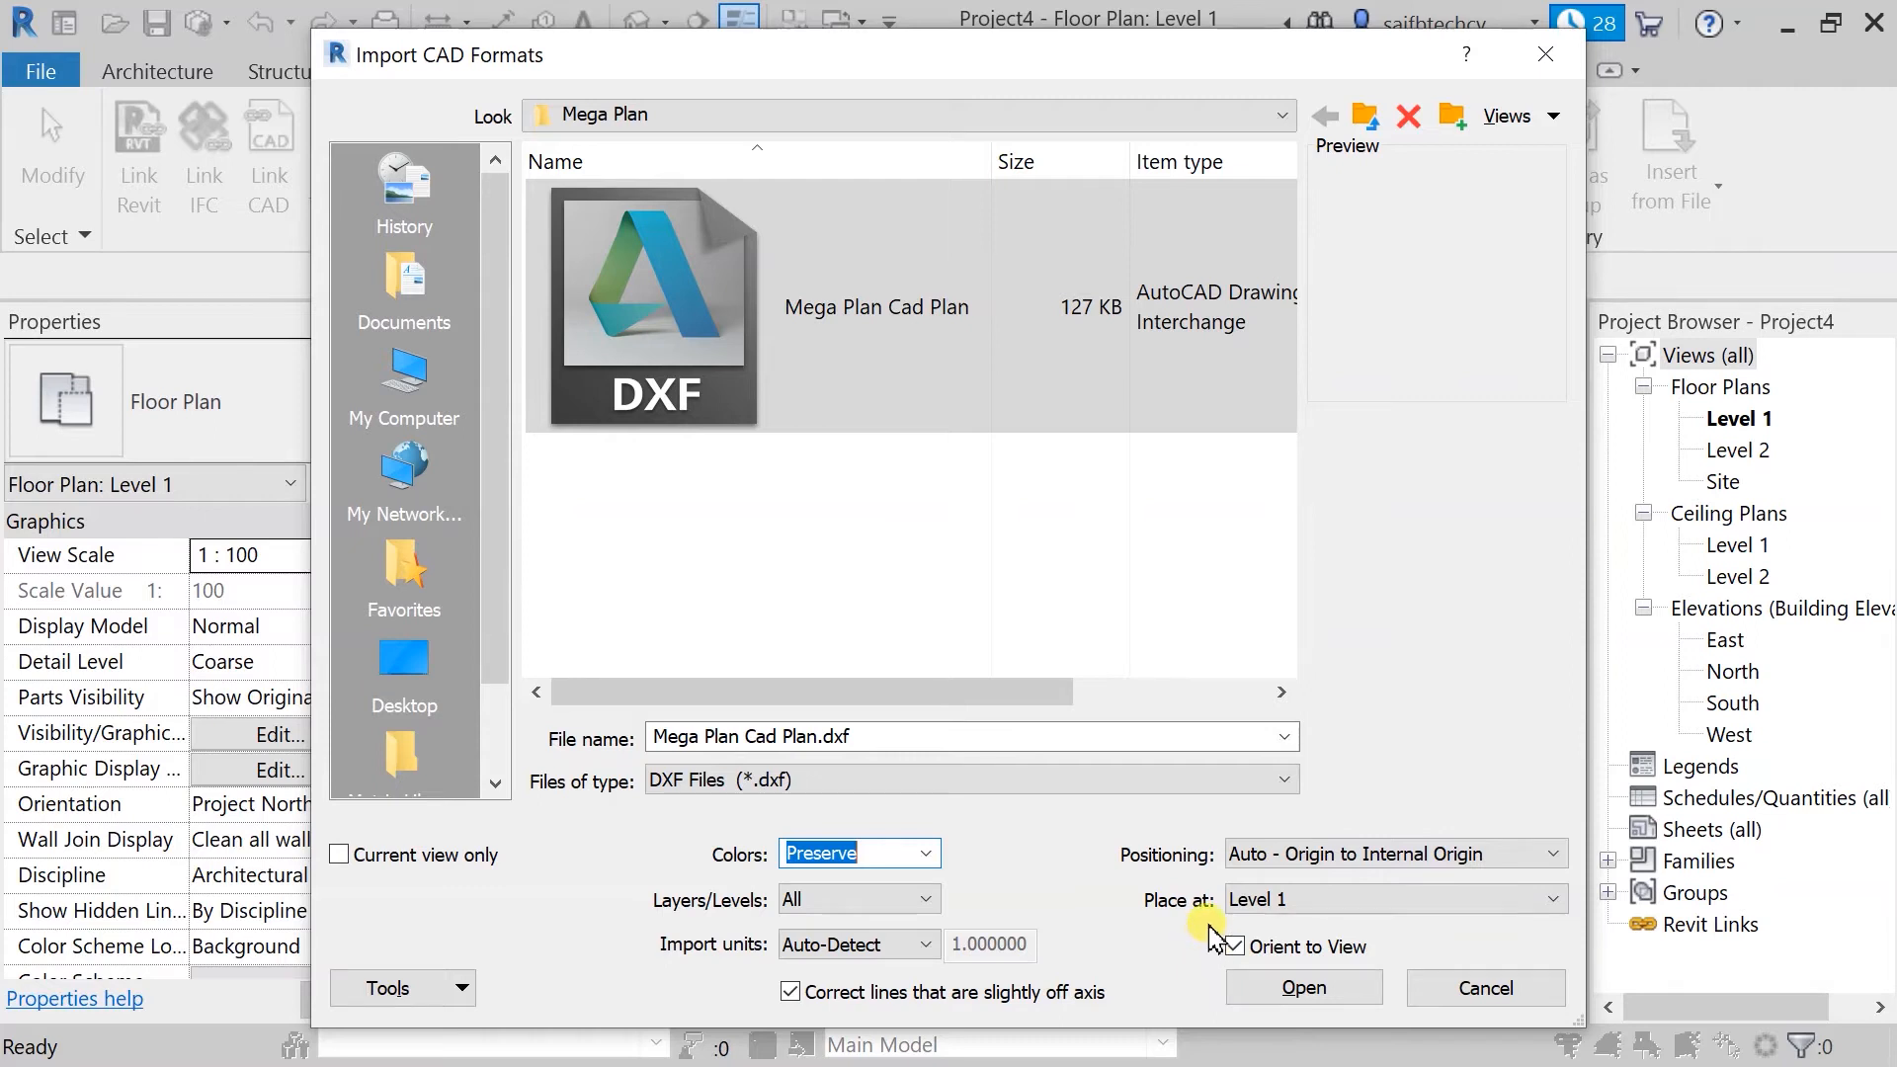
pyautogui.click(1313, 900)
pyautogui.click(1309, 920)
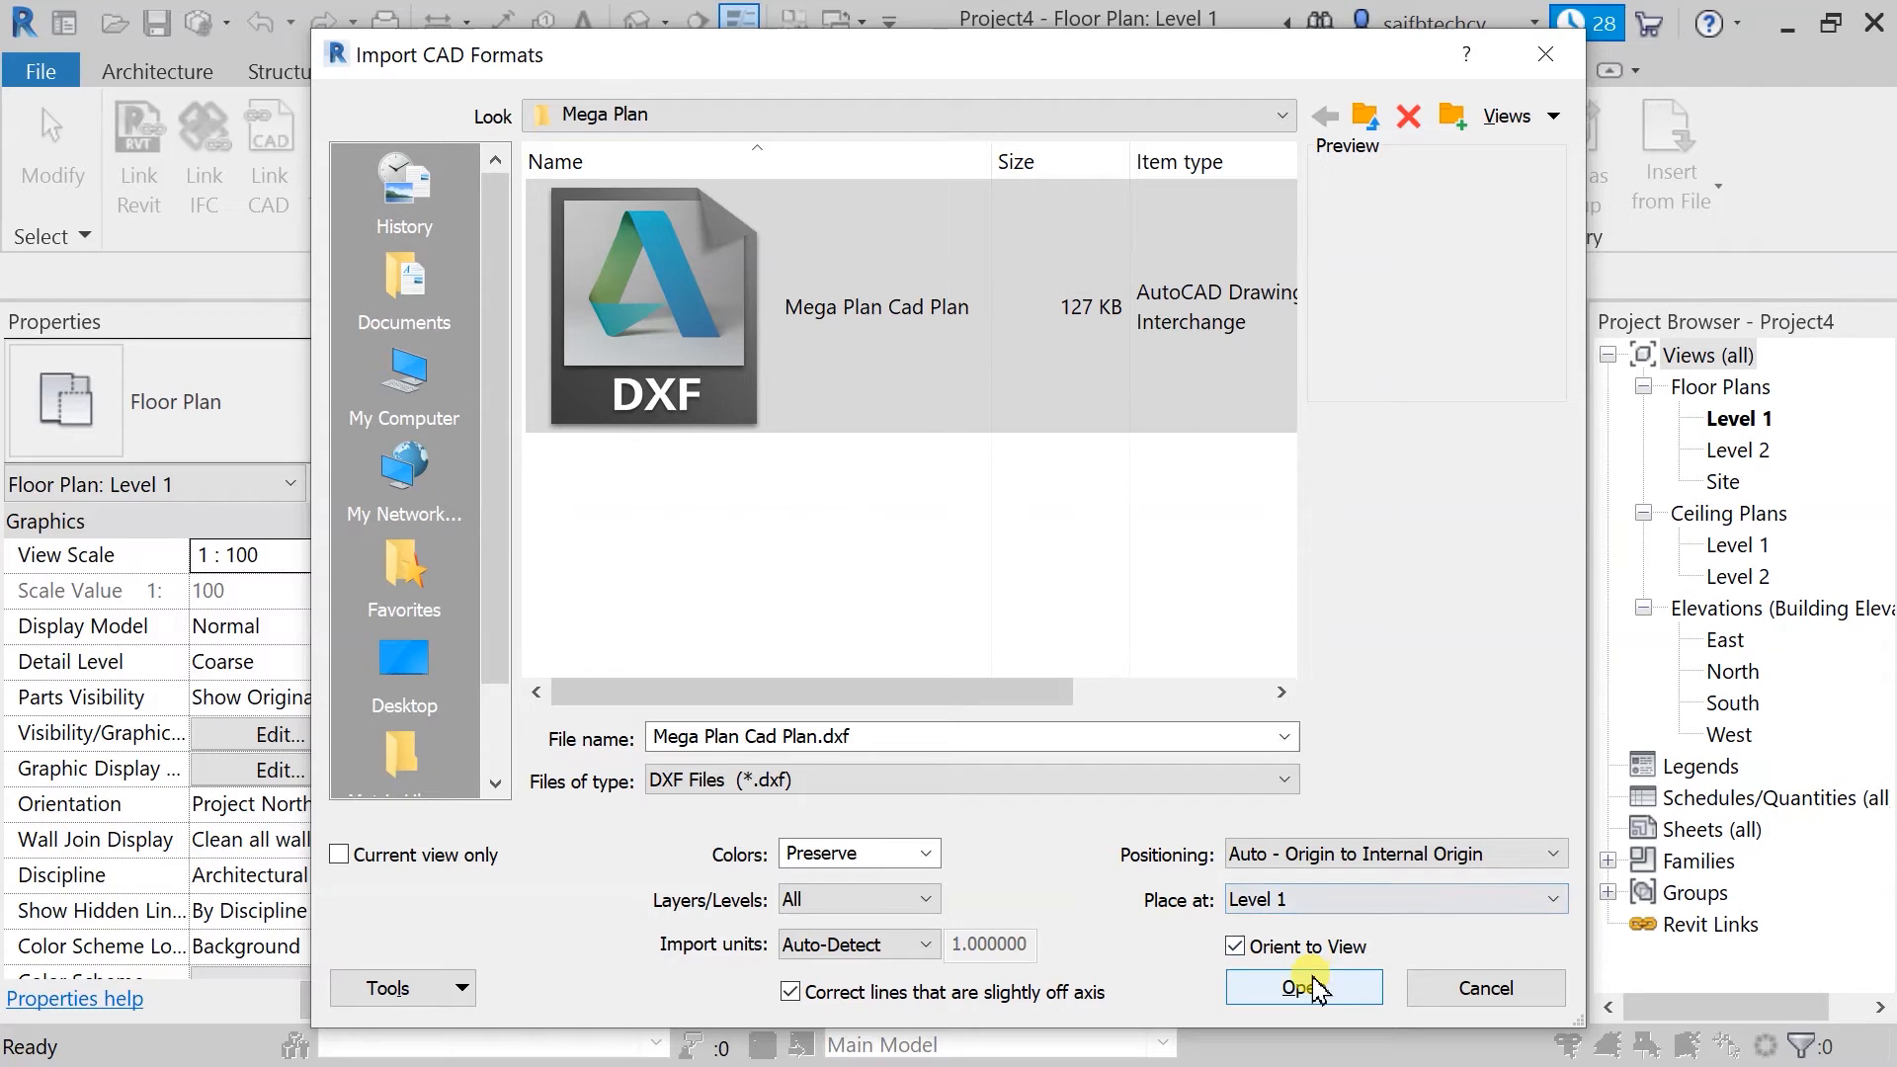
pyautogui.click(1477, 988)
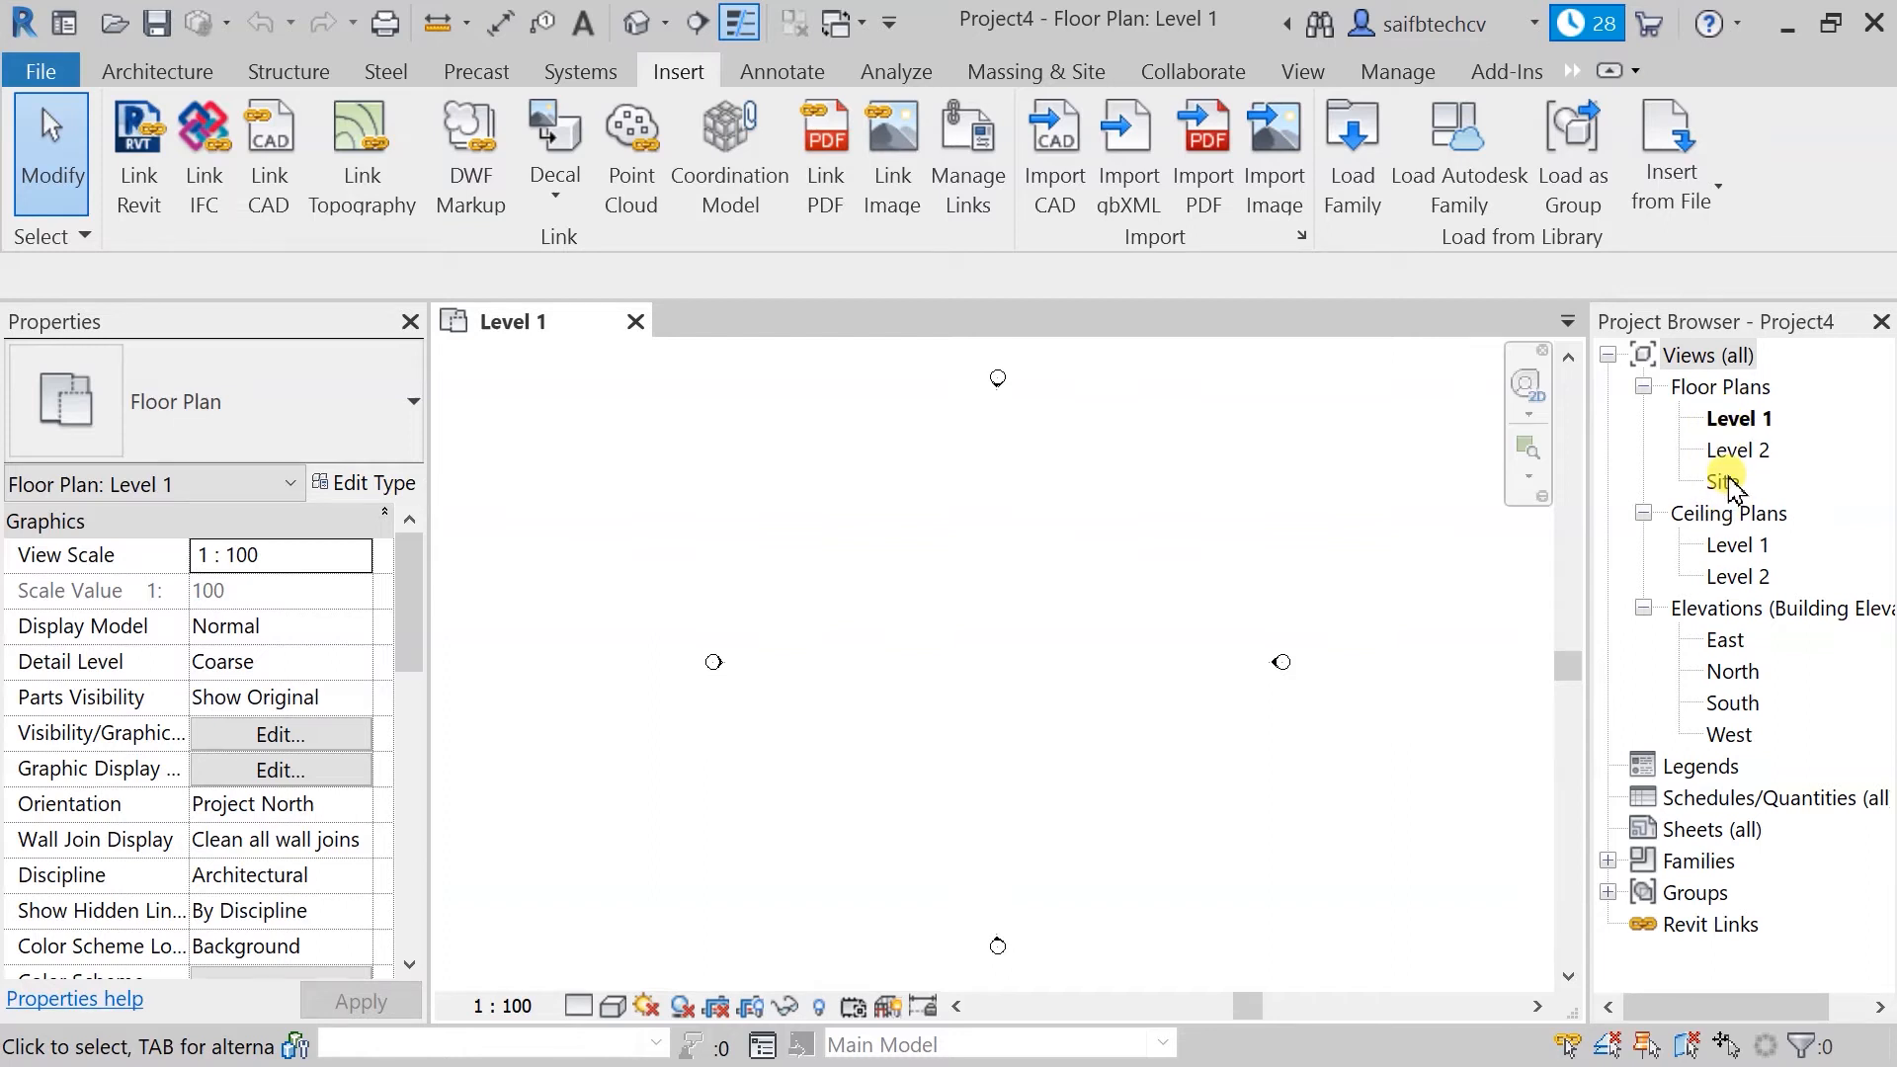
# - Open the North building elevation view to work on the levels
pyautogui.click(1720, 808)
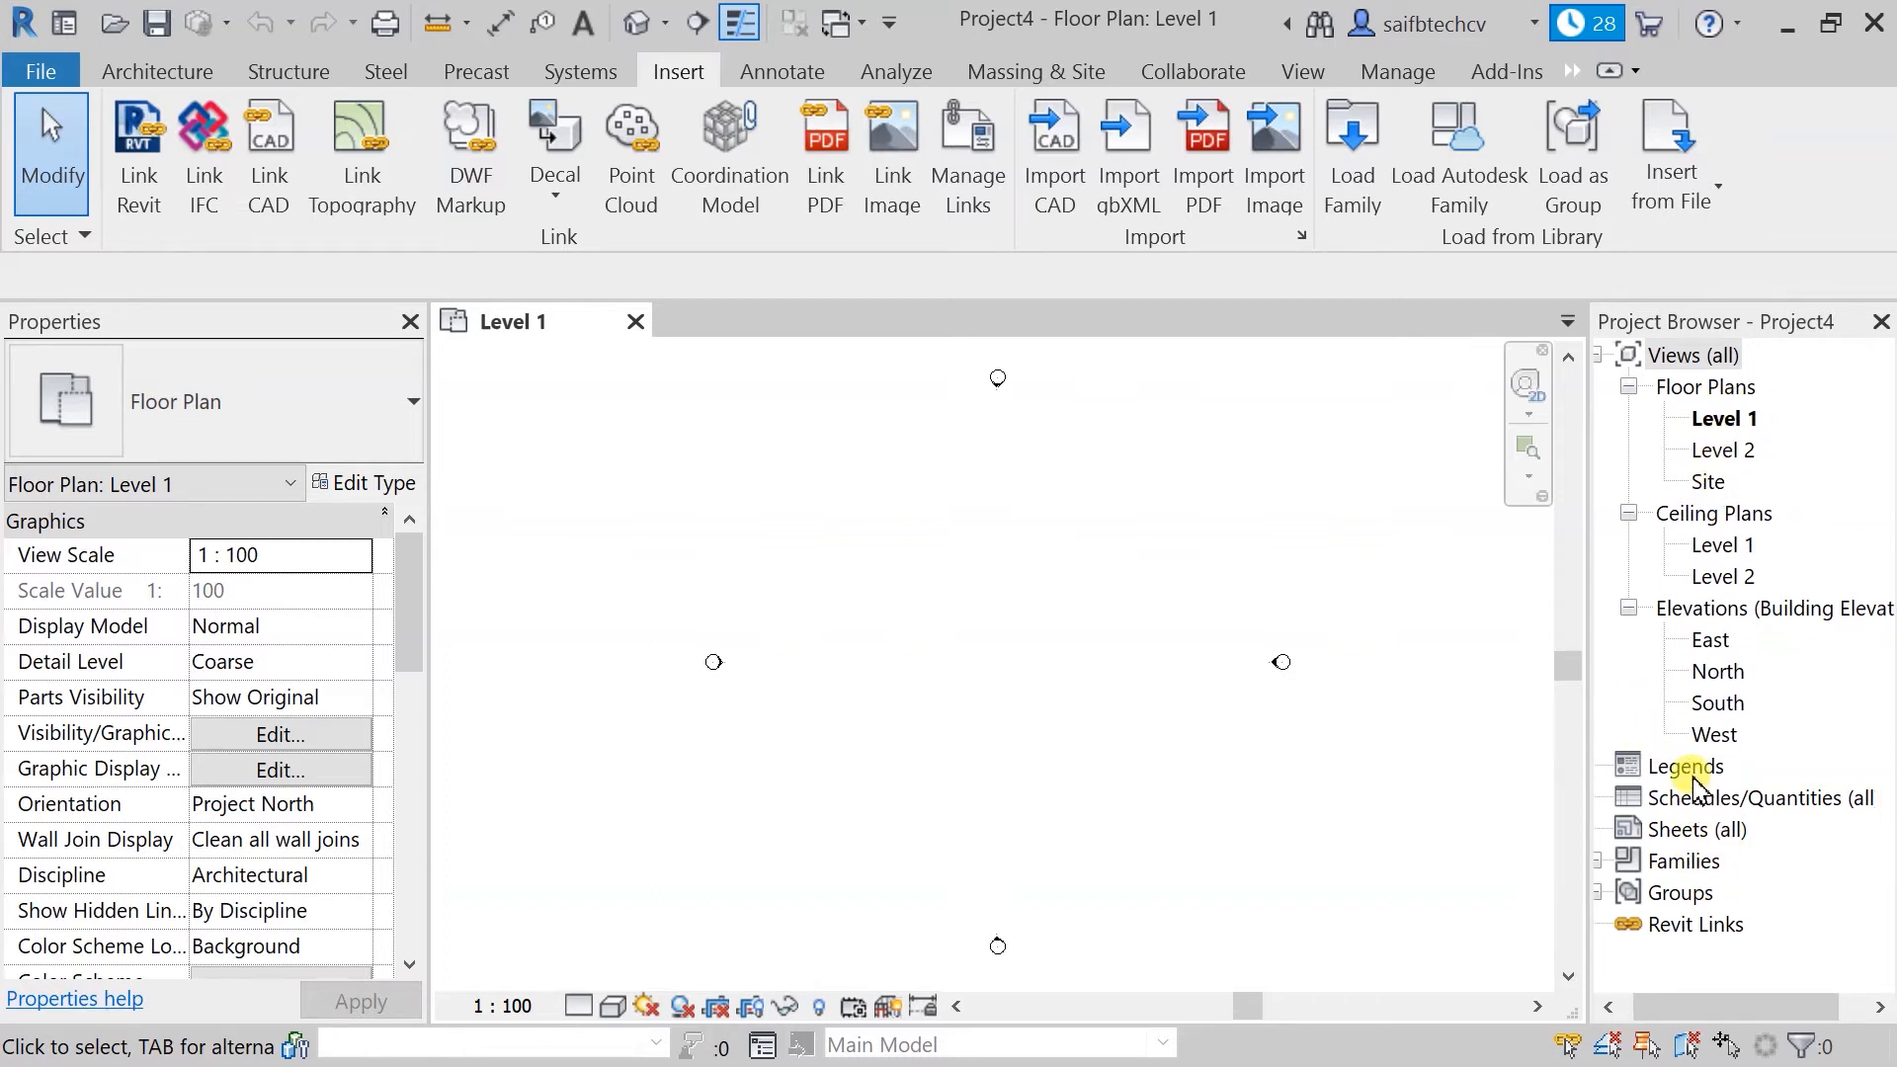
pyautogui.doubleClick(1716, 672)
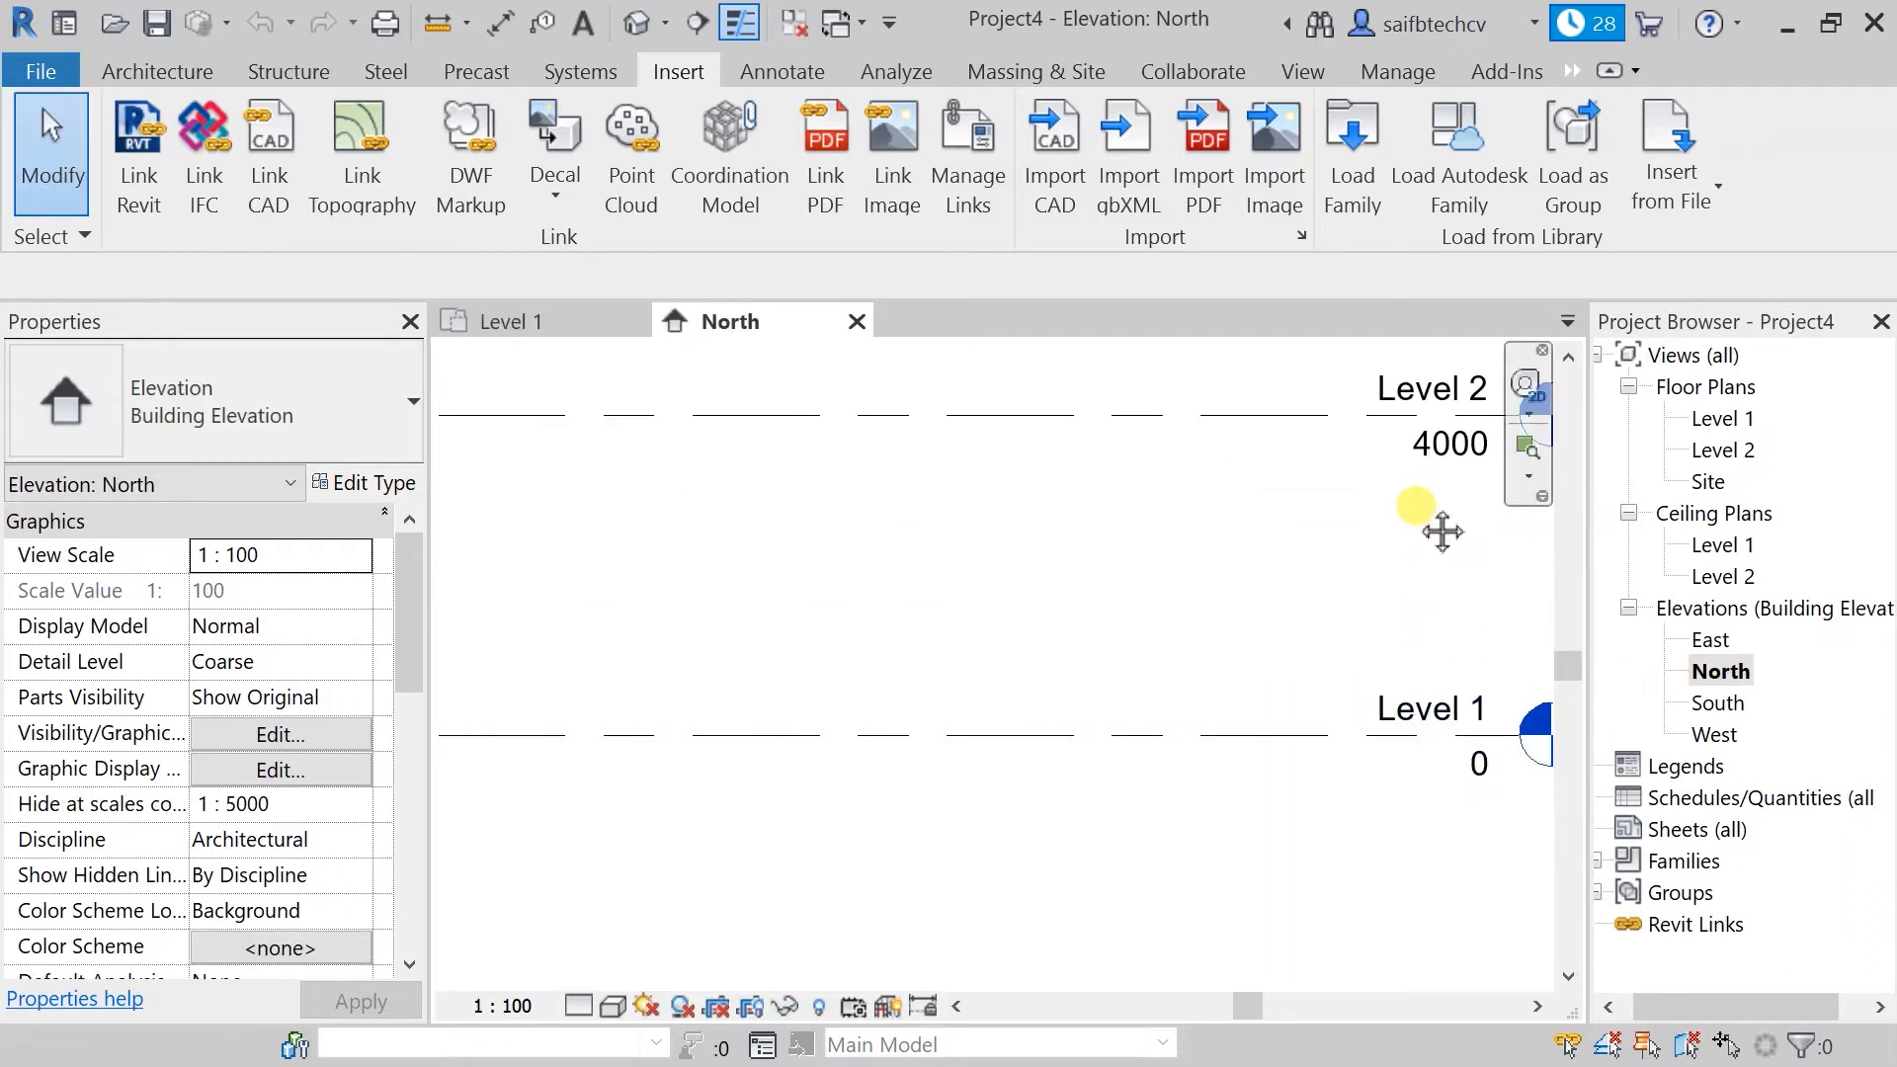
pyautogui.scroll(2, 1440, 529)
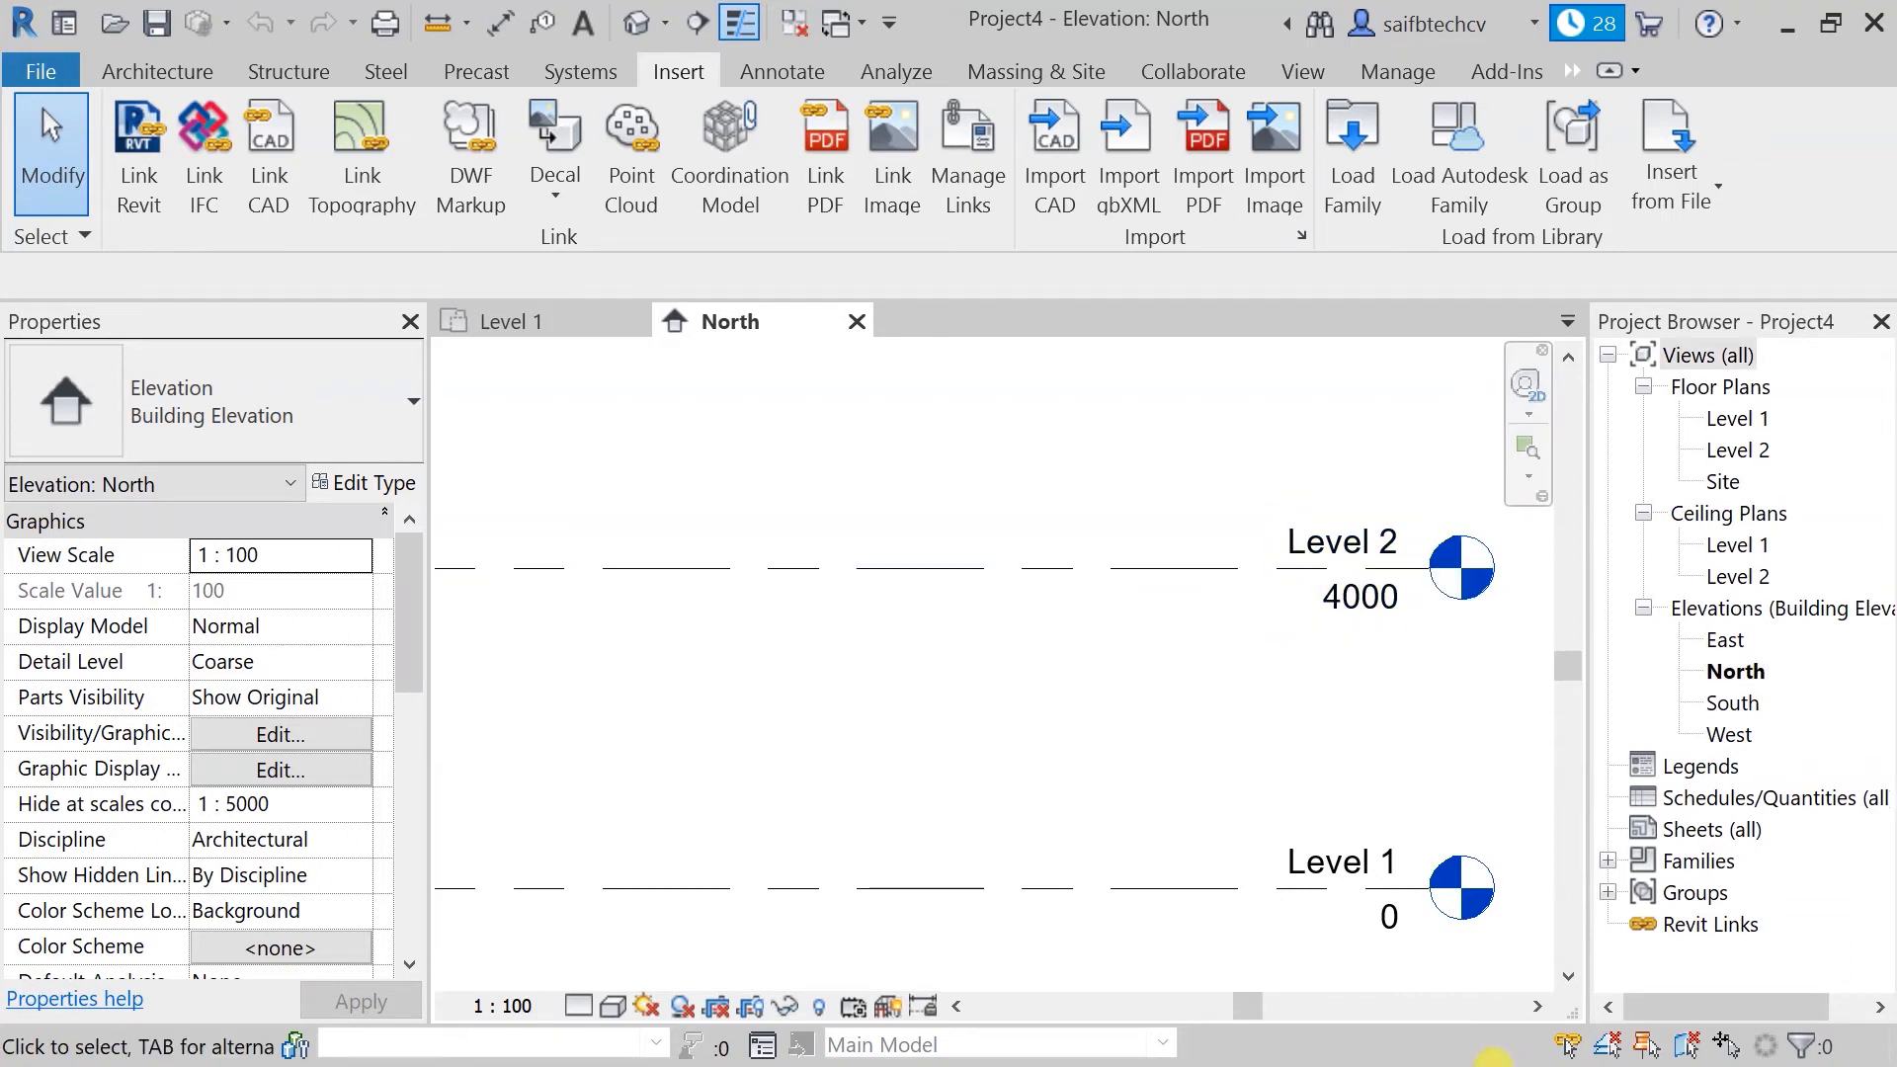
# - Rename Level 1 as "Level 1 GROUND" and rename its corresponding views as well
pyautogui.click(1378, 864)
pyautogui.click(1376, 859)
pyautogui.click(1374, 853)
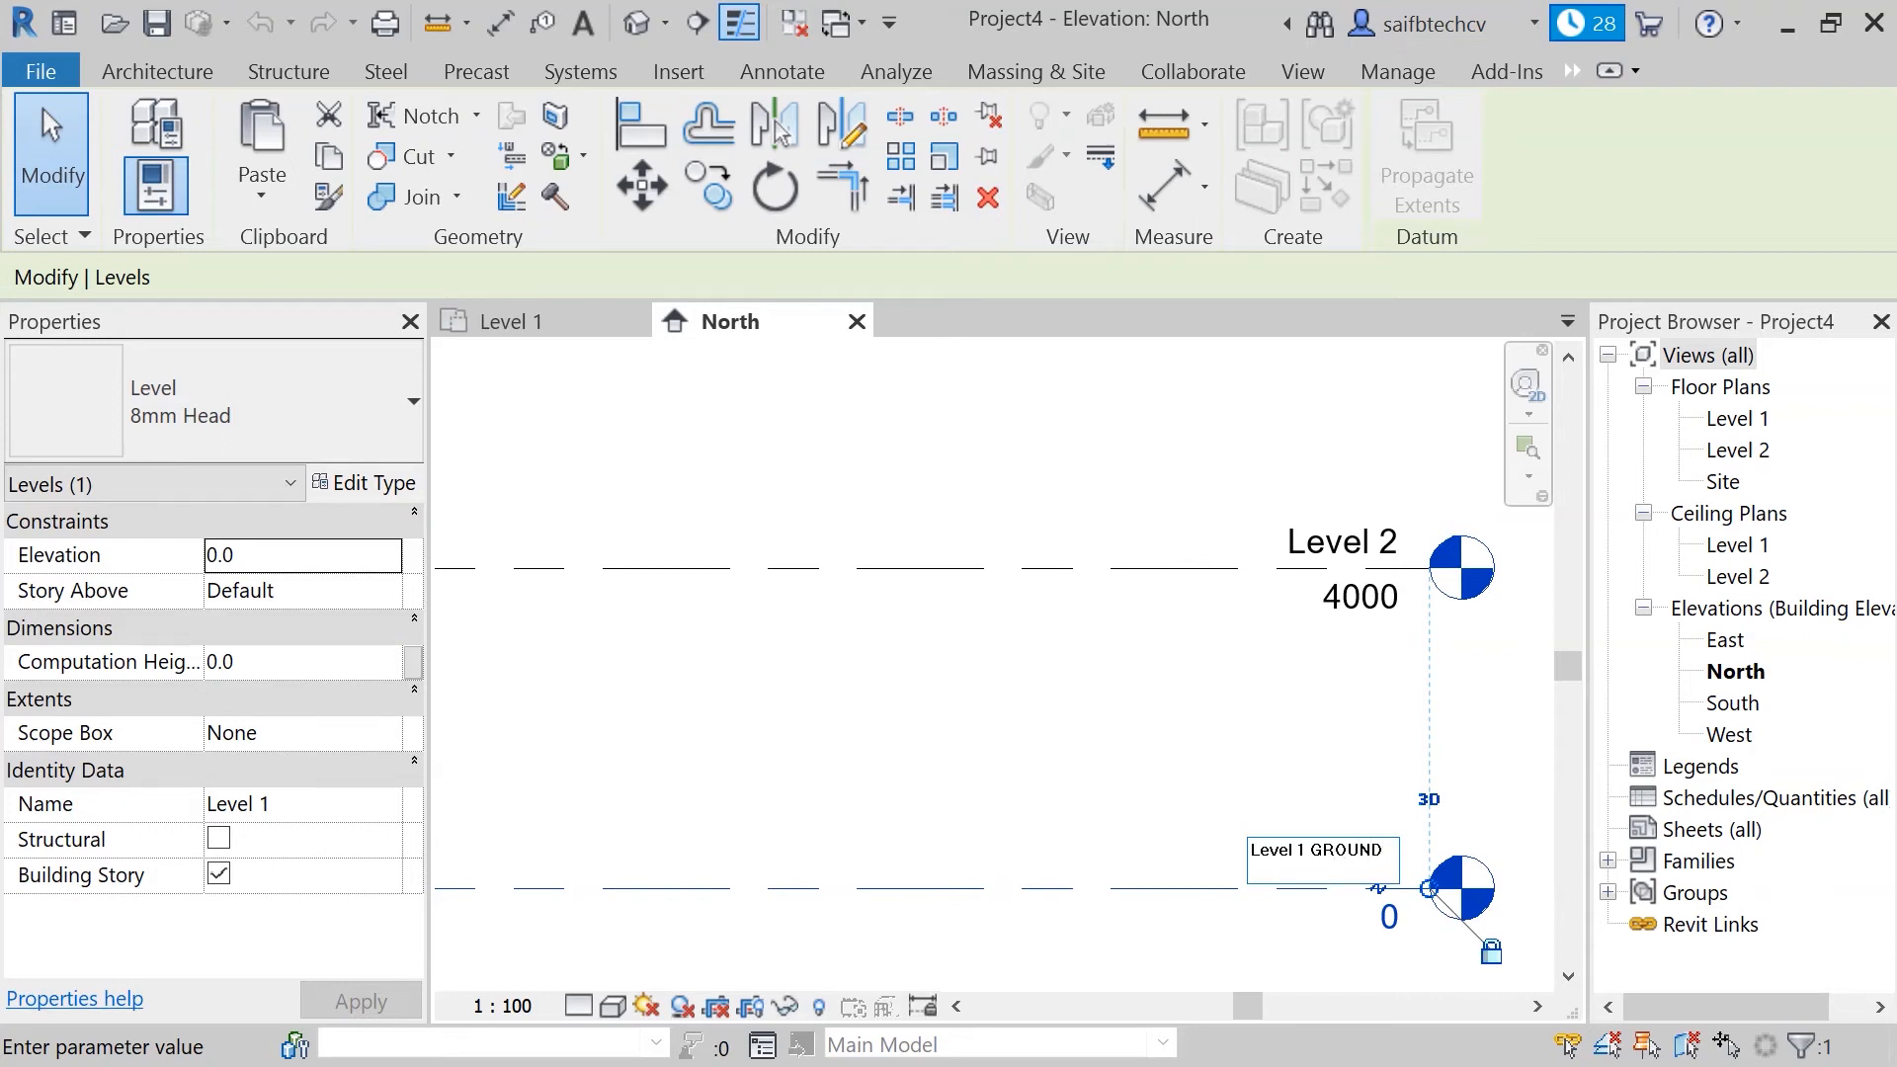
pyautogui.click(1322, 851)
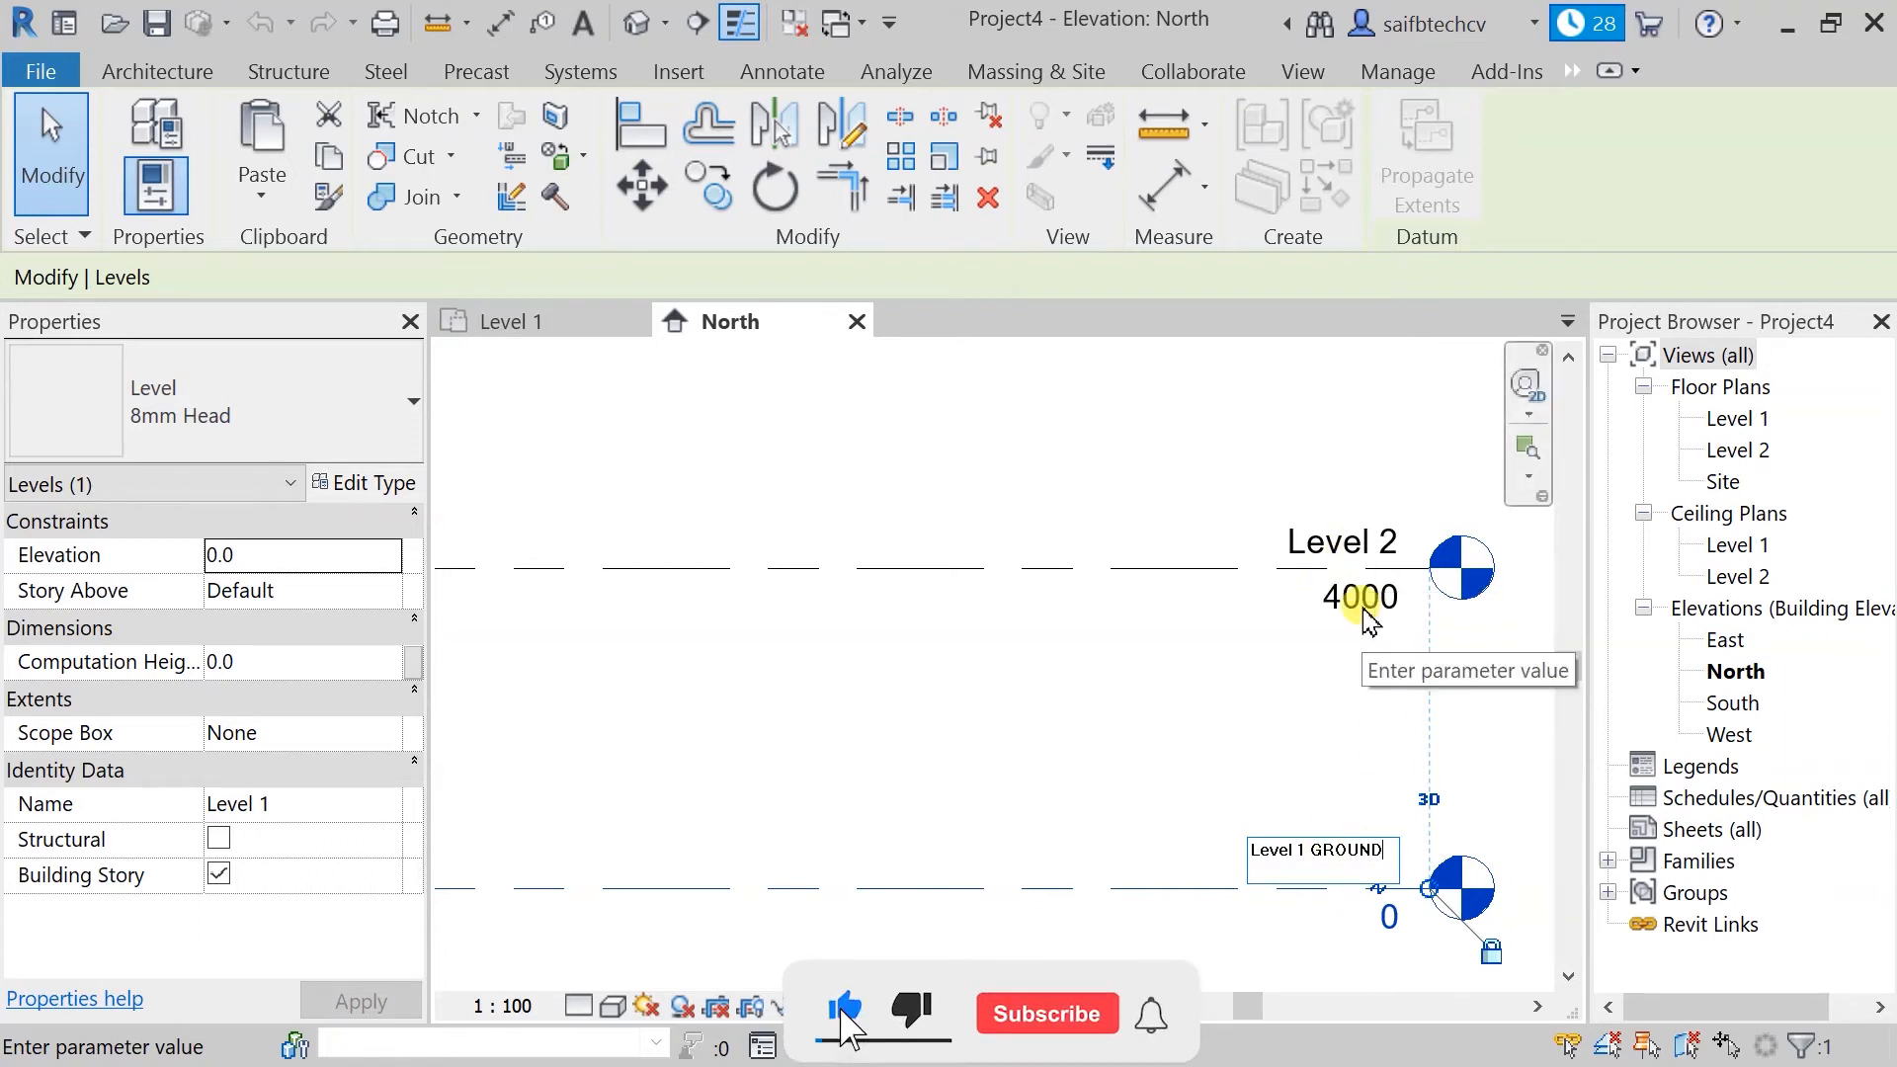
pyautogui.click(1381, 551)
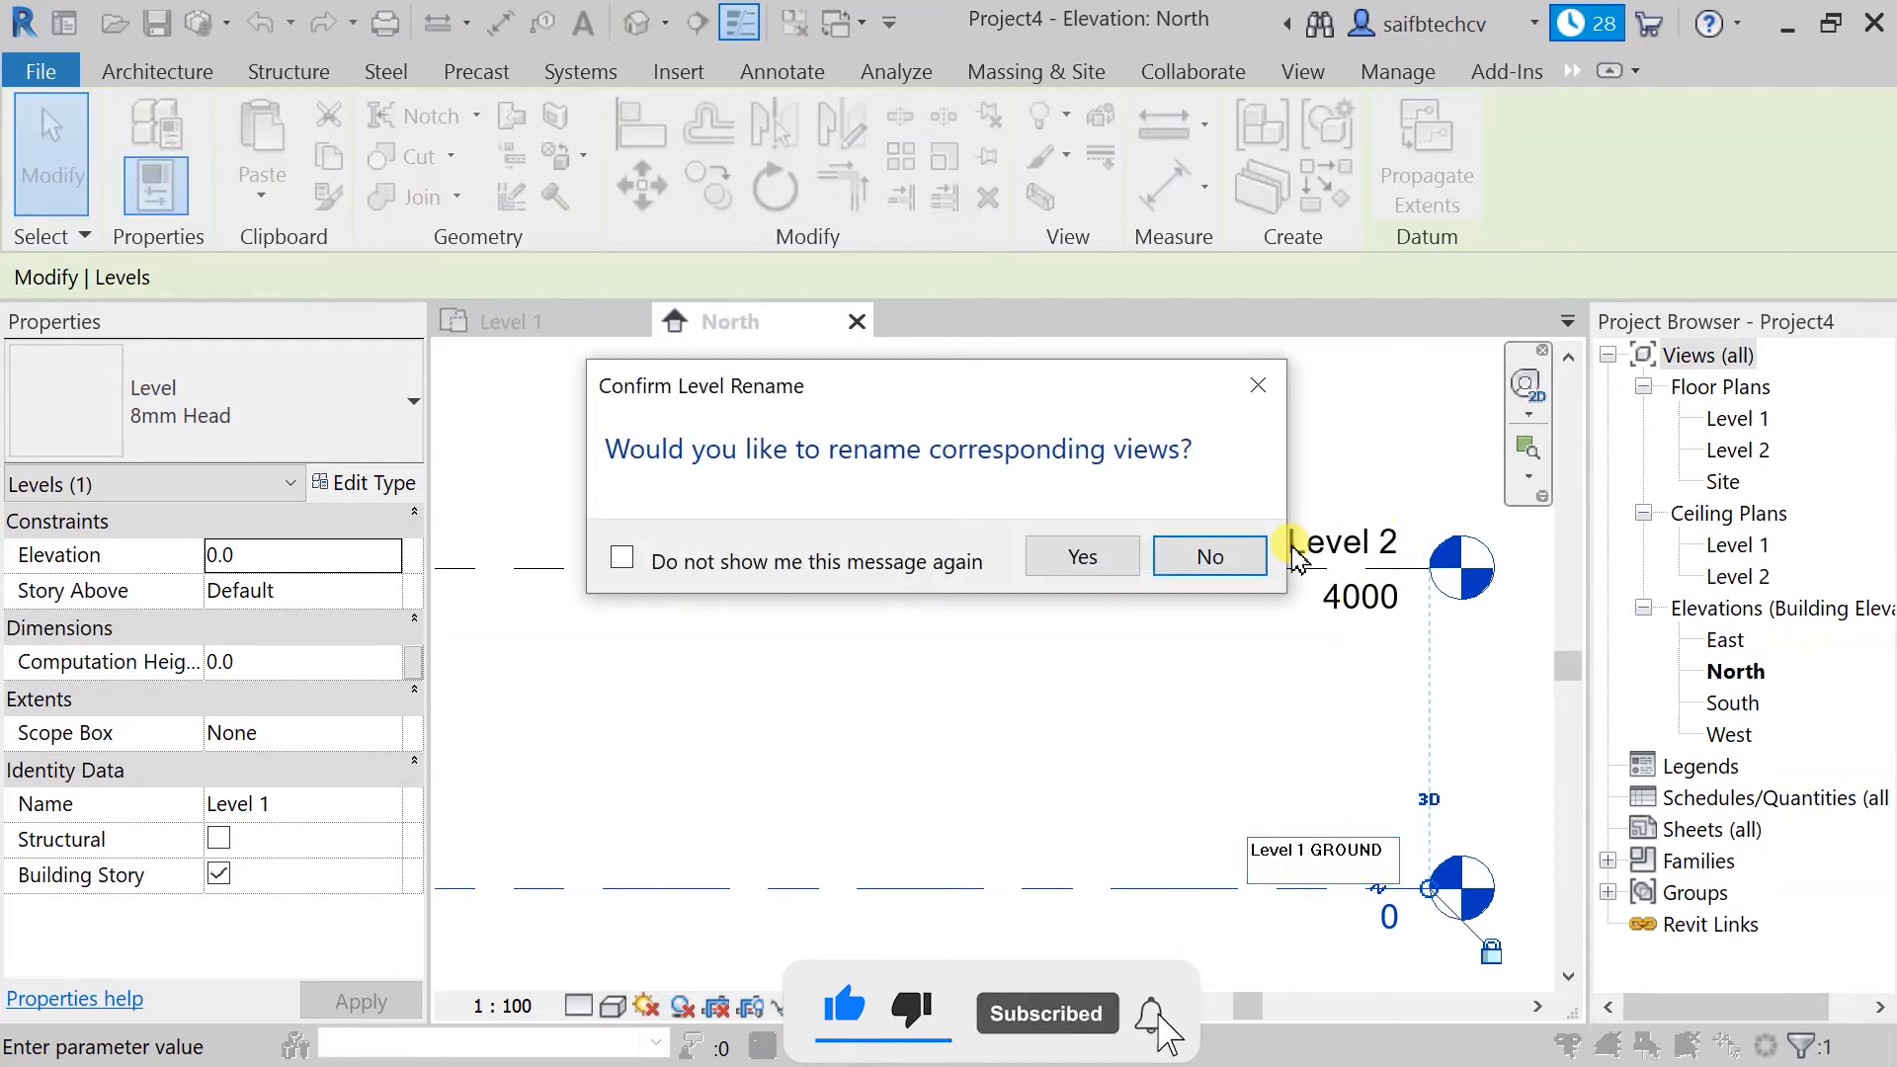
pyautogui.click(1120, 556)
# - Rename Level 2 as "Level 2 GROUND FLOOR" and rename its corresponding views as well
pyautogui.click(1351, 569)
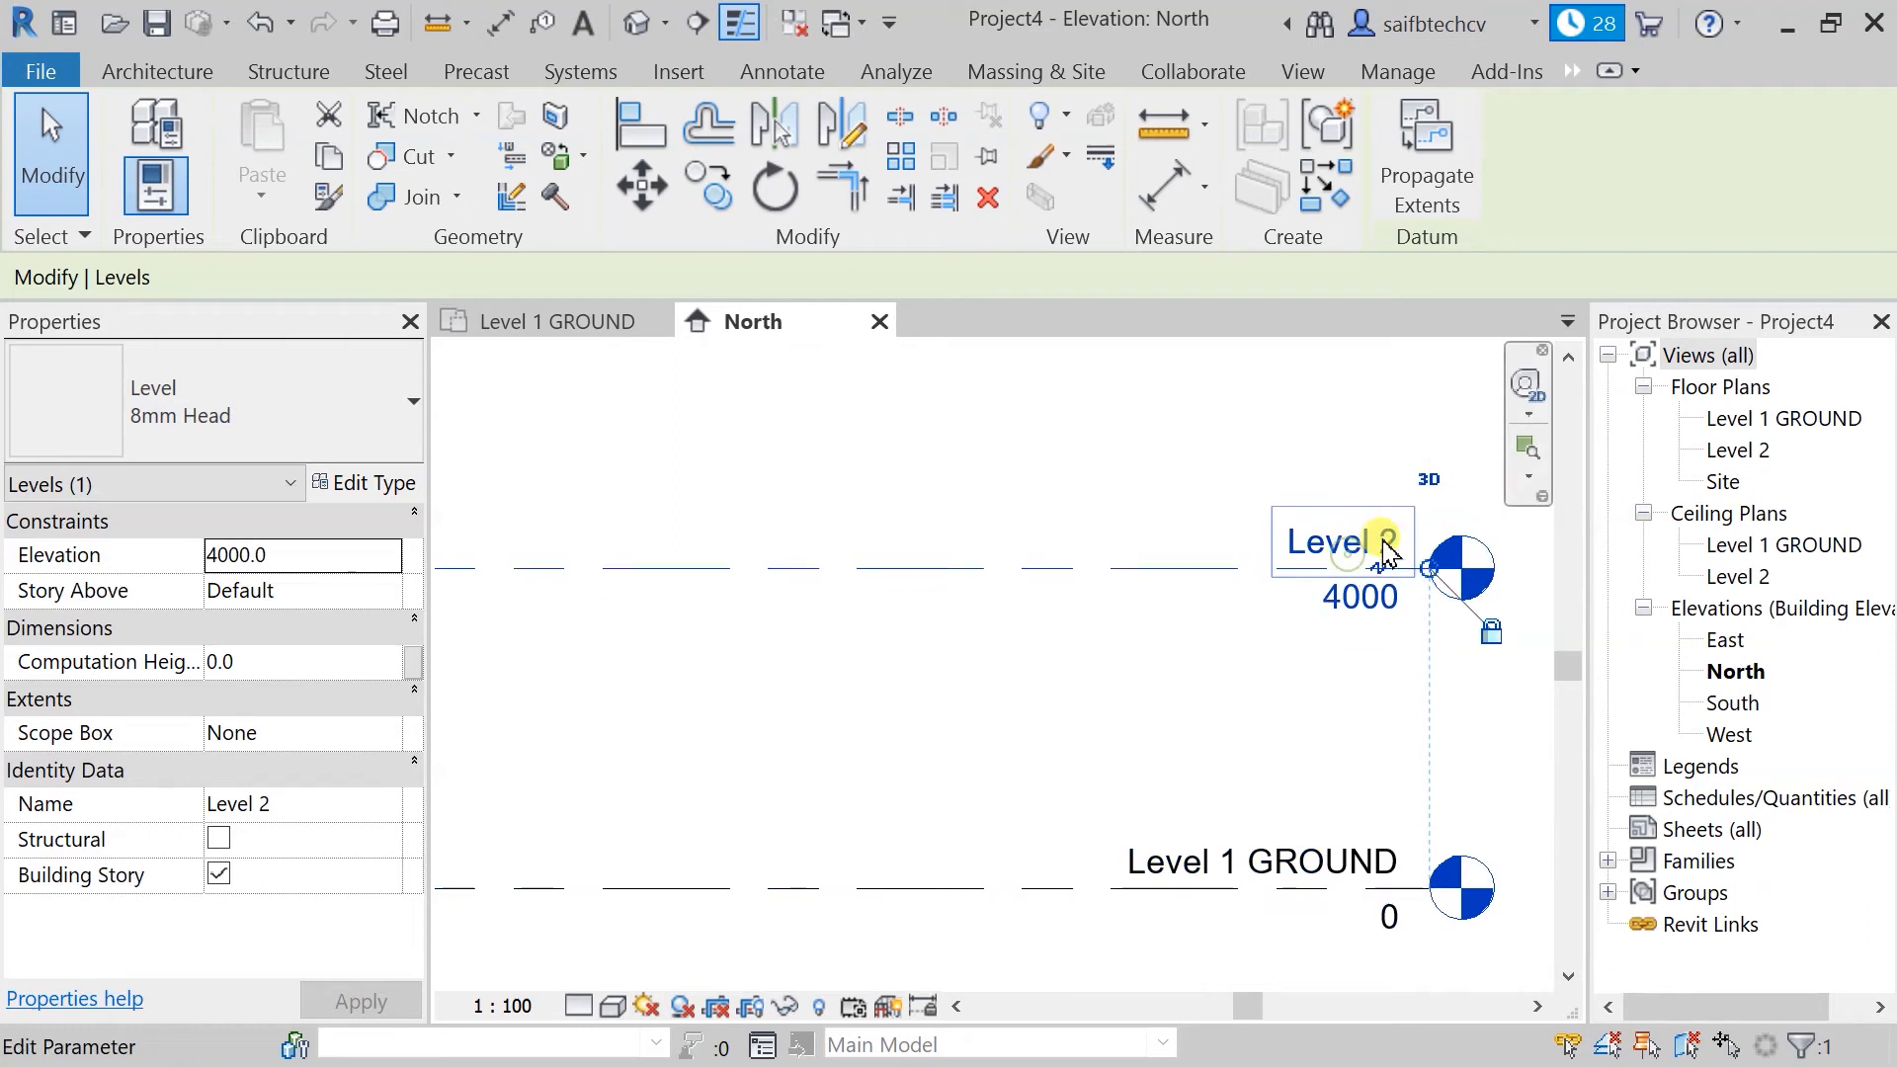
pyautogui.click(1384, 540)
pyautogui.click(1387, 539)
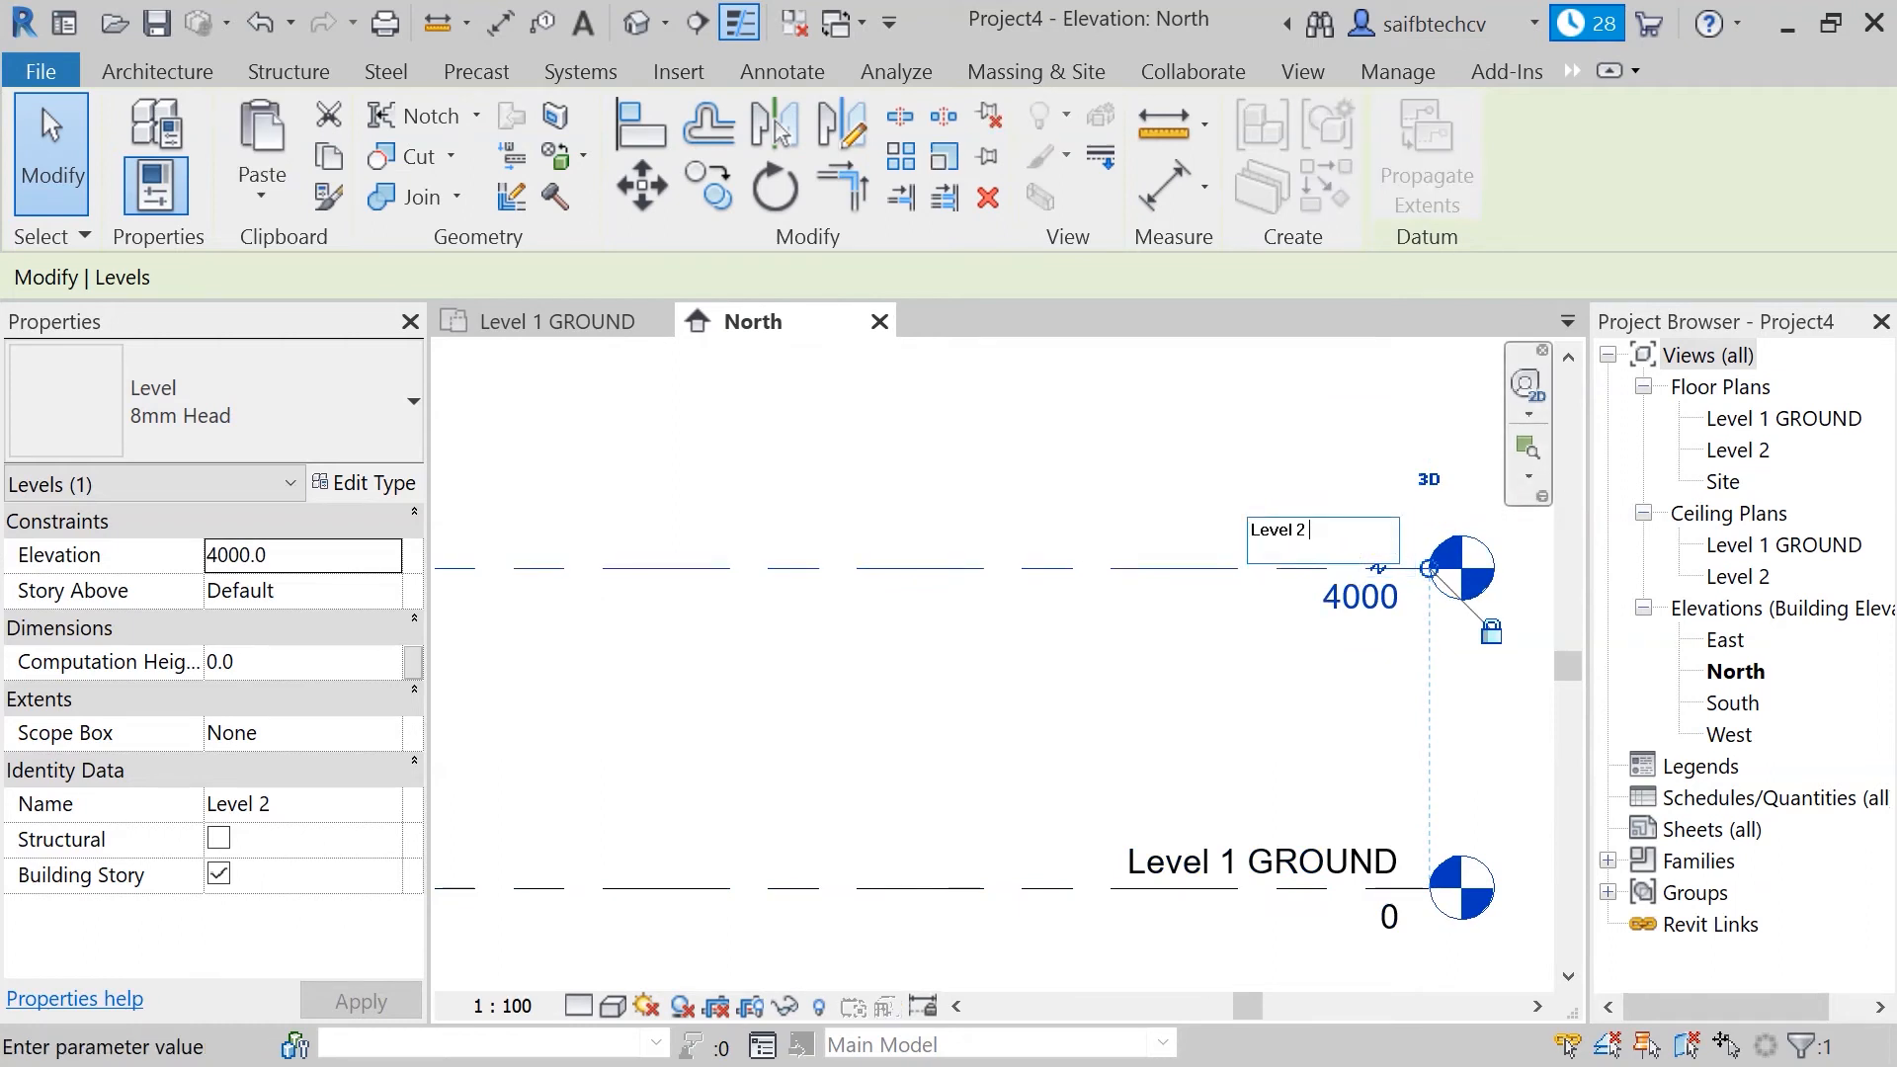
pyautogui.write('GROUND FLOOR')
pyautogui.click(1294, 628)
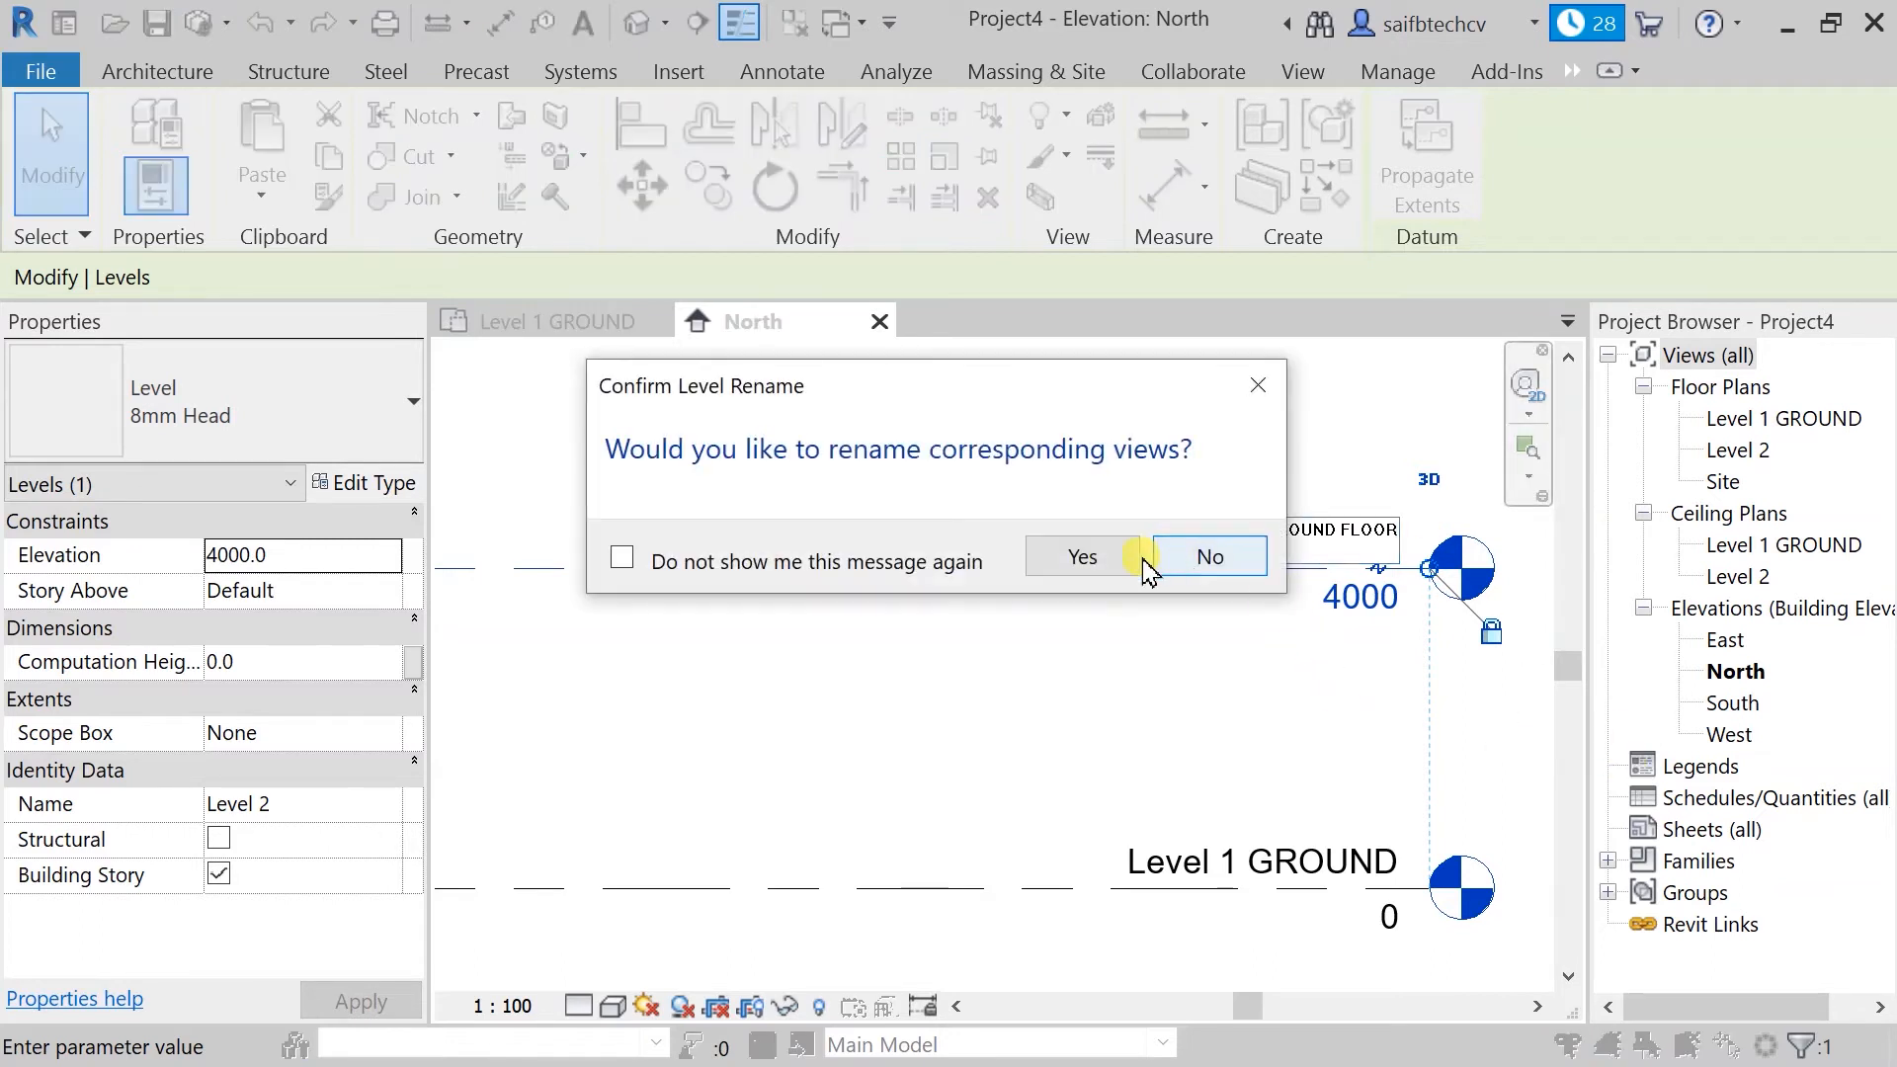
pyautogui.click(1112, 568)
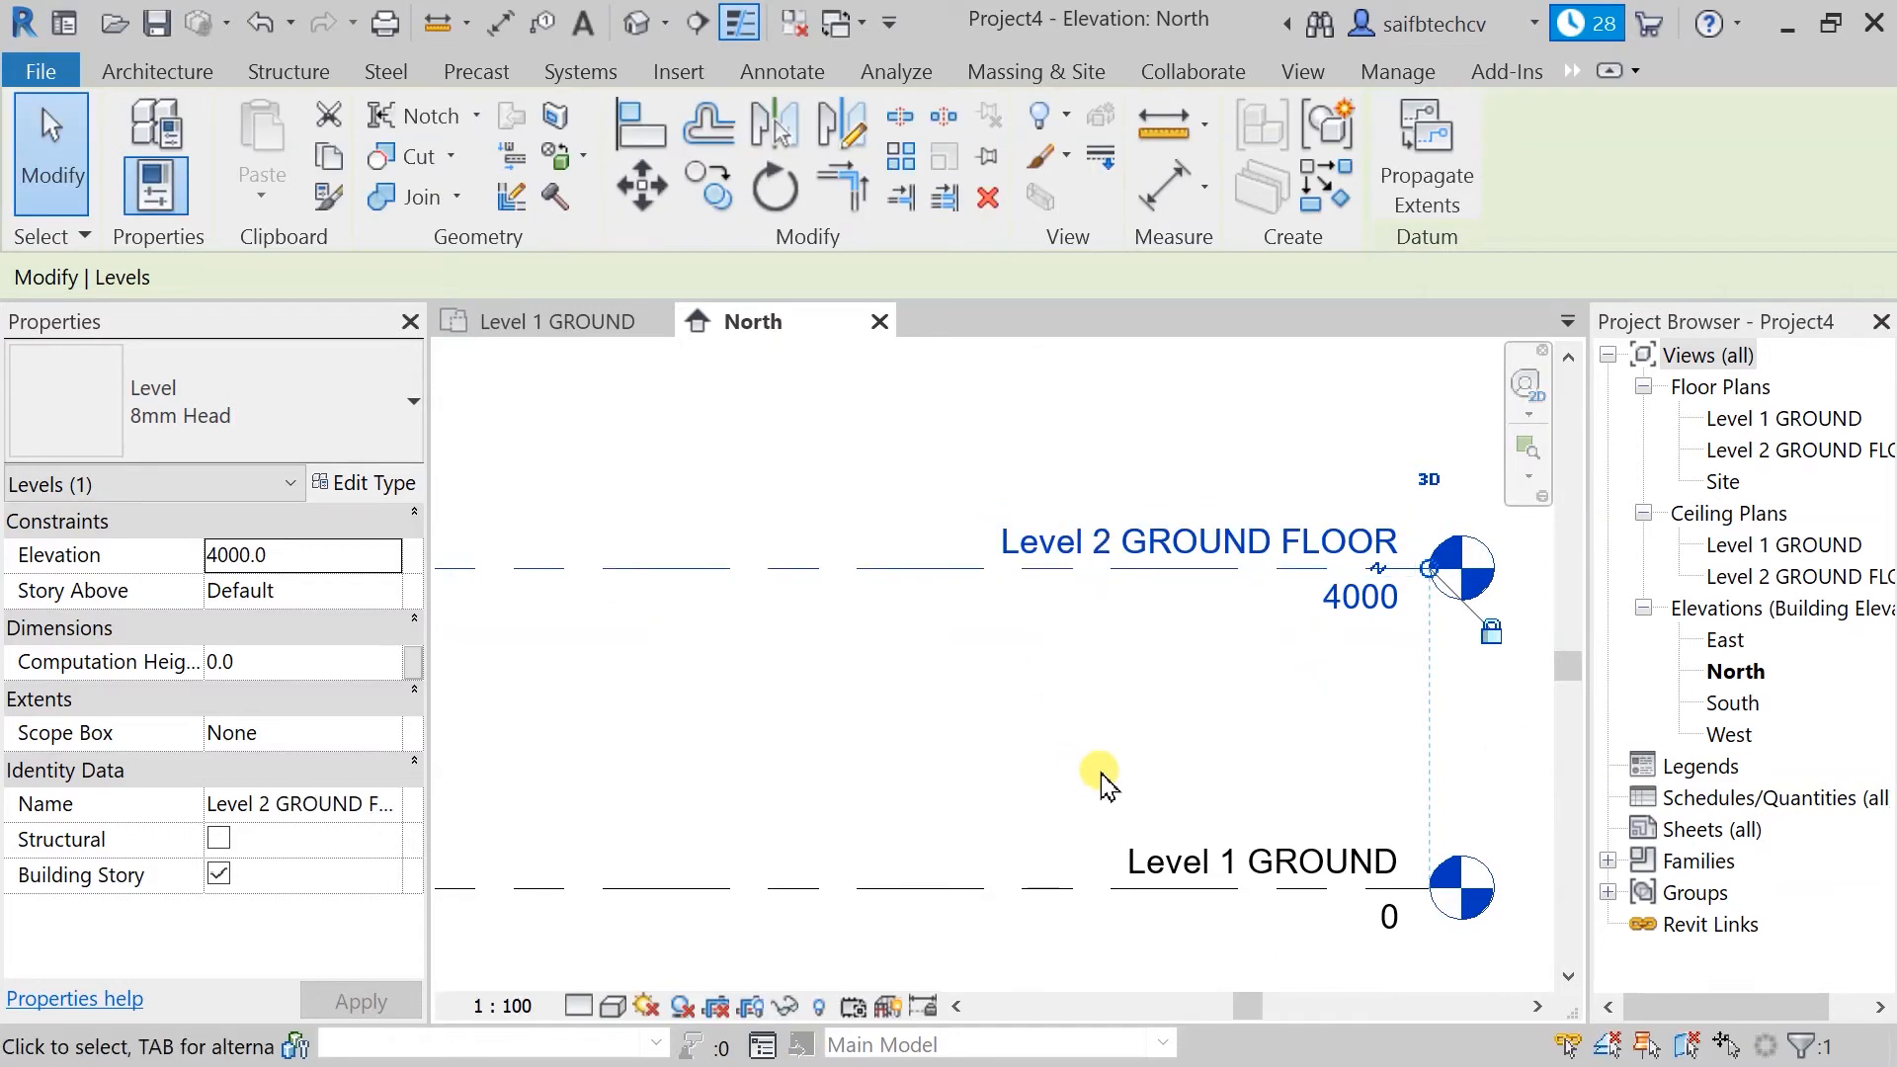
# - Set the elevation of the Level 2 GROUND FLOOR level to 900
pyautogui.click(1358, 593)
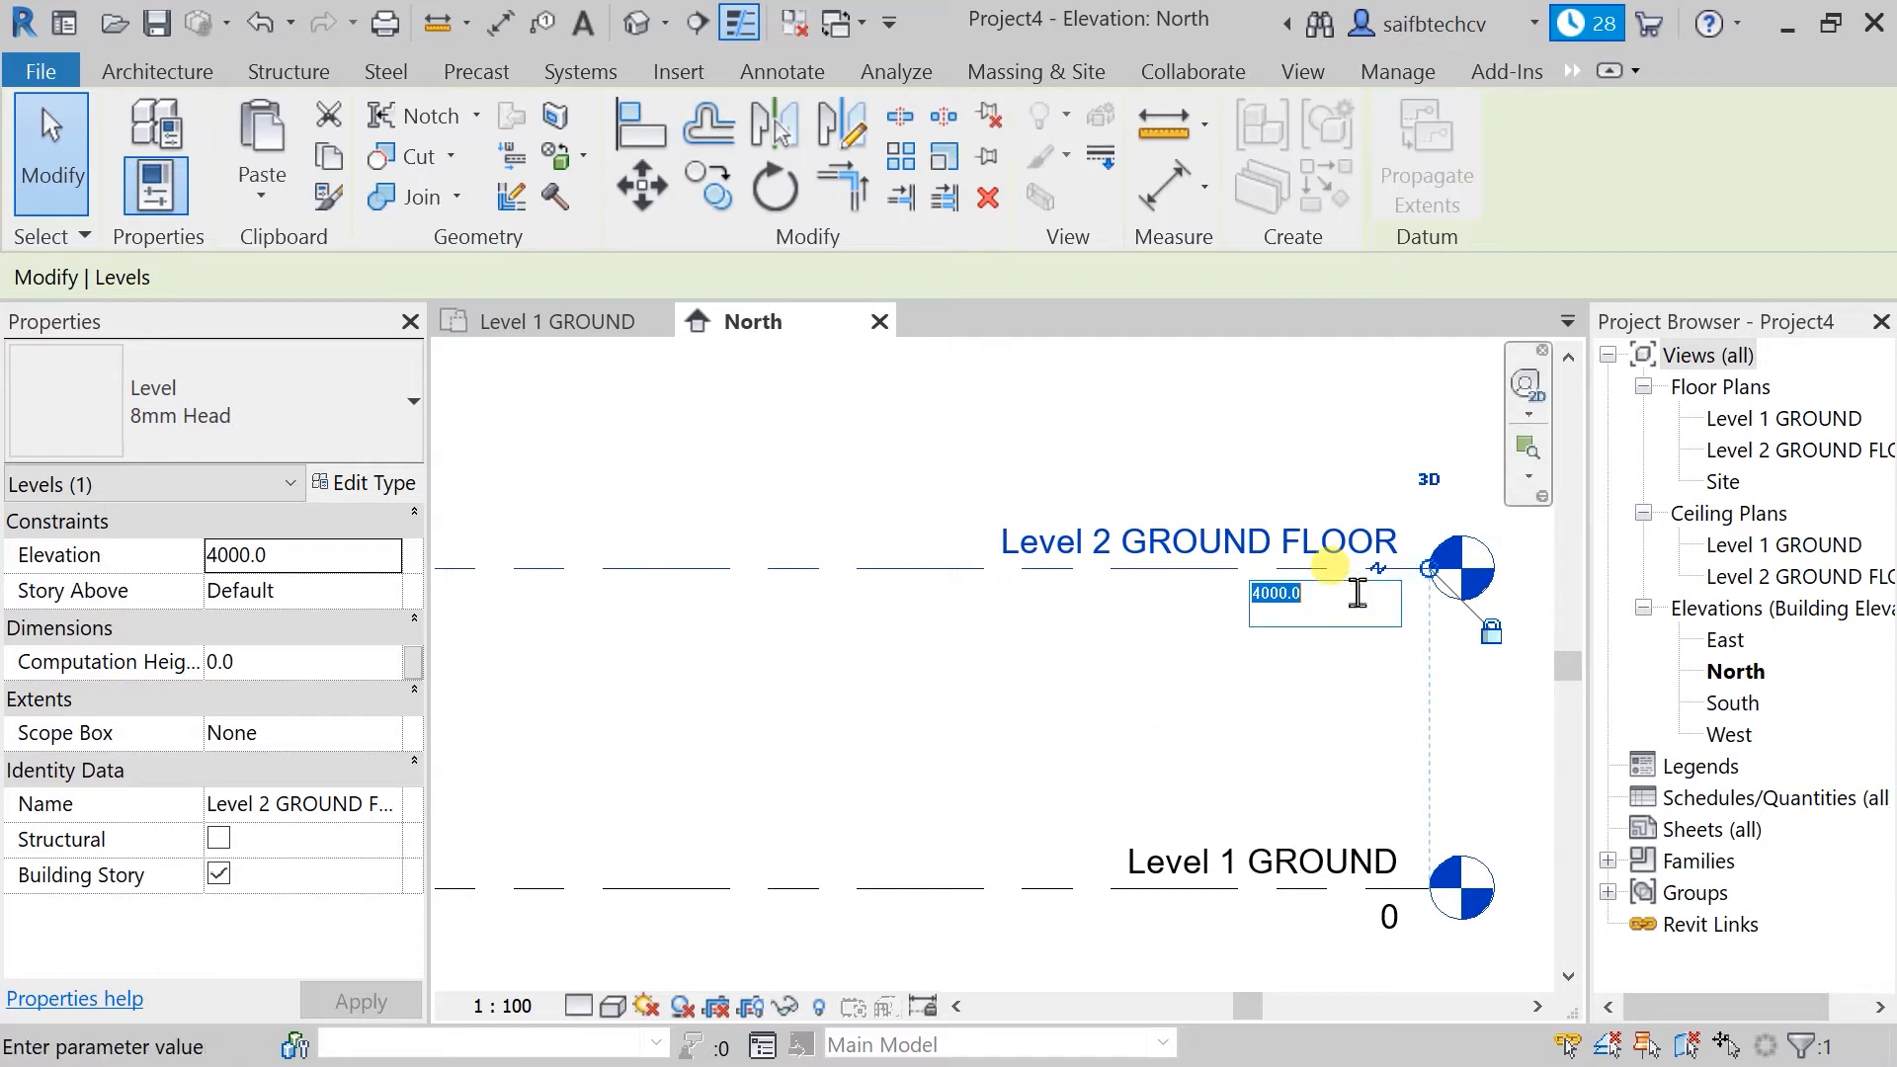
pyautogui.write('900')
pyautogui.press('Return')
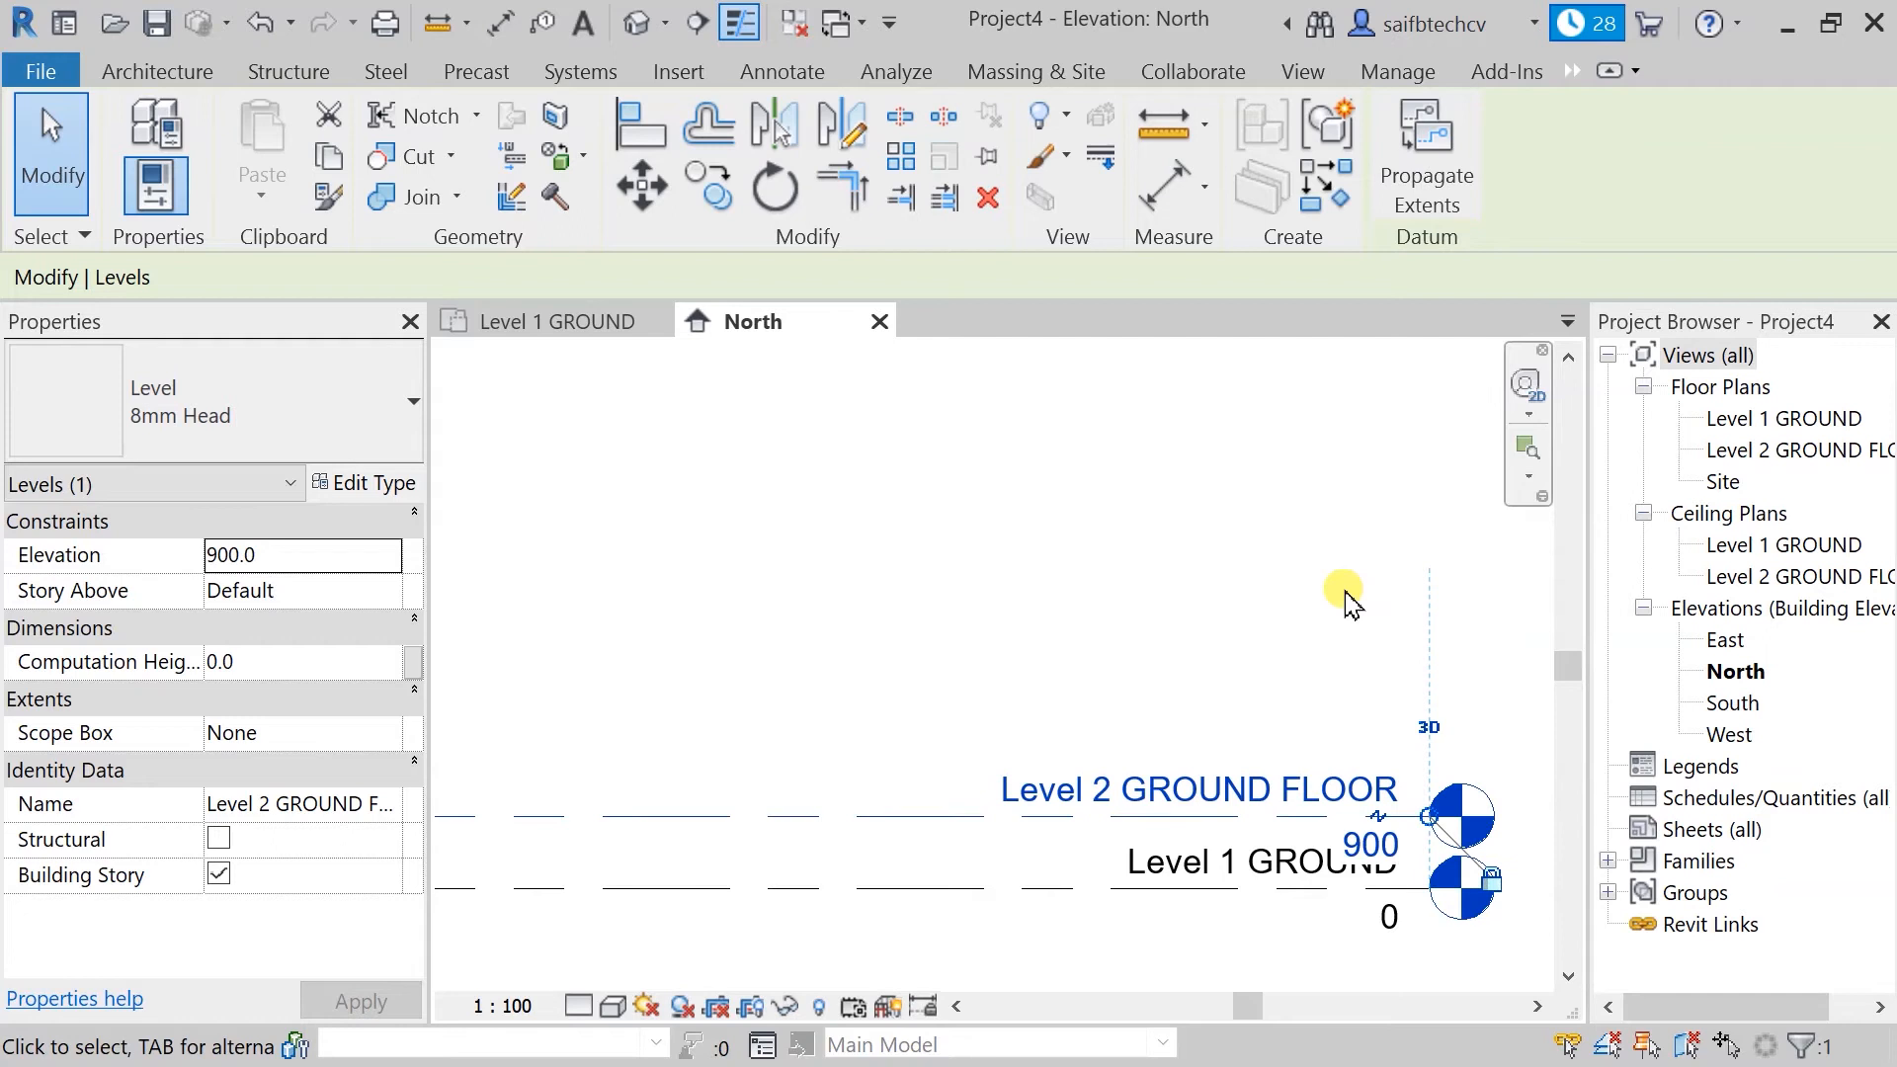
# - Create a new level offset 3600 above the Level 2 GROUND FLOOR line by picking that line with the Level tool
pyautogui.scroll(1, 1180, 716)
pyautogui.moveTo(1181, 716); pyautogui.dragTo(1201, 623, button='middle')
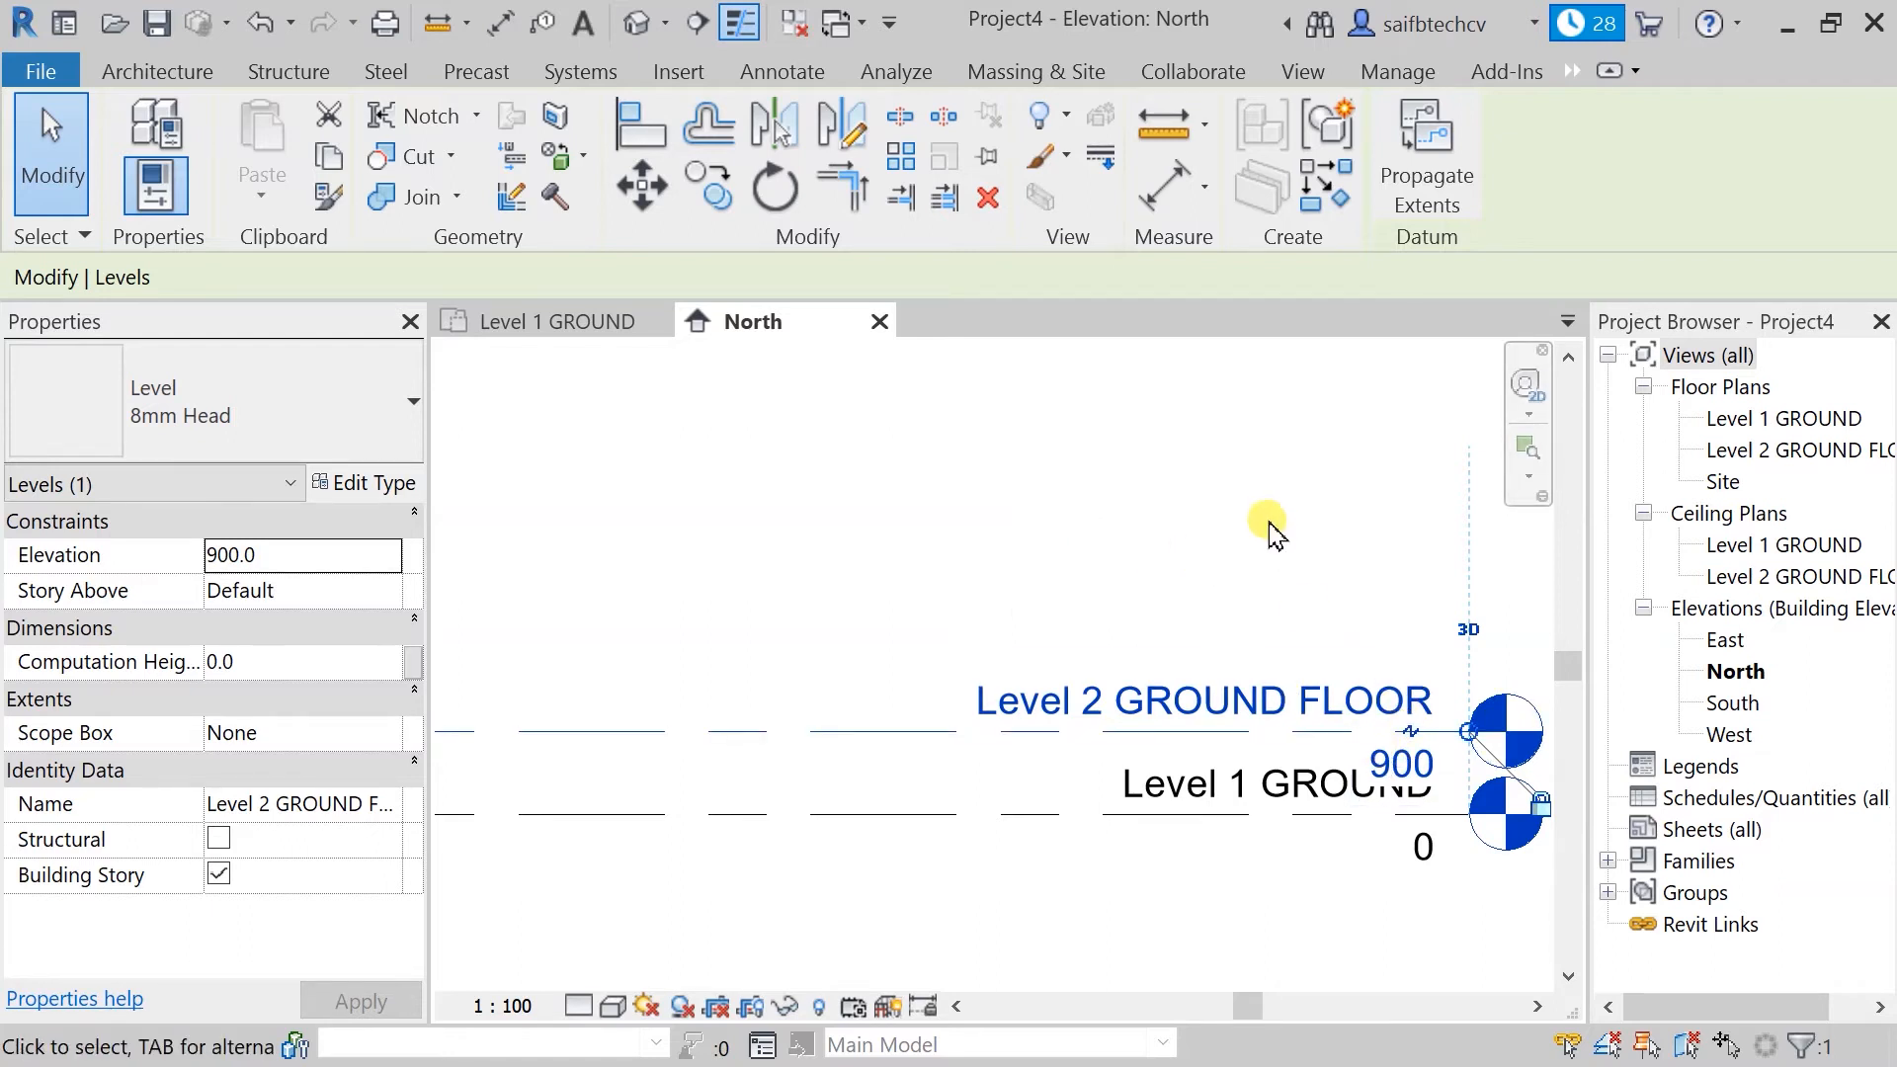
pyautogui.press('l')
pyautogui.press('l')
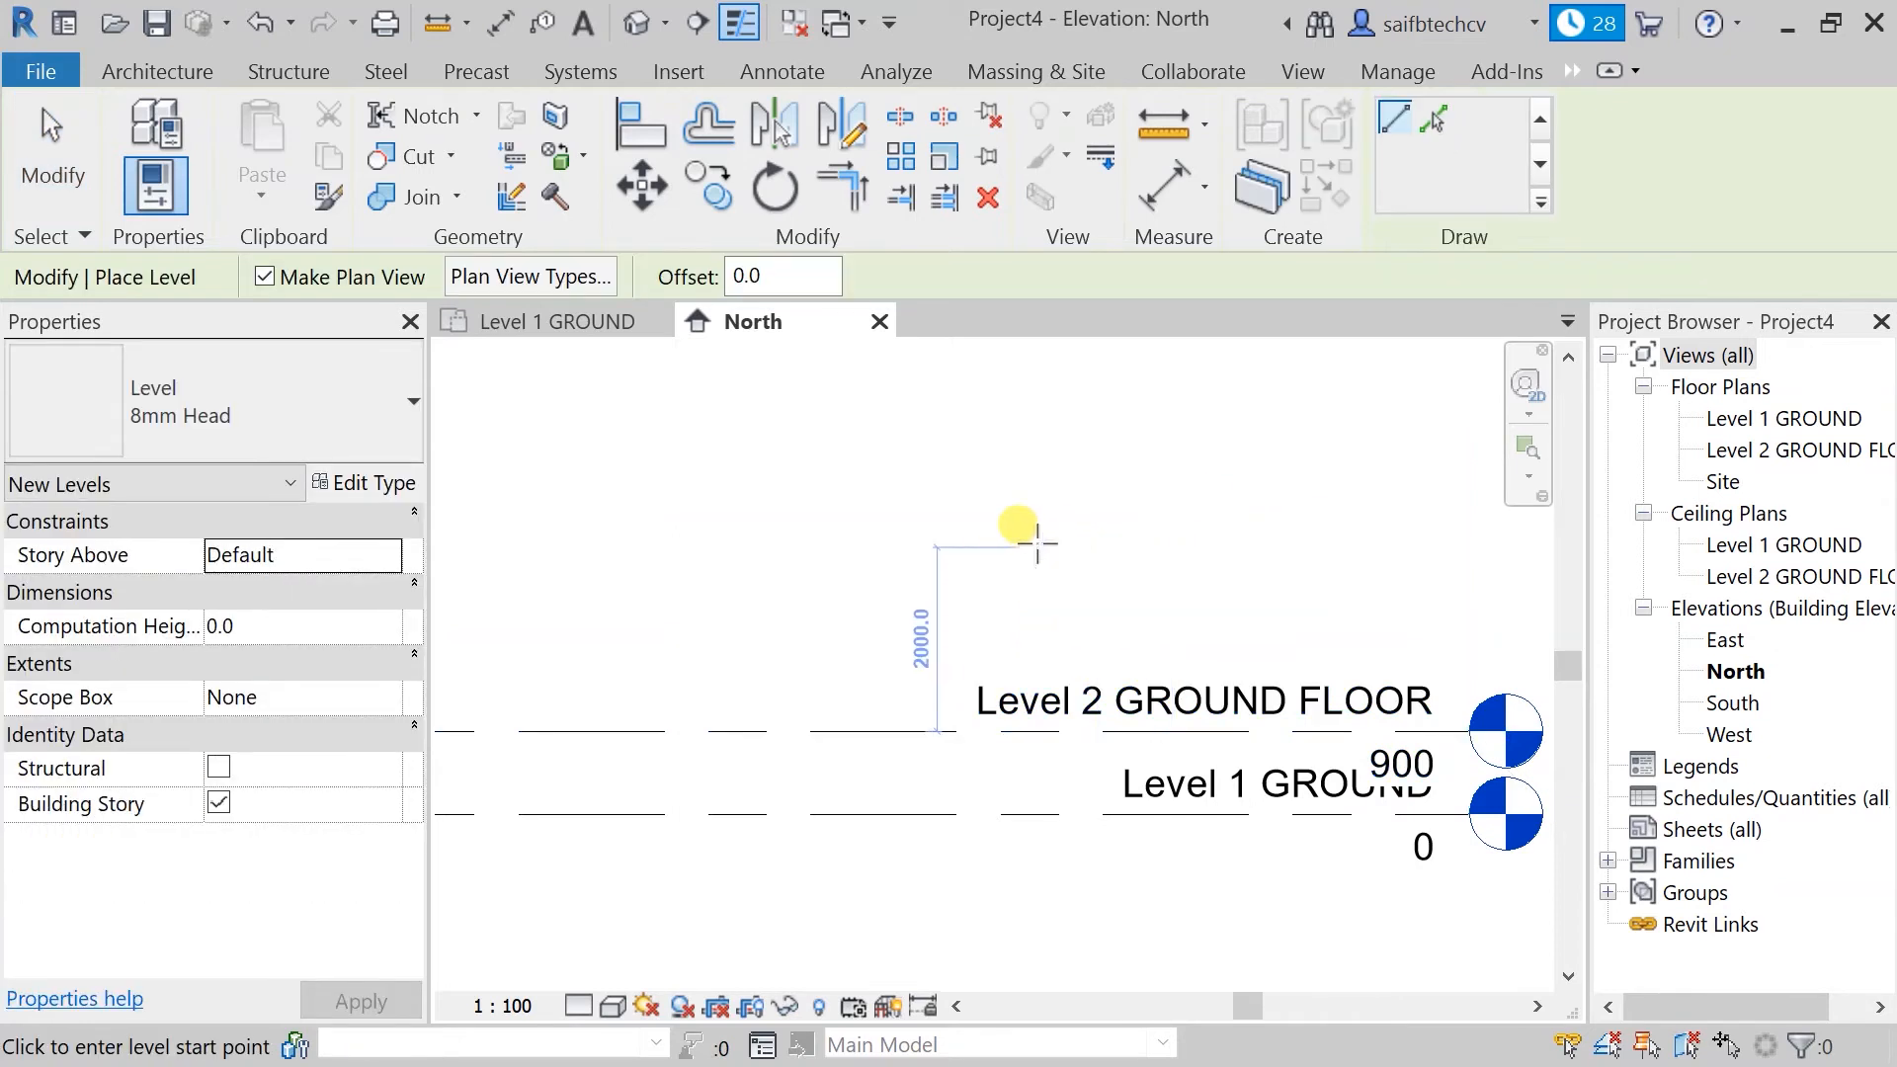
pyautogui.click(1440, 138)
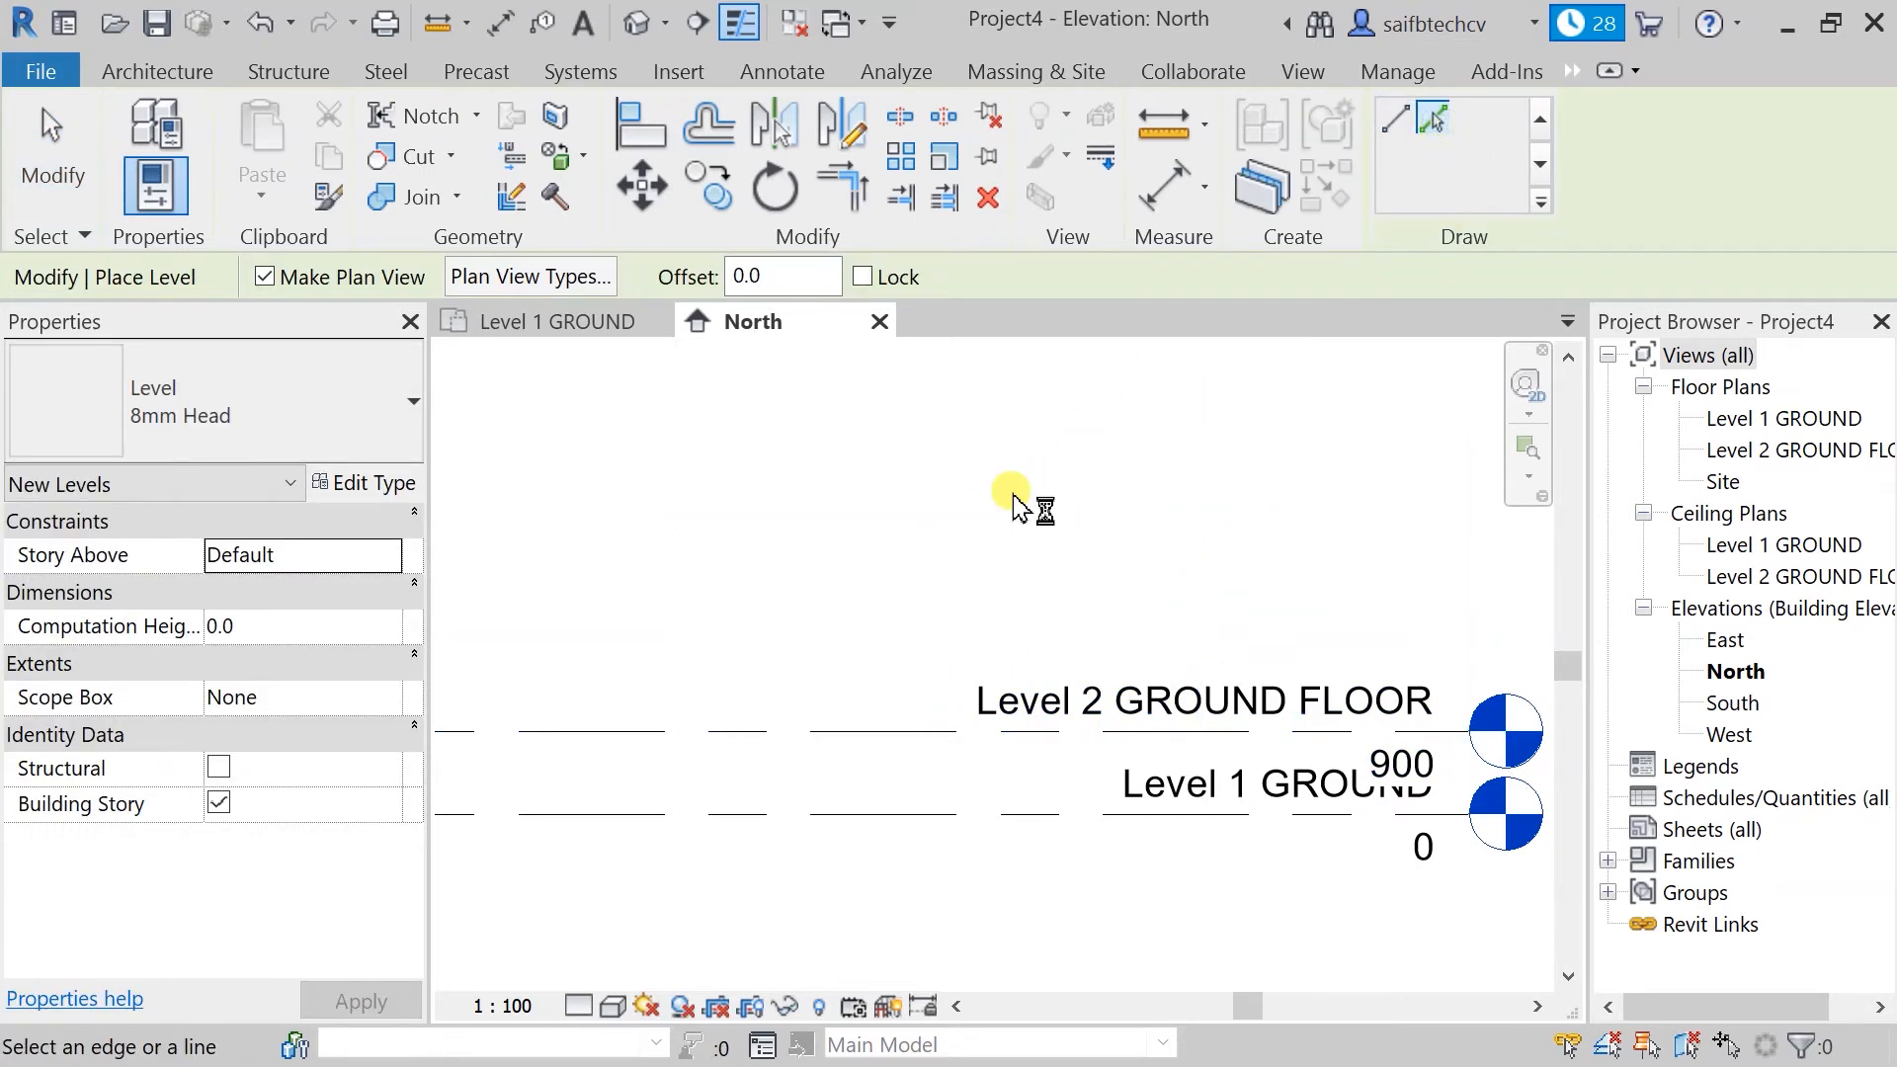
pyautogui.click(736, 275)
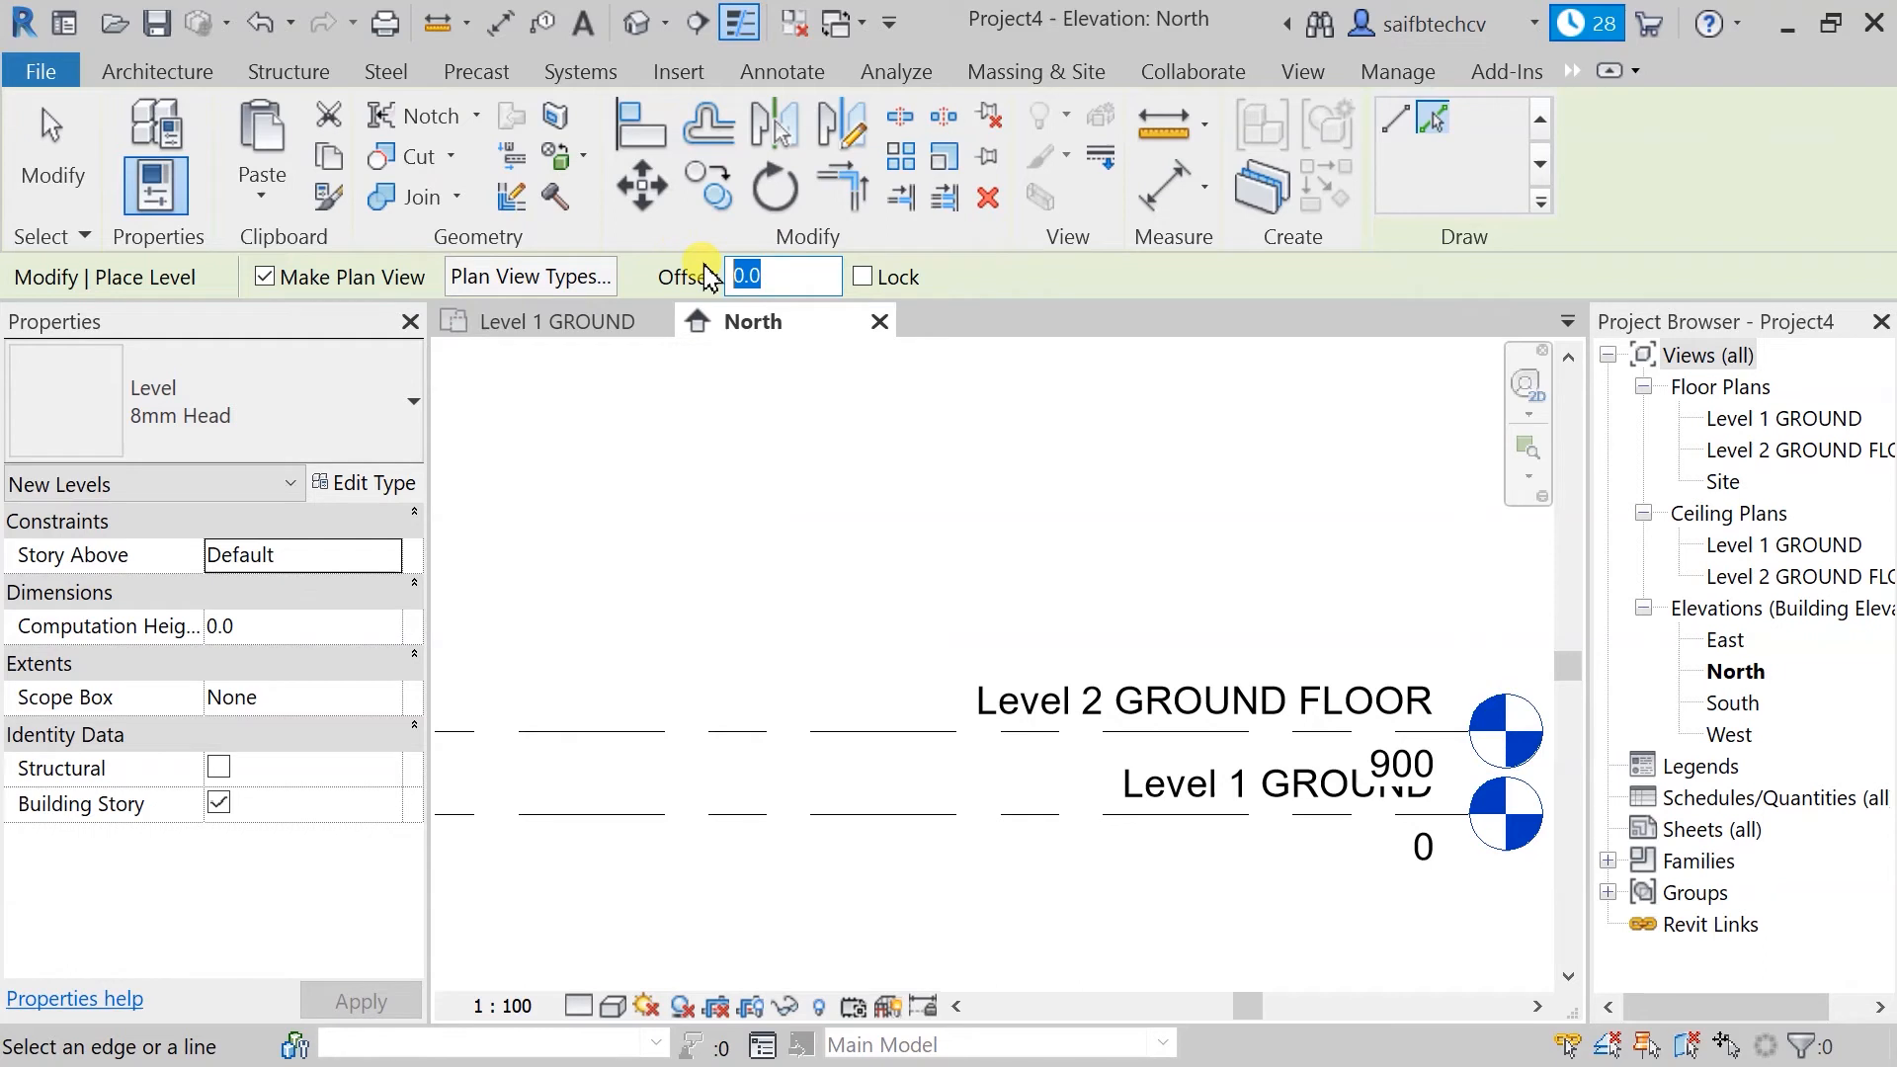
pyautogui.write('360')
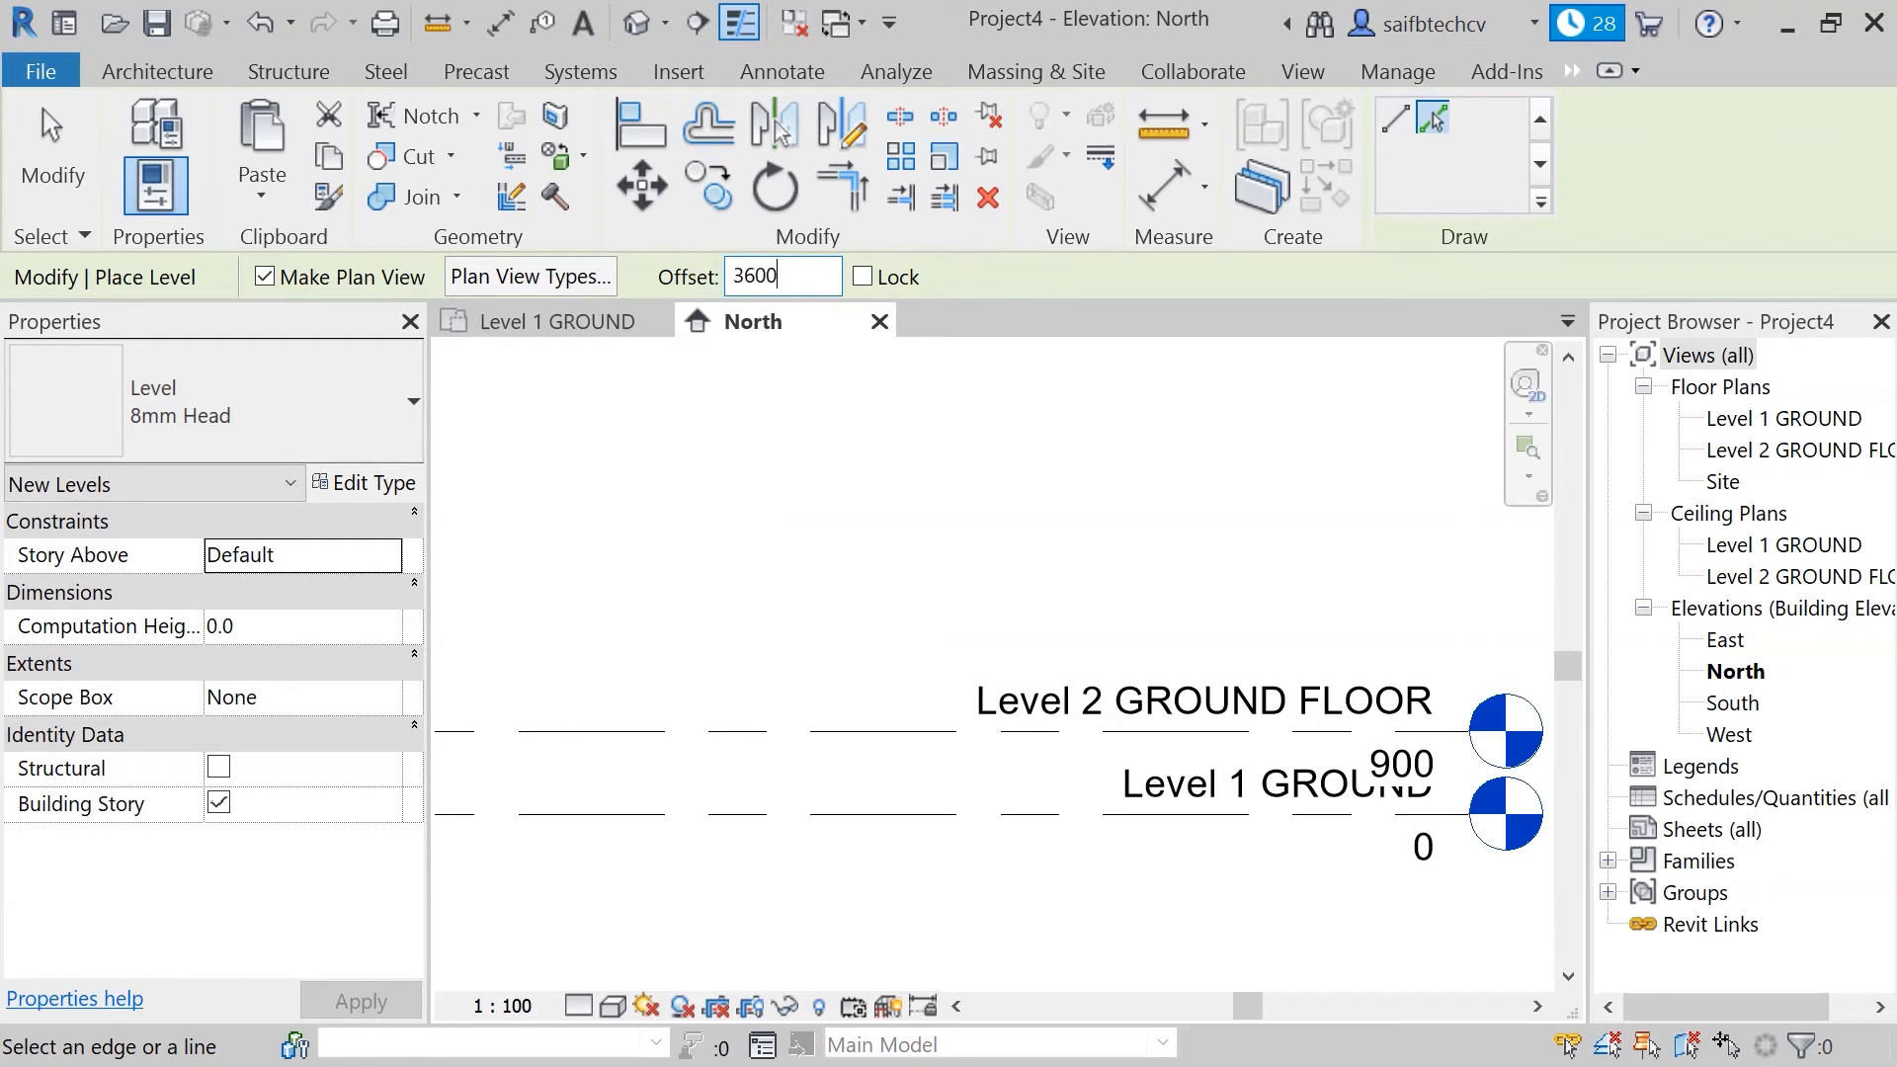
pyautogui.click(756, 731)
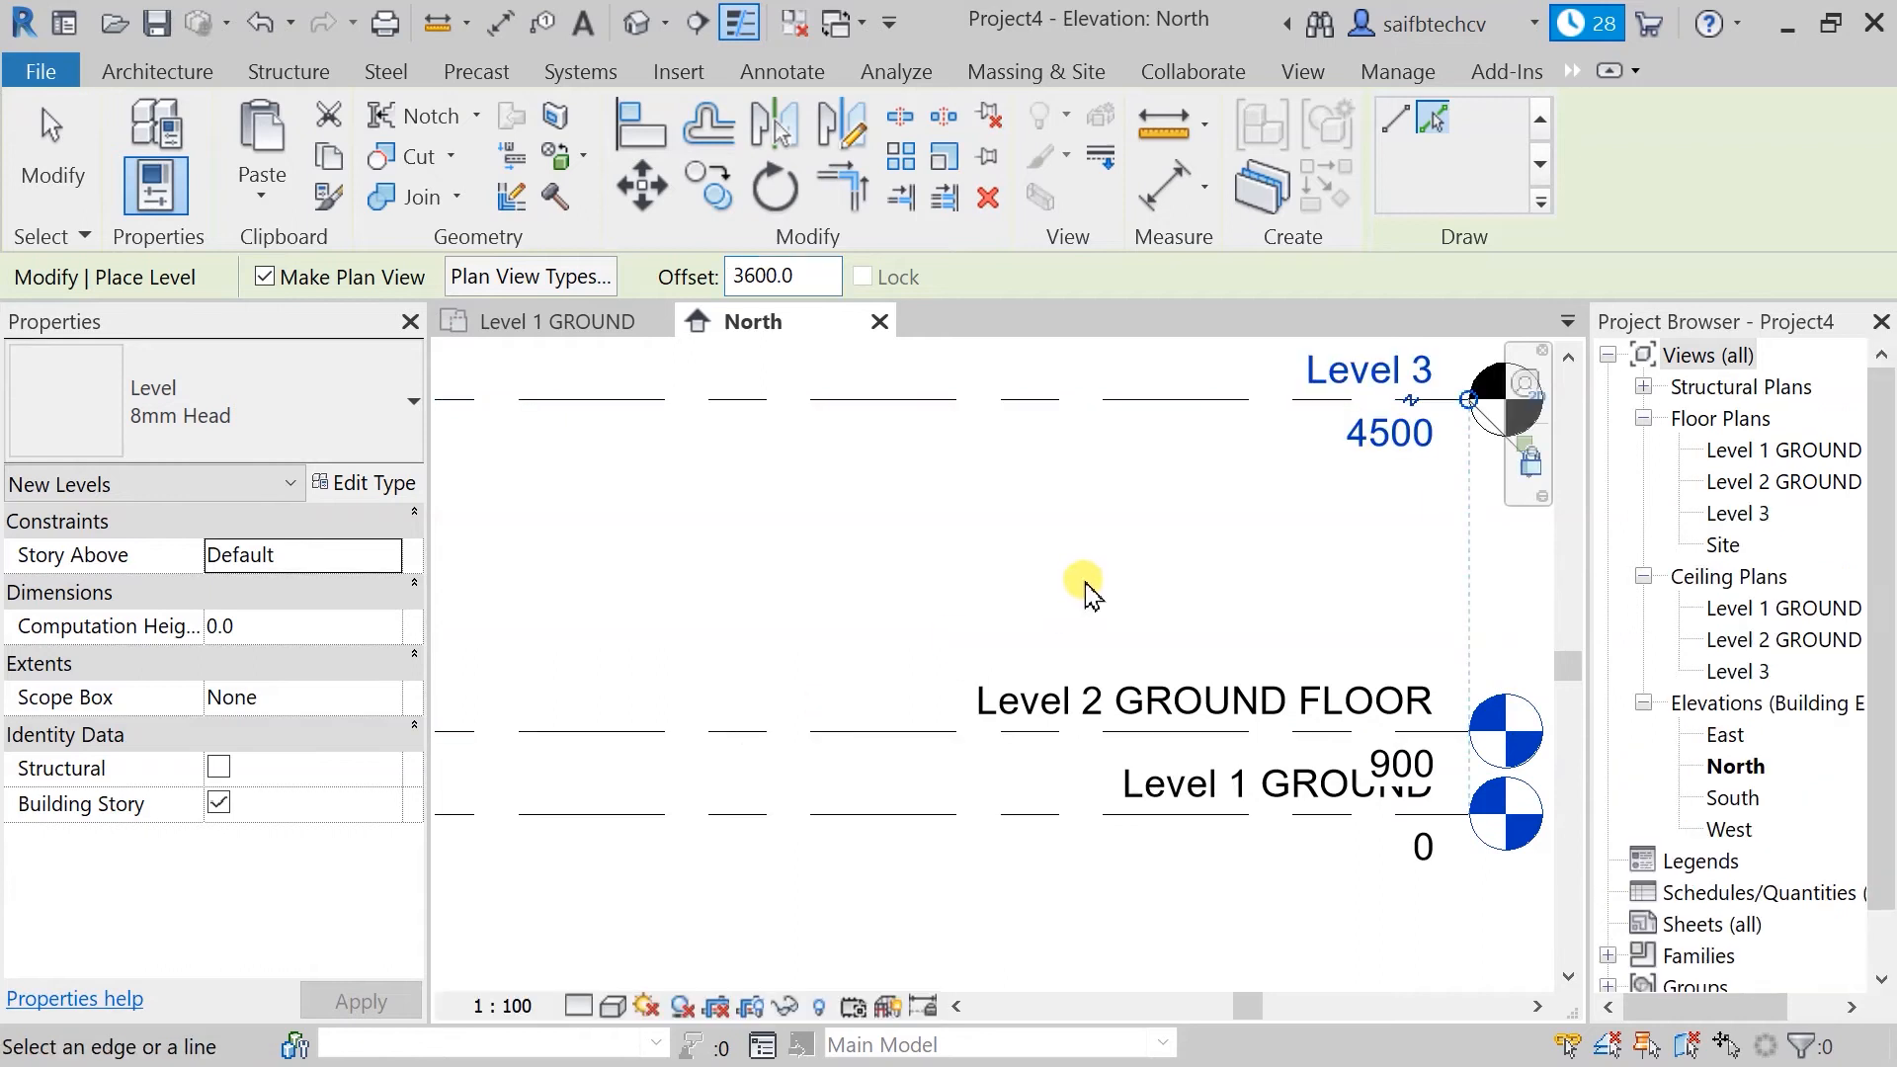
pyautogui.moveTo(1088, 589); pyautogui.dragTo(868, 568, button='middle')
pyautogui.click(1077, 470)
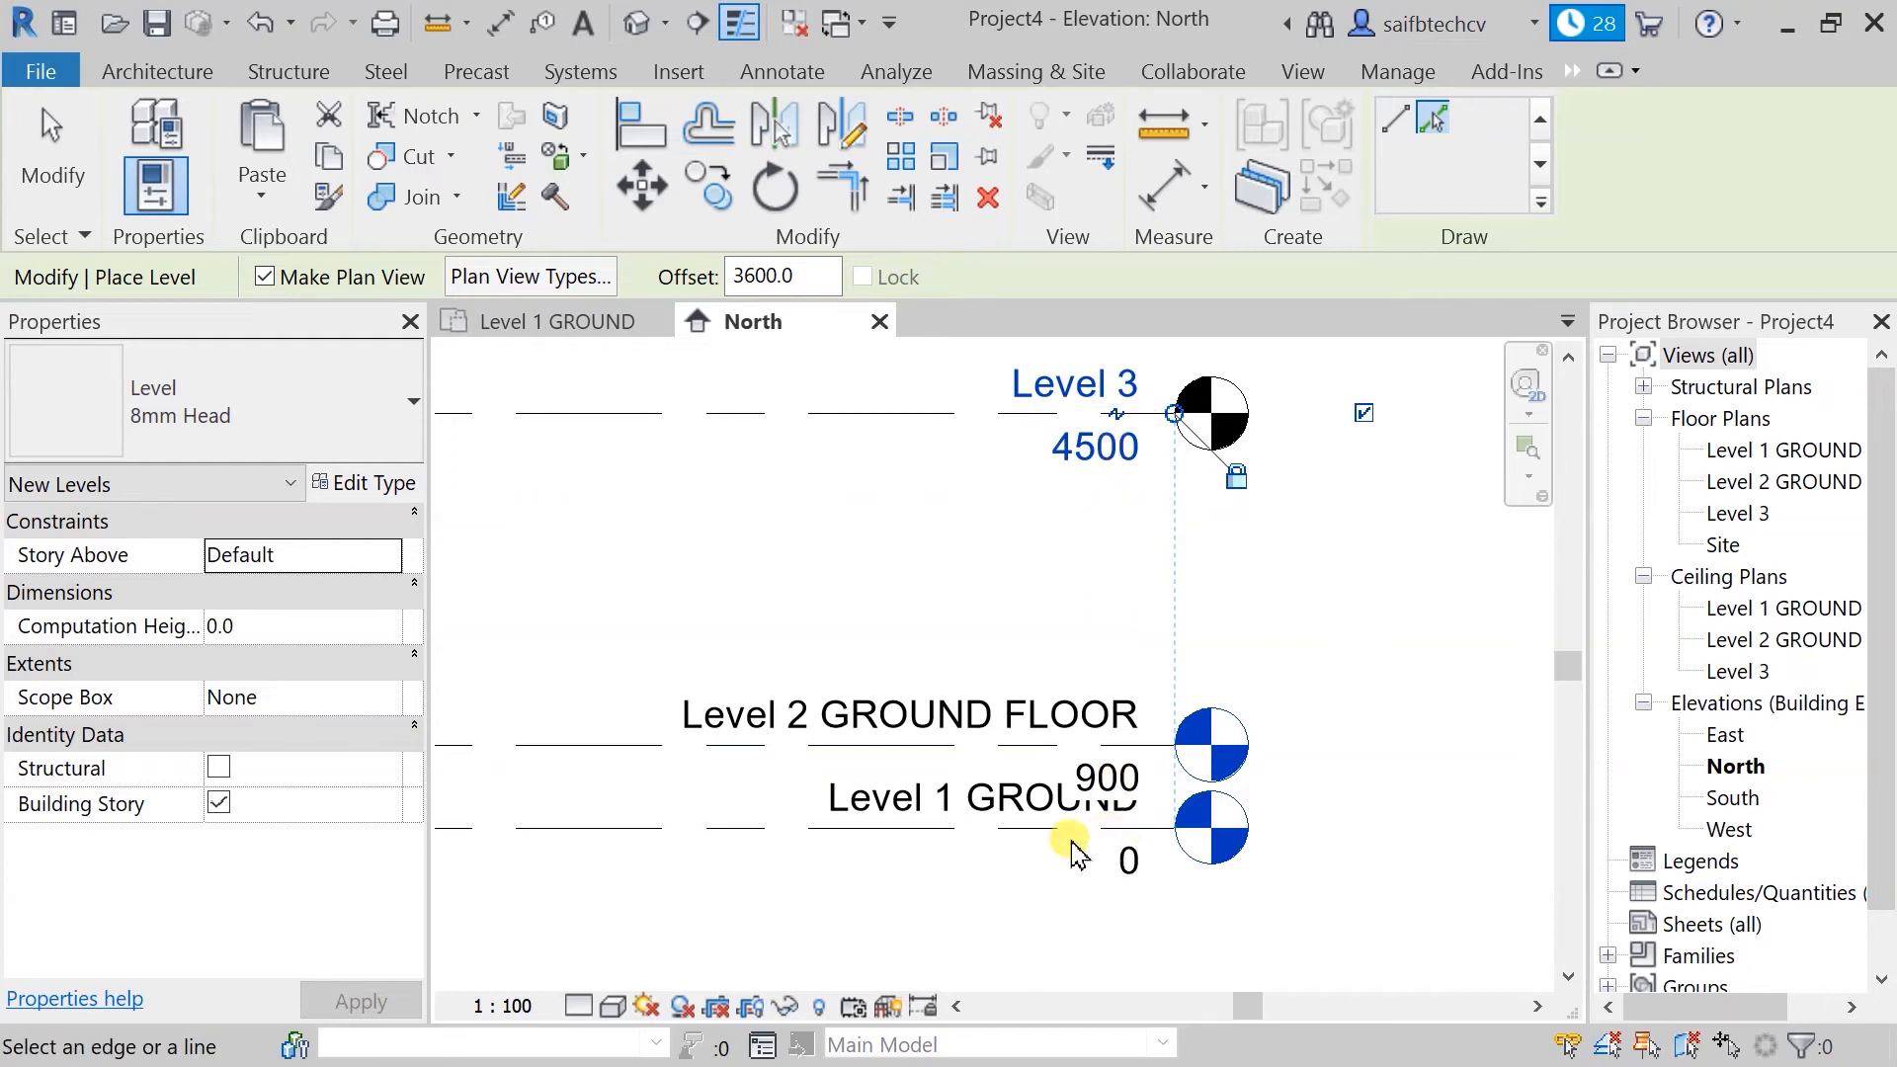
pyautogui.scroll(2, 1037, 793)
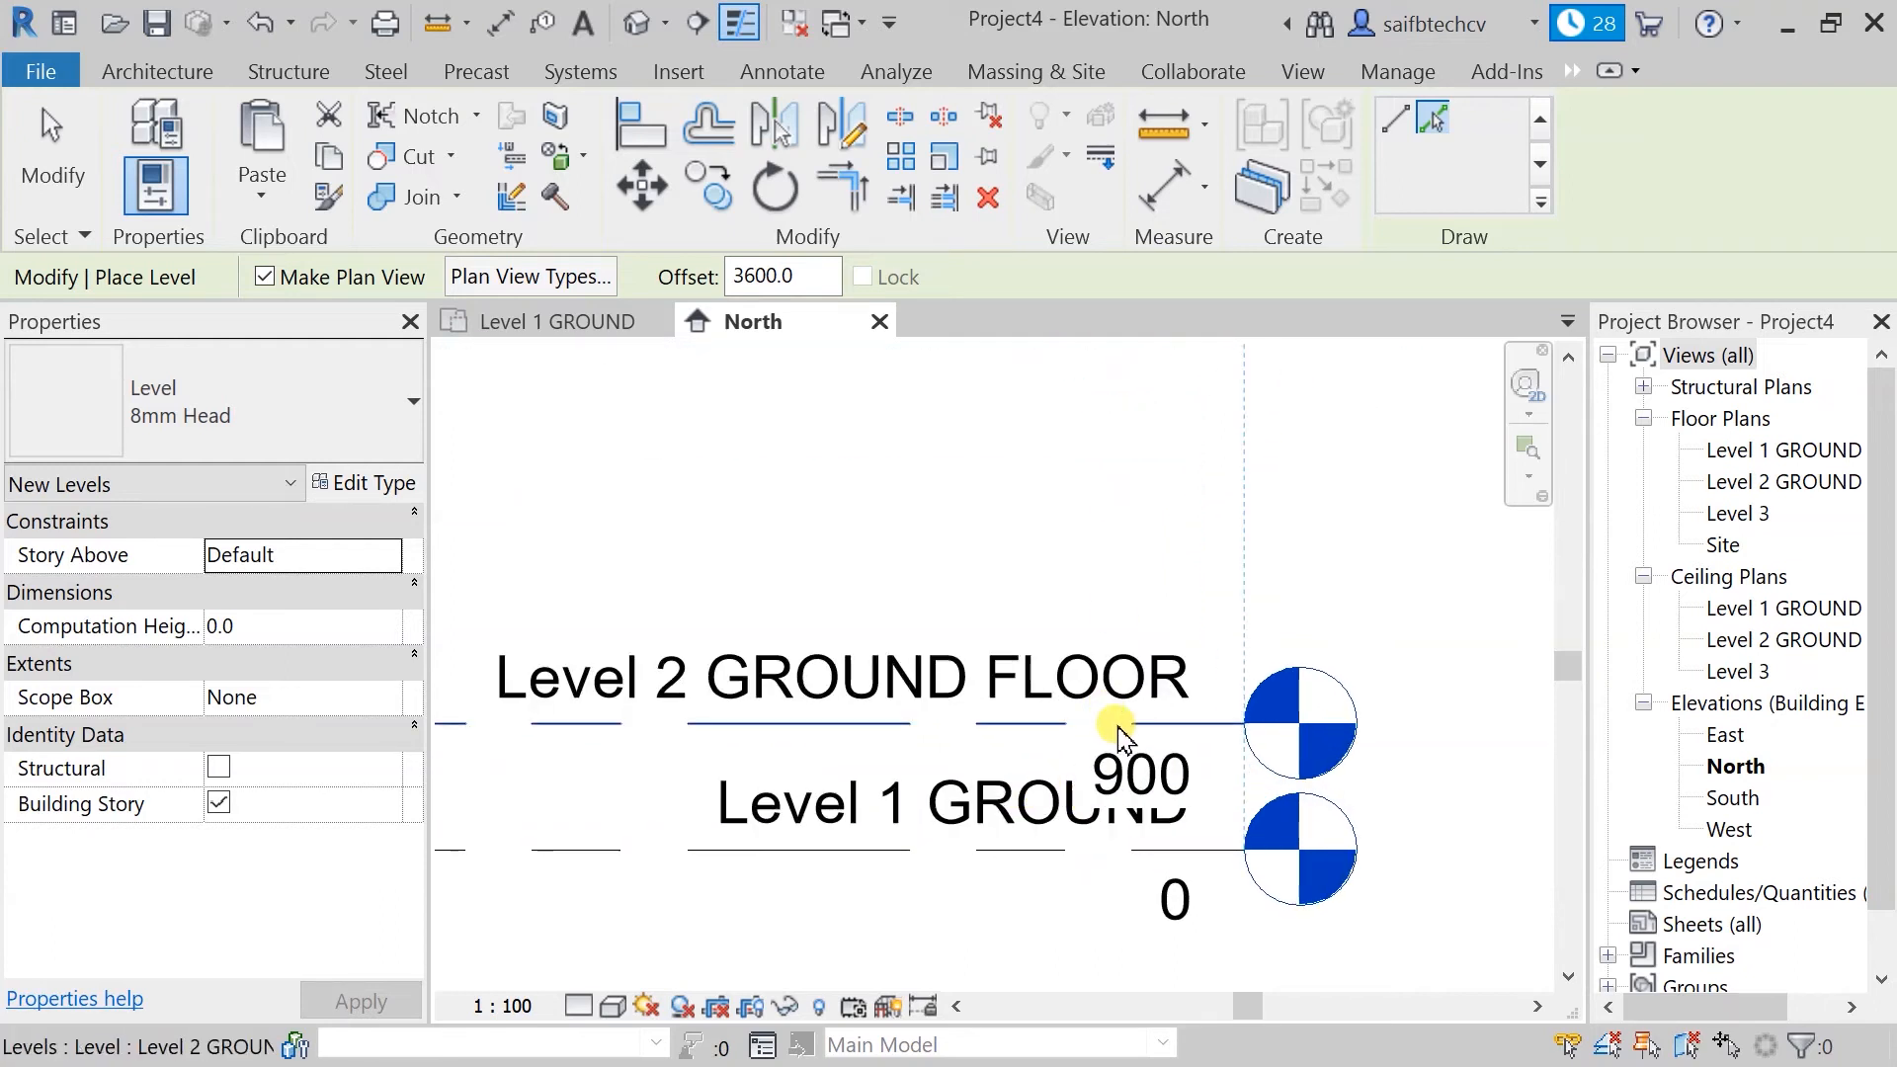
pyautogui.scroll(-2, 1134, 818)
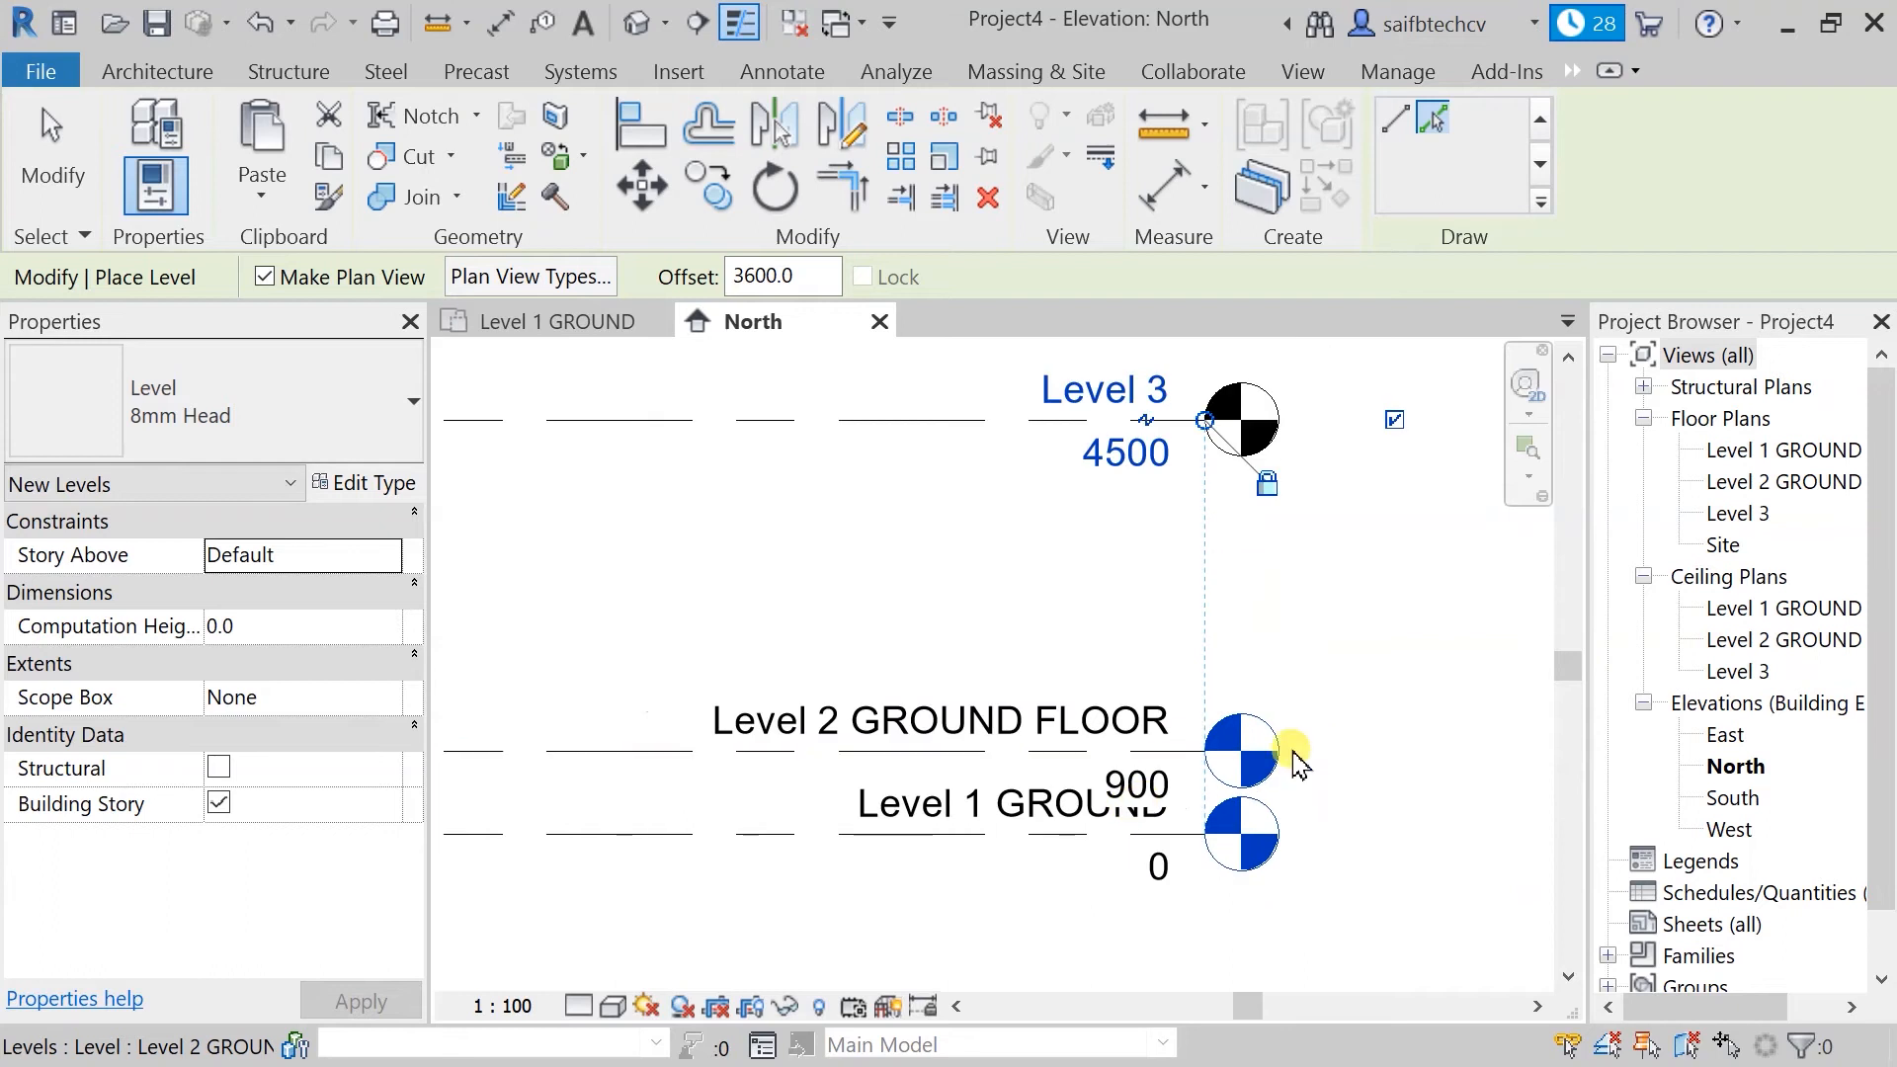
# - Rename Level 3 as "Level 3 FIRST FLOOR", rename its corresponding views as well, and end the Level tool
pyautogui.moveTo(1235, 640); pyautogui.dragTo(1359, 717, button='middle')
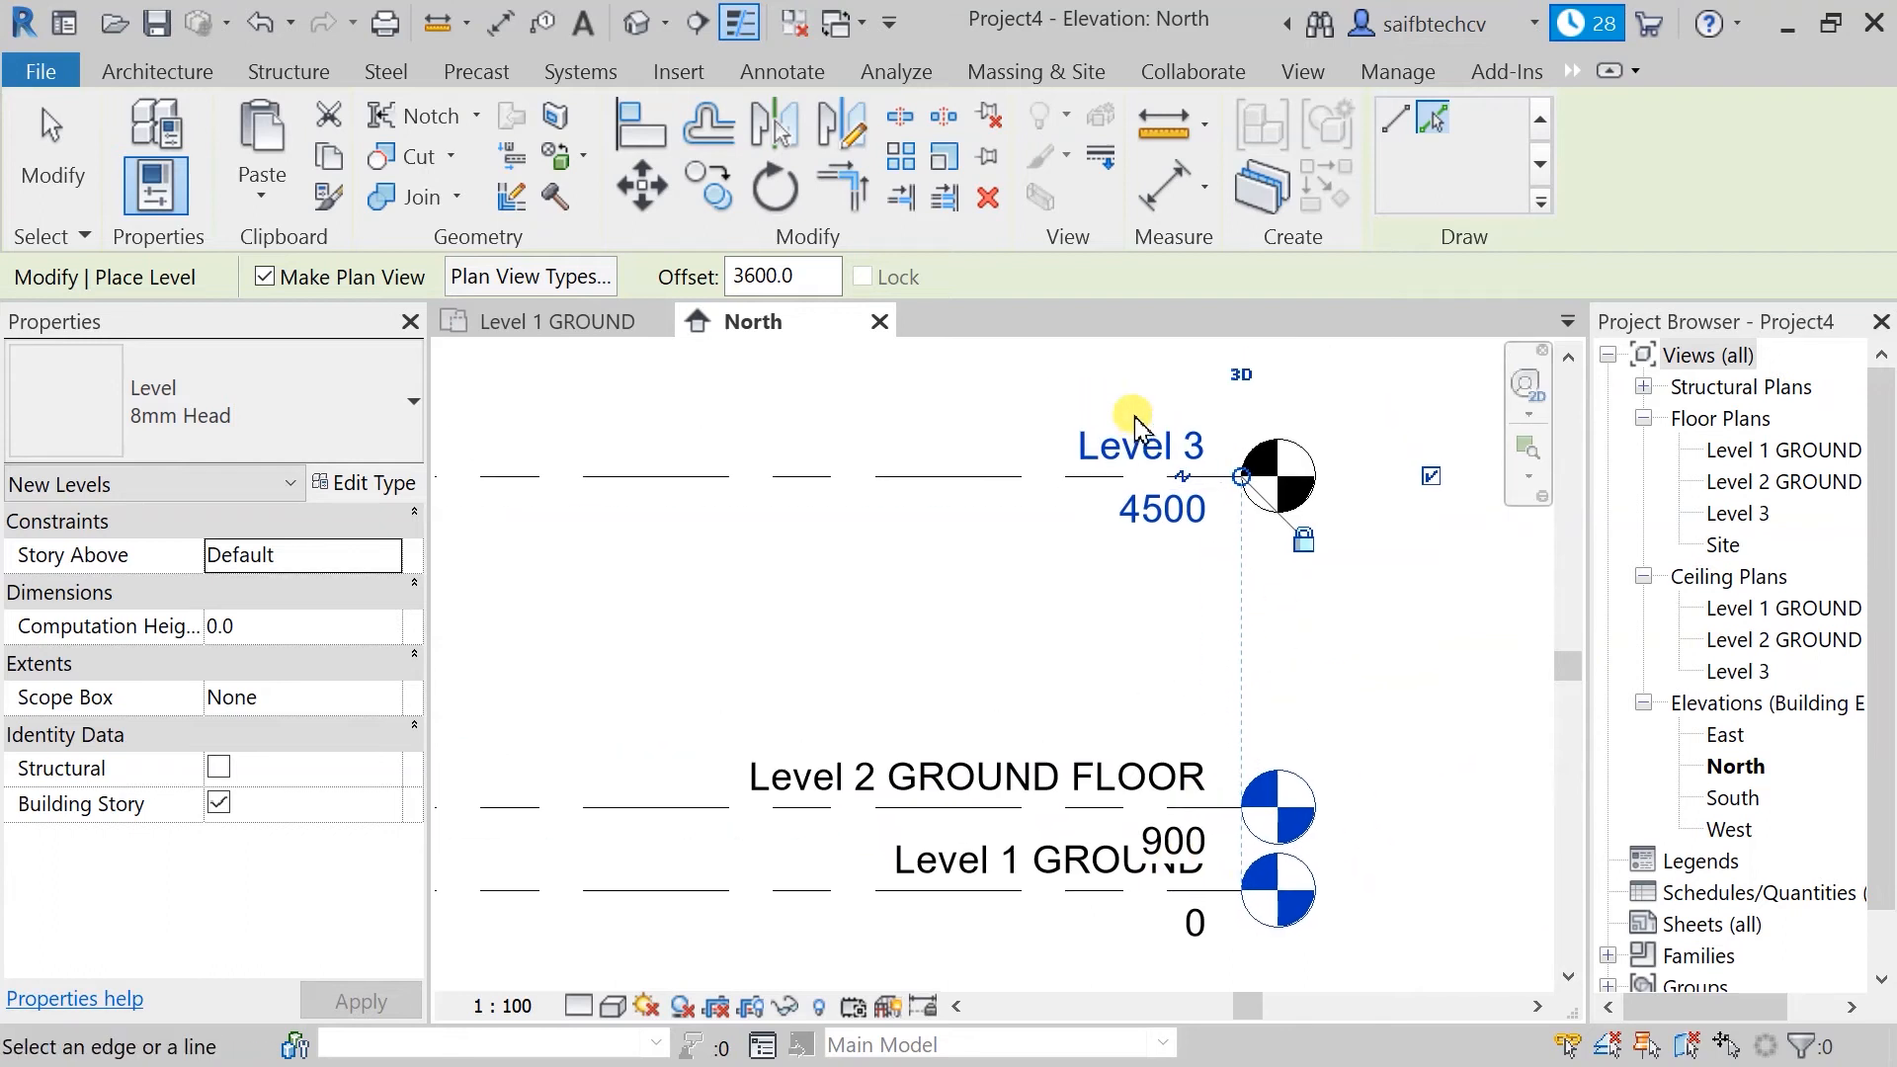
pyautogui.click(1138, 454)
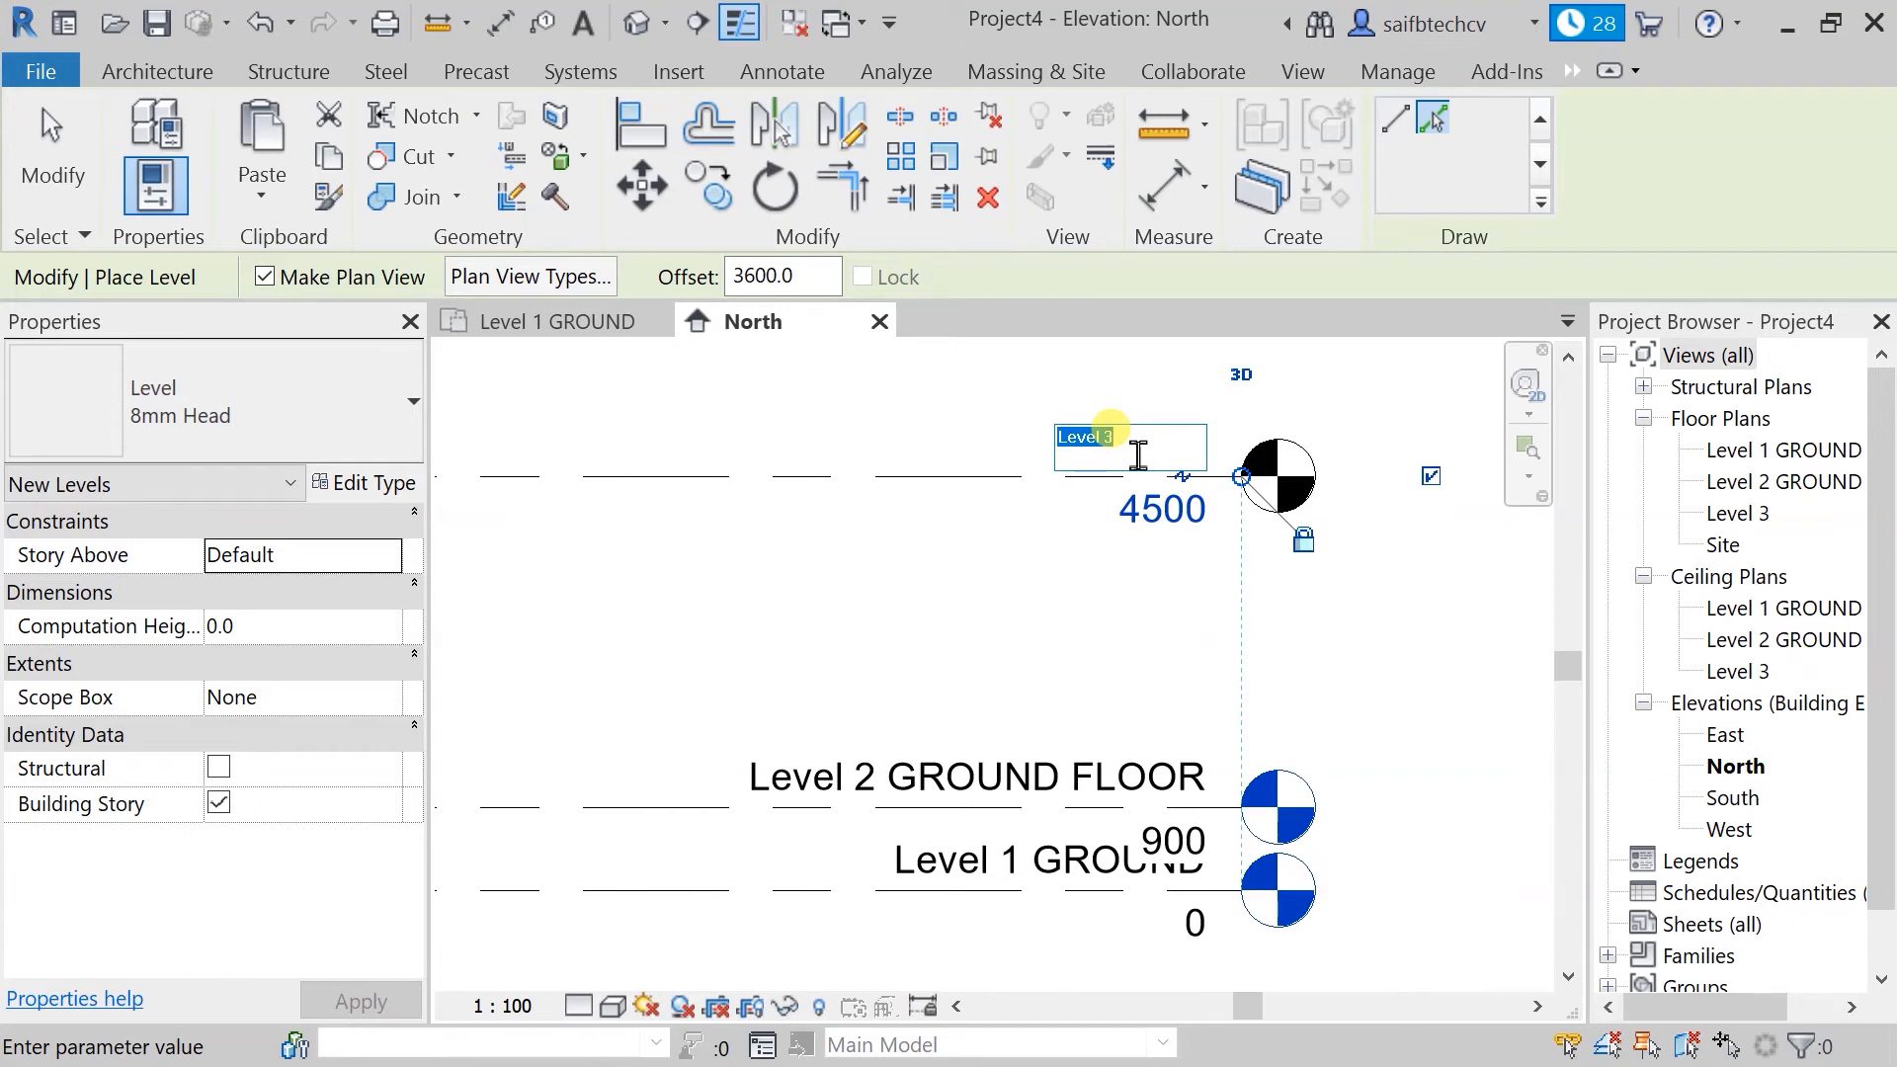
pyautogui.press('BackSpace')
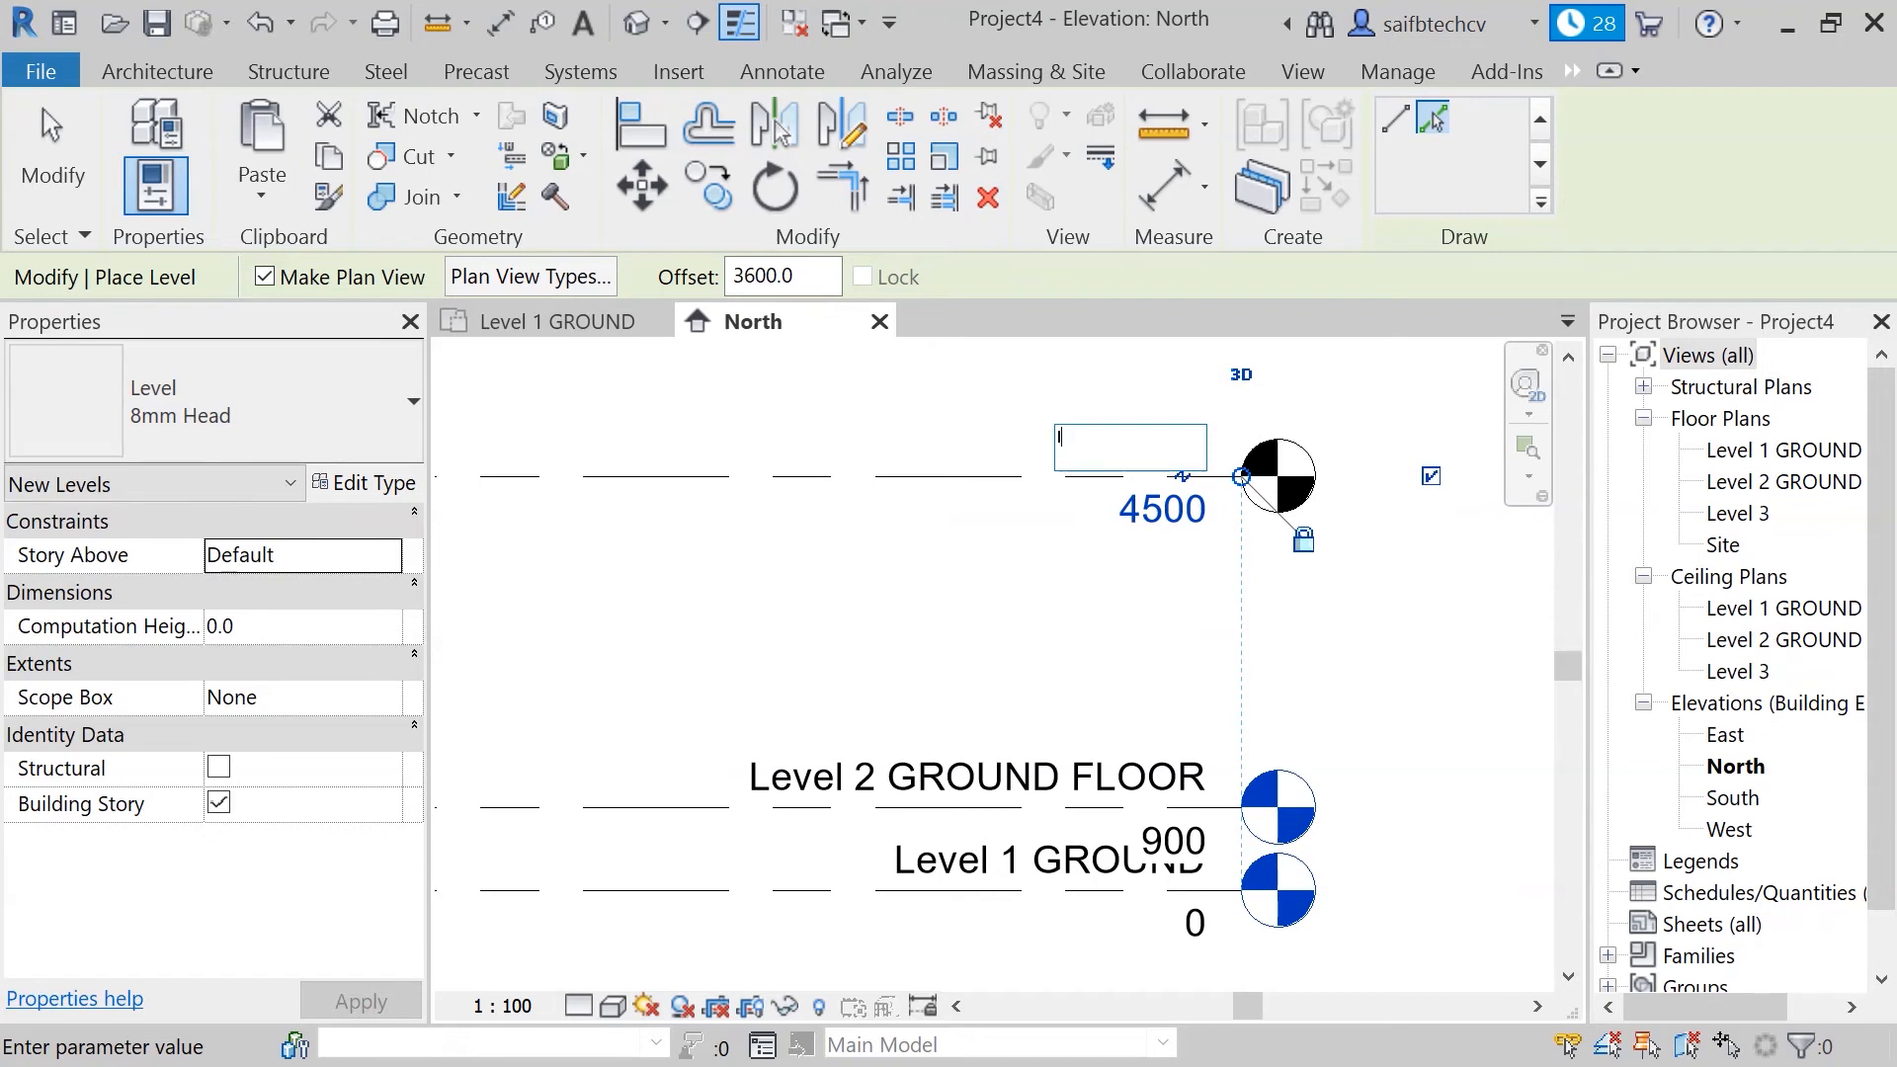
pyautogui.press('Escape')
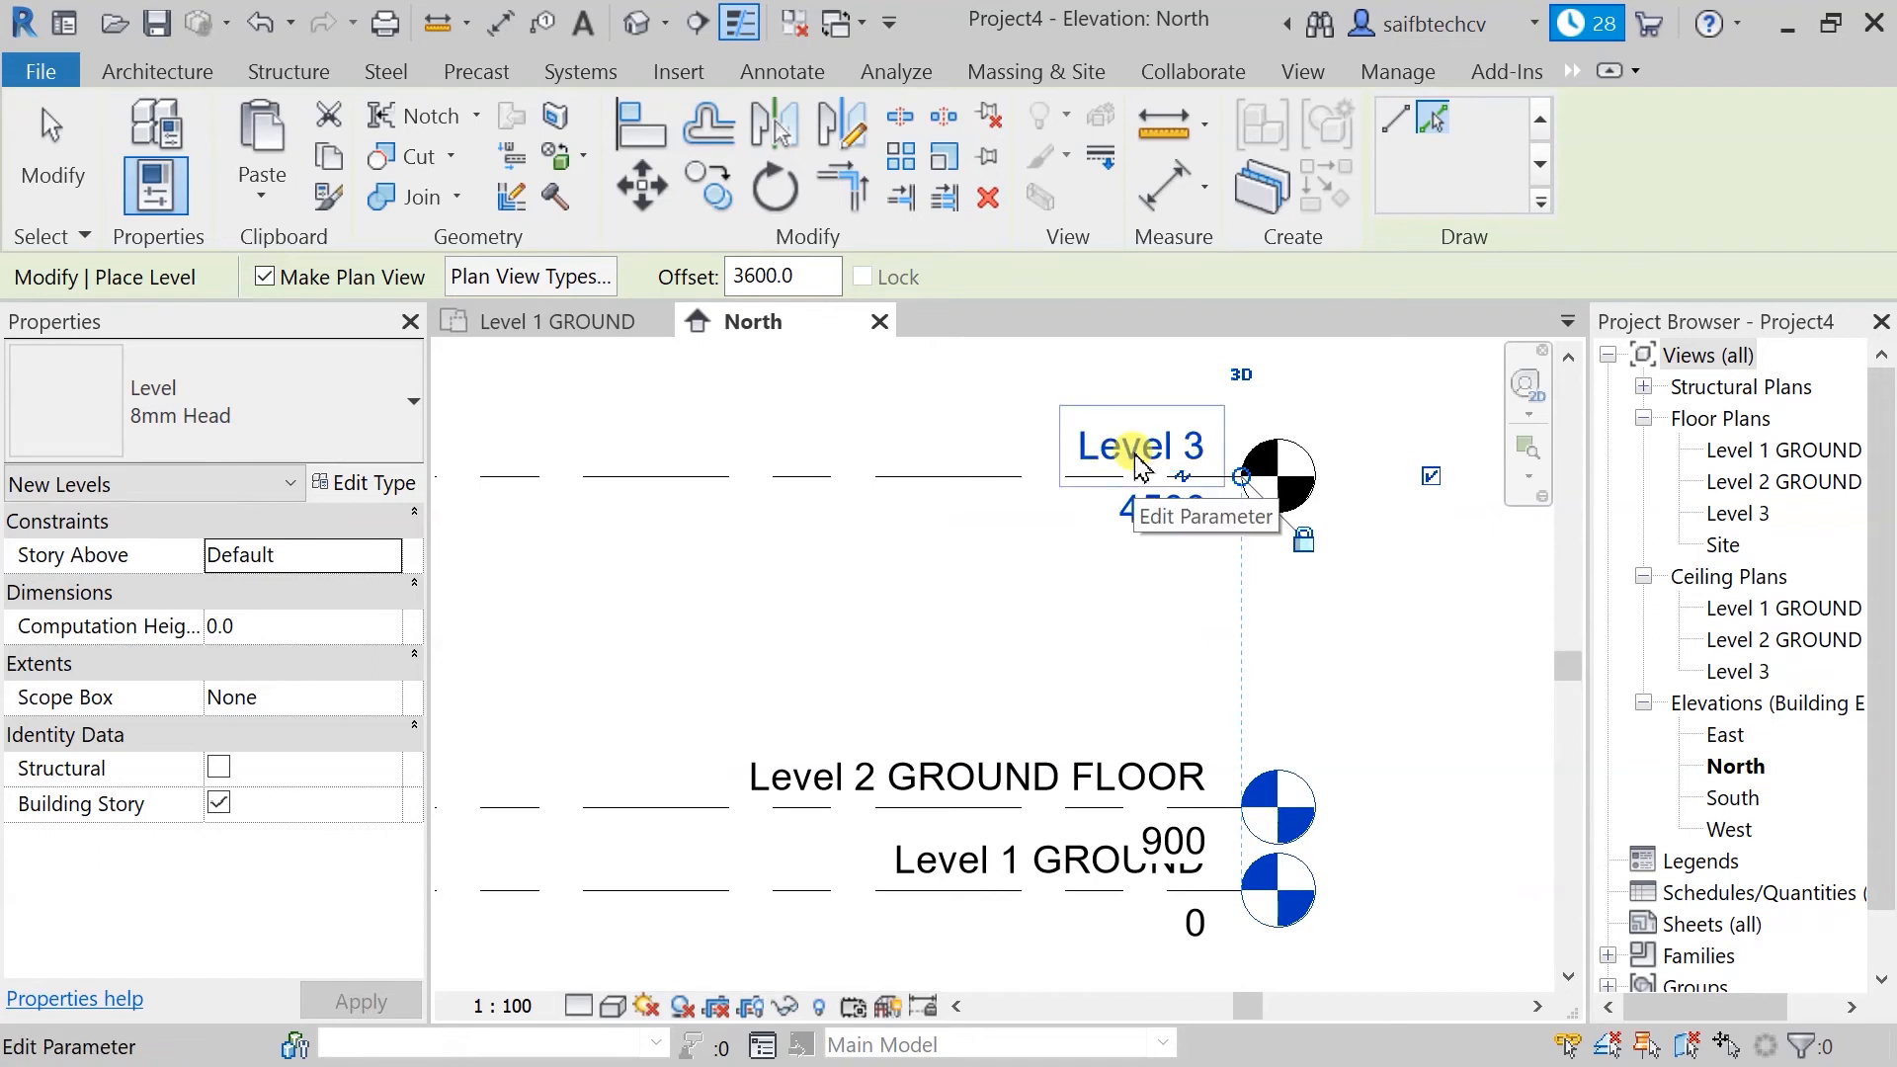
pyautogui.click(1135, 455)
pyautogui.click(1183, 456)
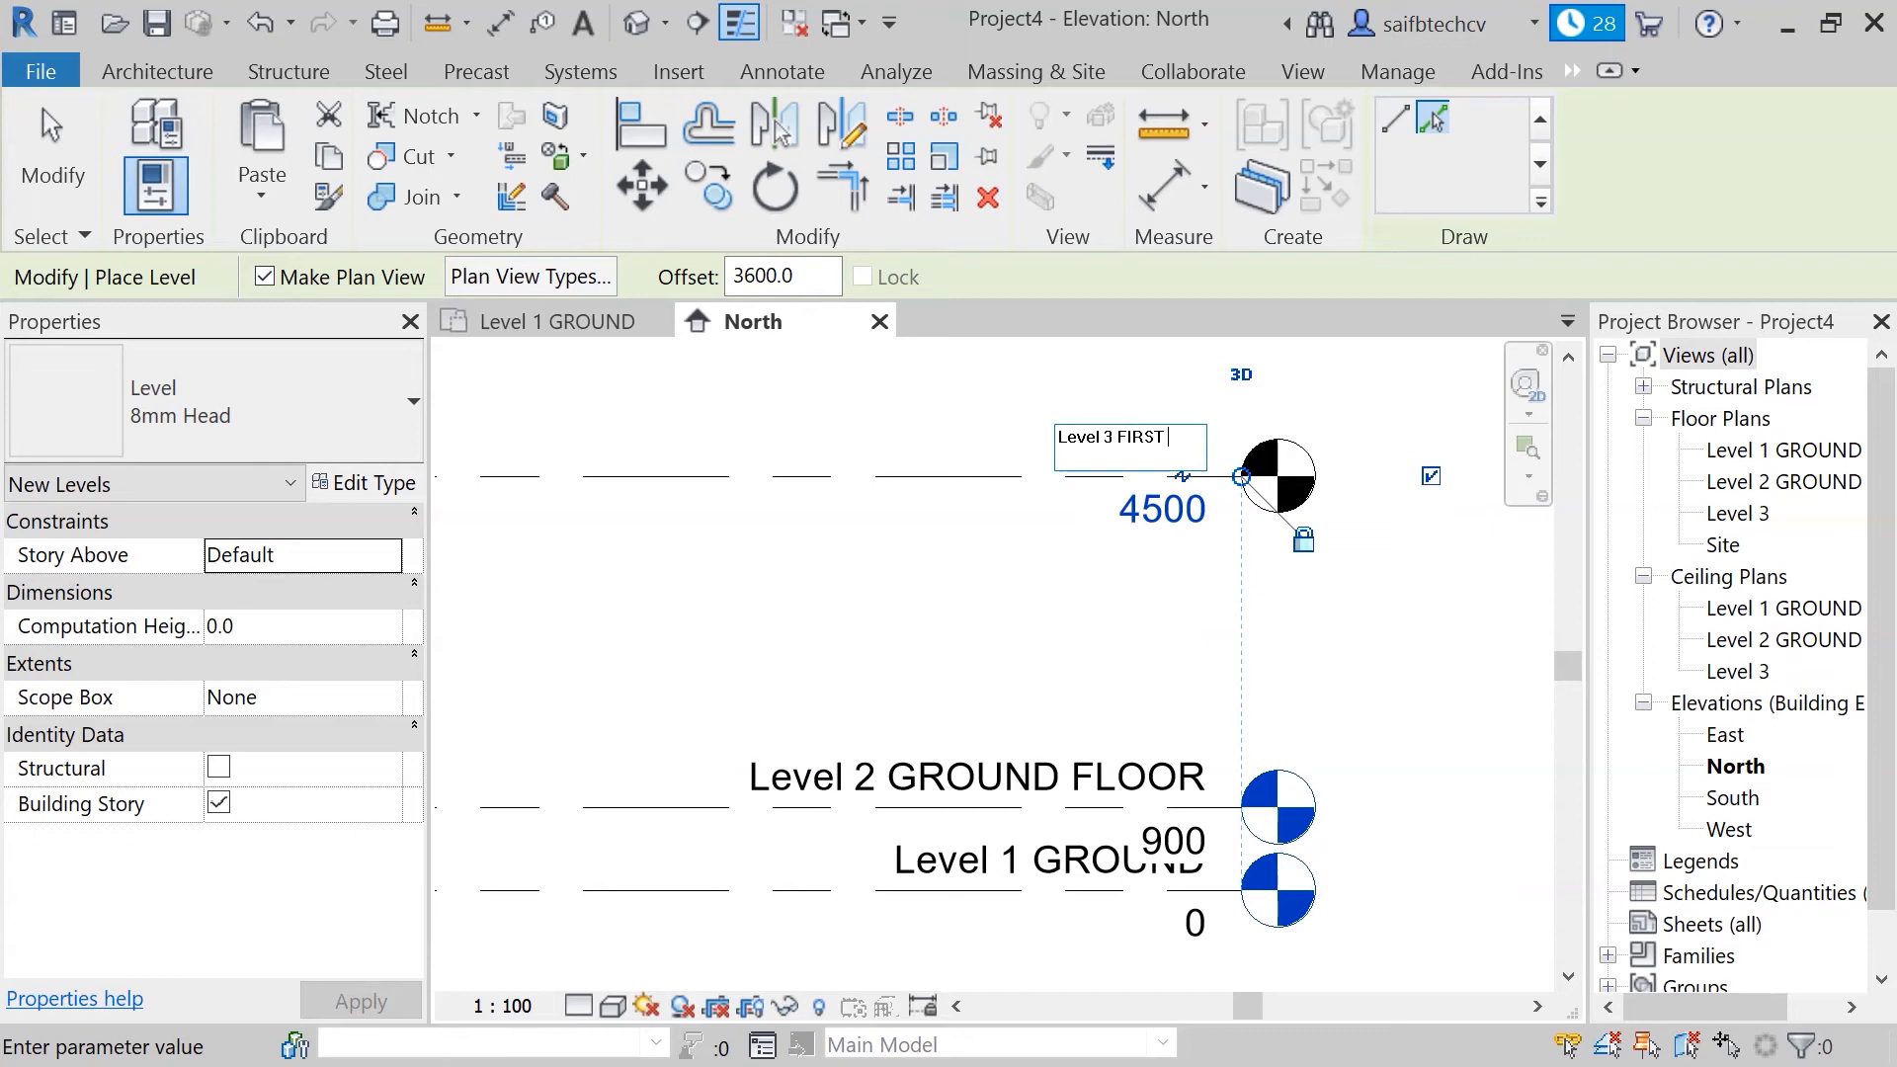
pyautogui.write('FIRST FLOOR')
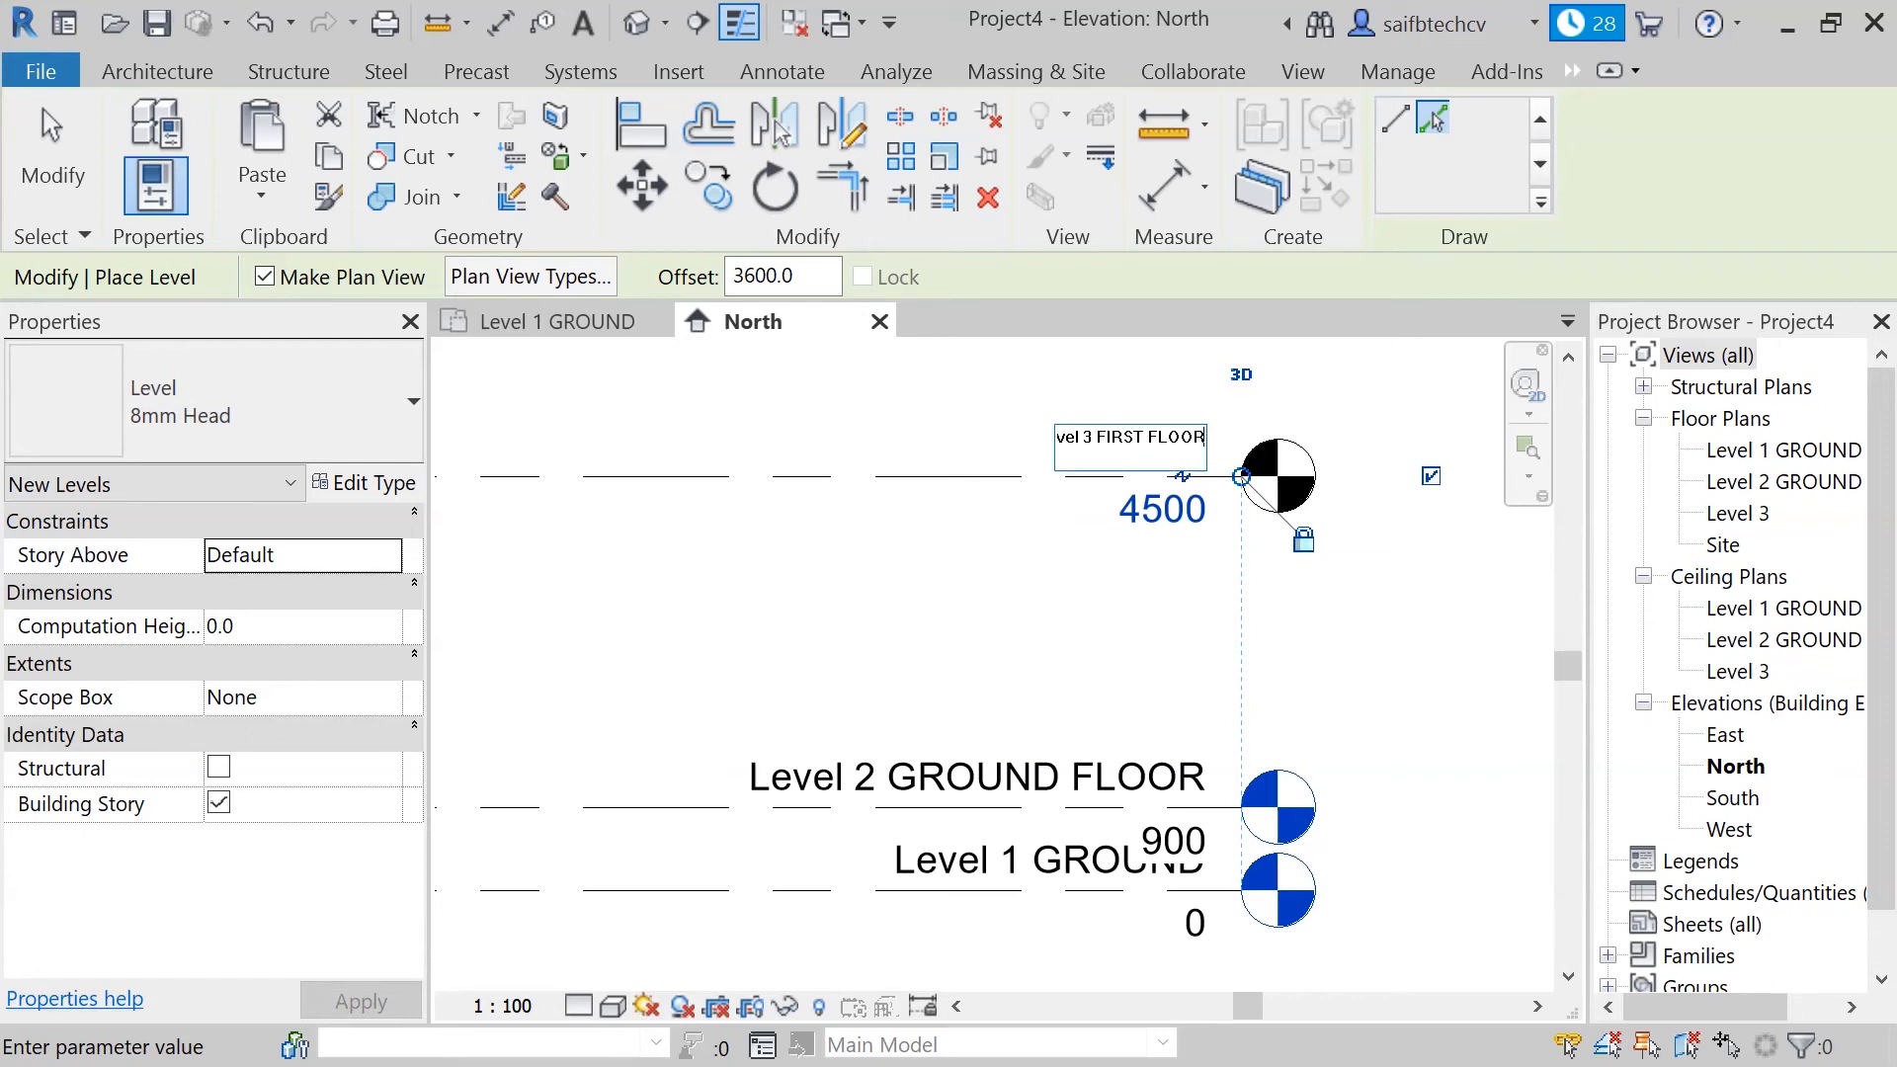
pyautogui.click(1393, 676)
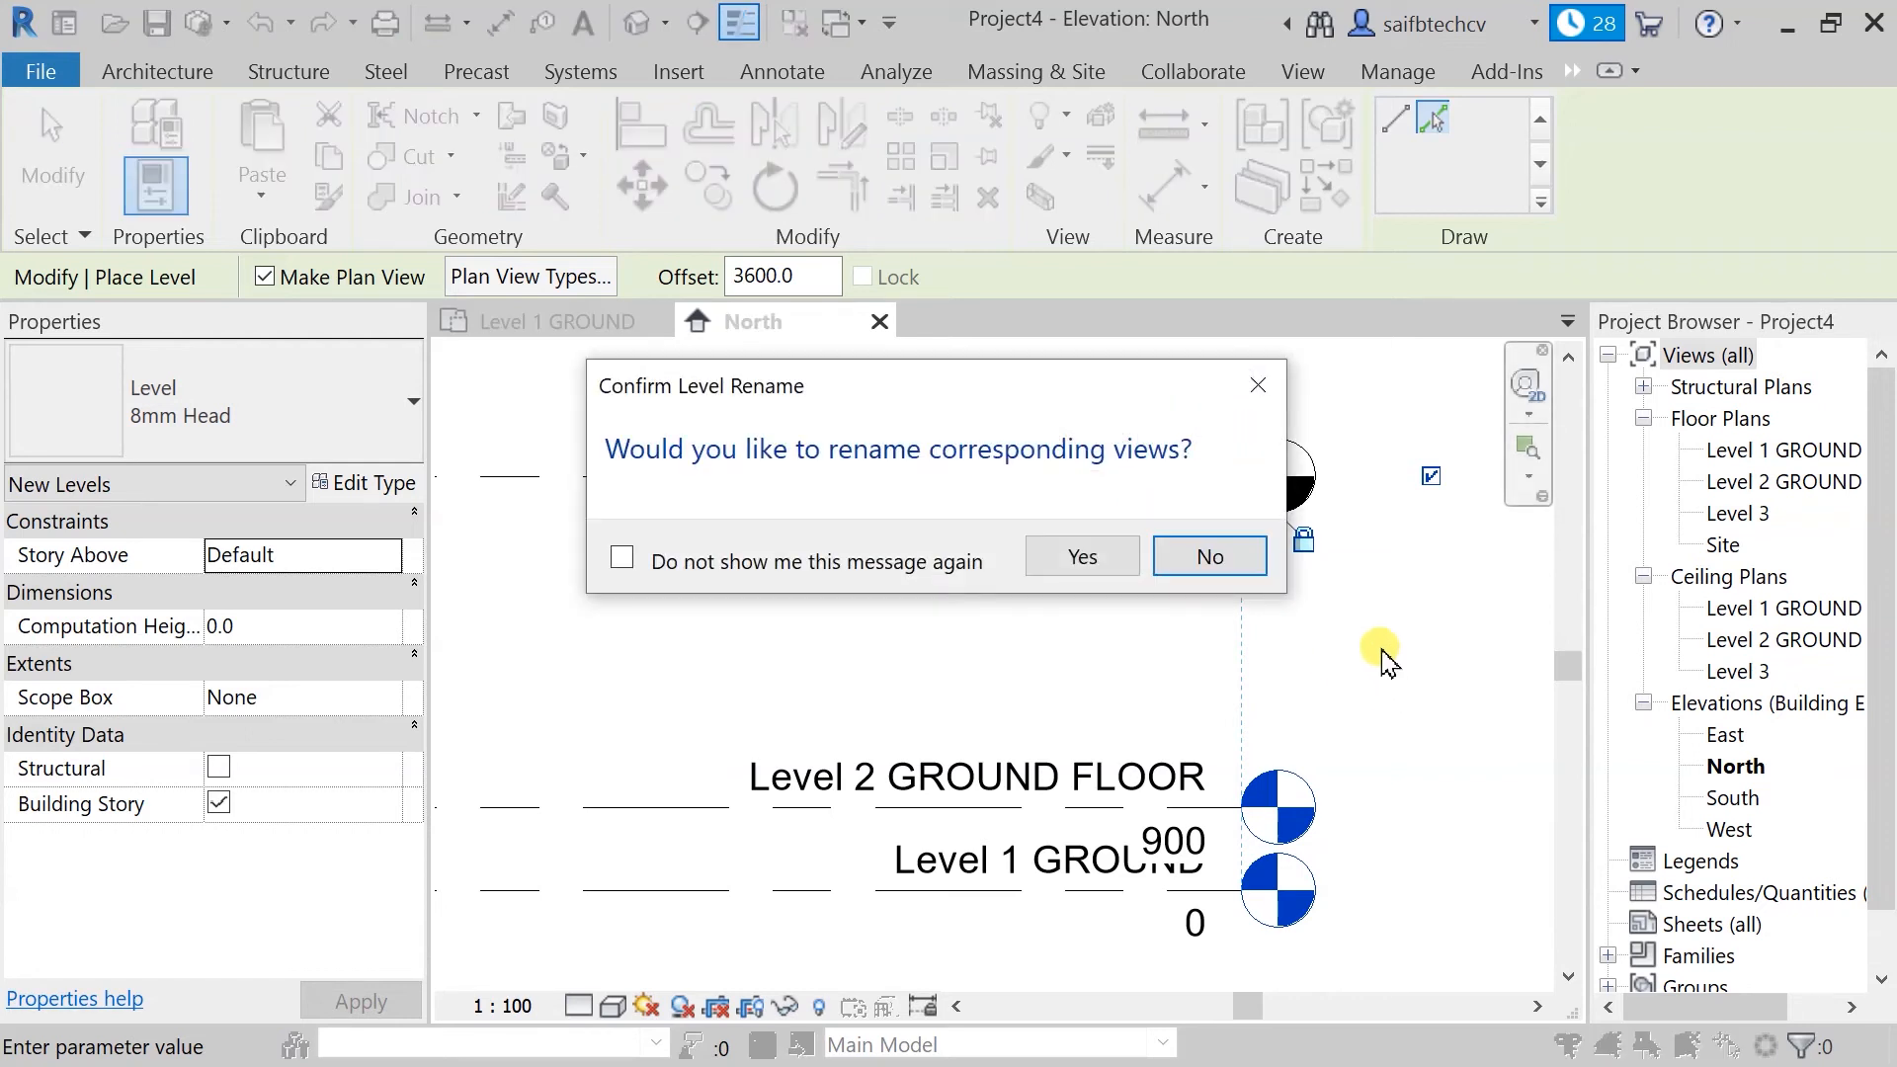
pyautogui.click(1078, 553)
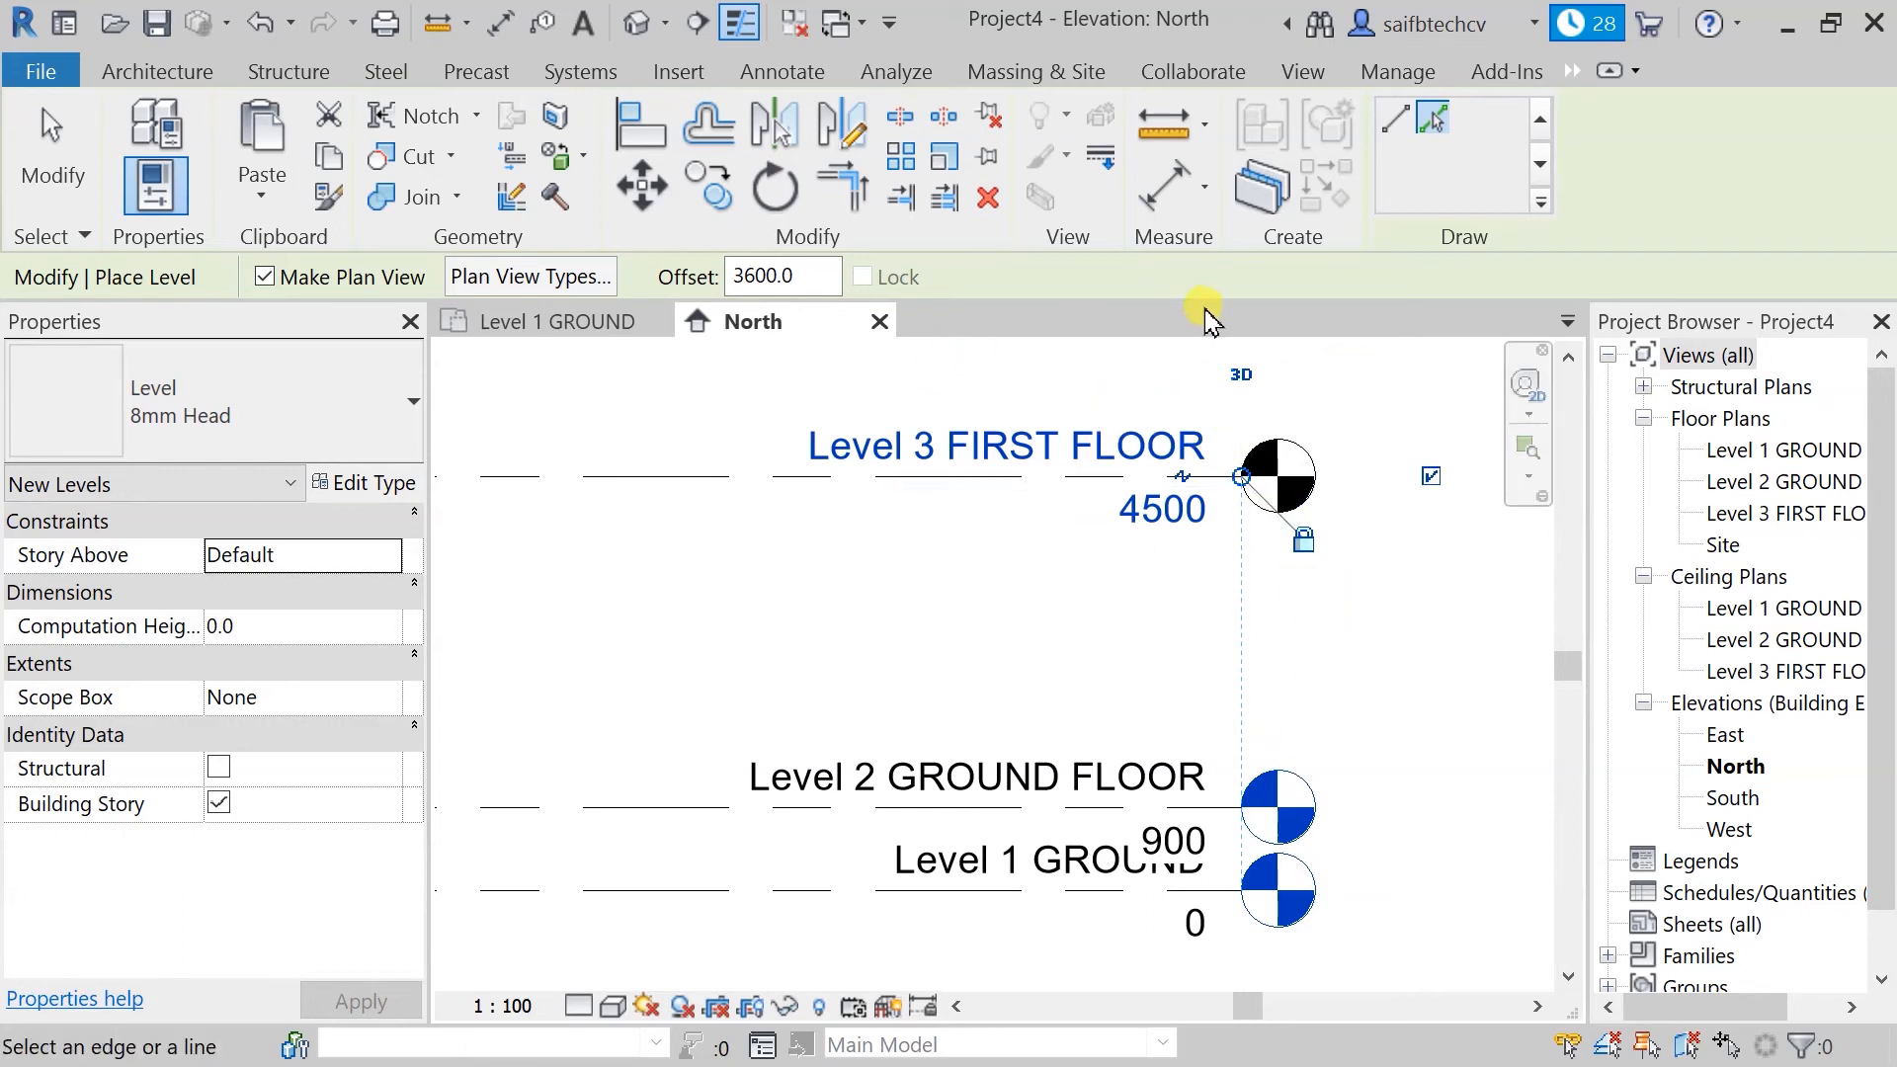
pyautogui.press('Escape')
pyautogui.press('Escape')
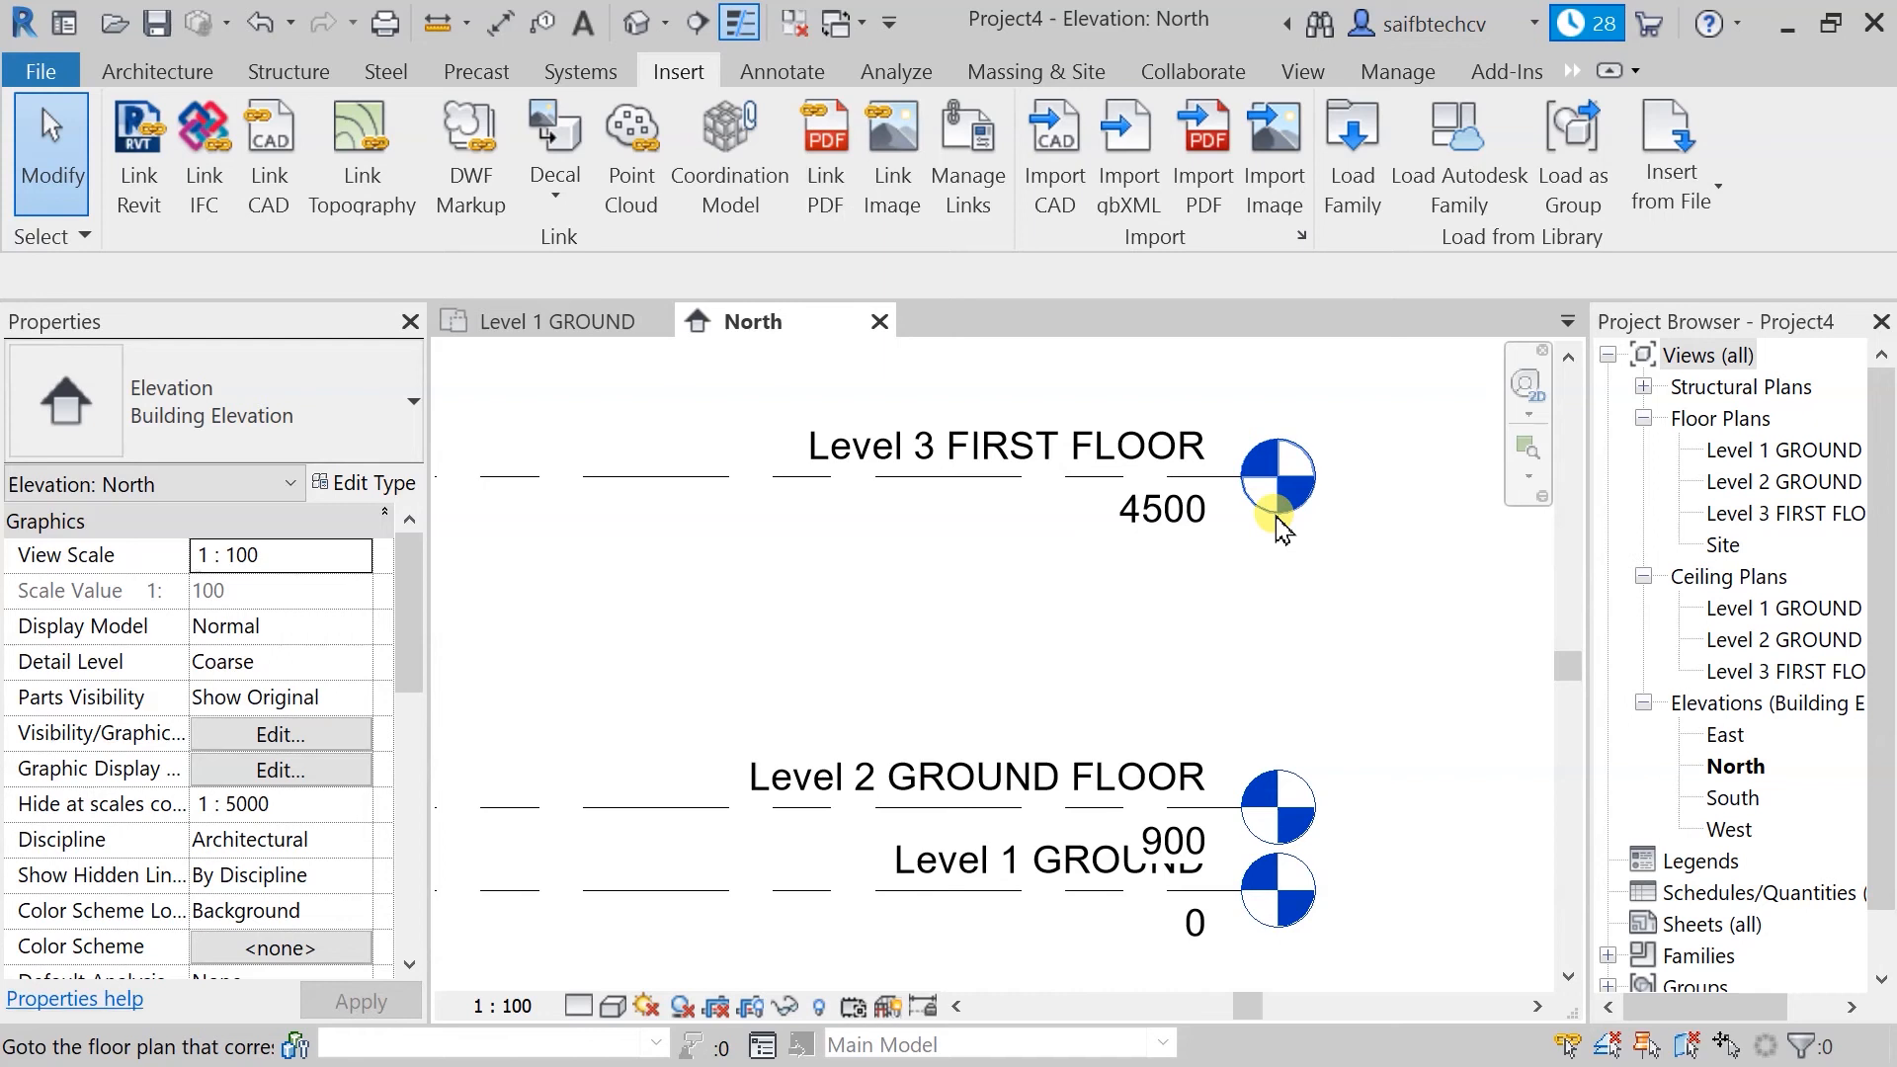
pyautogui.click(1035, 207)
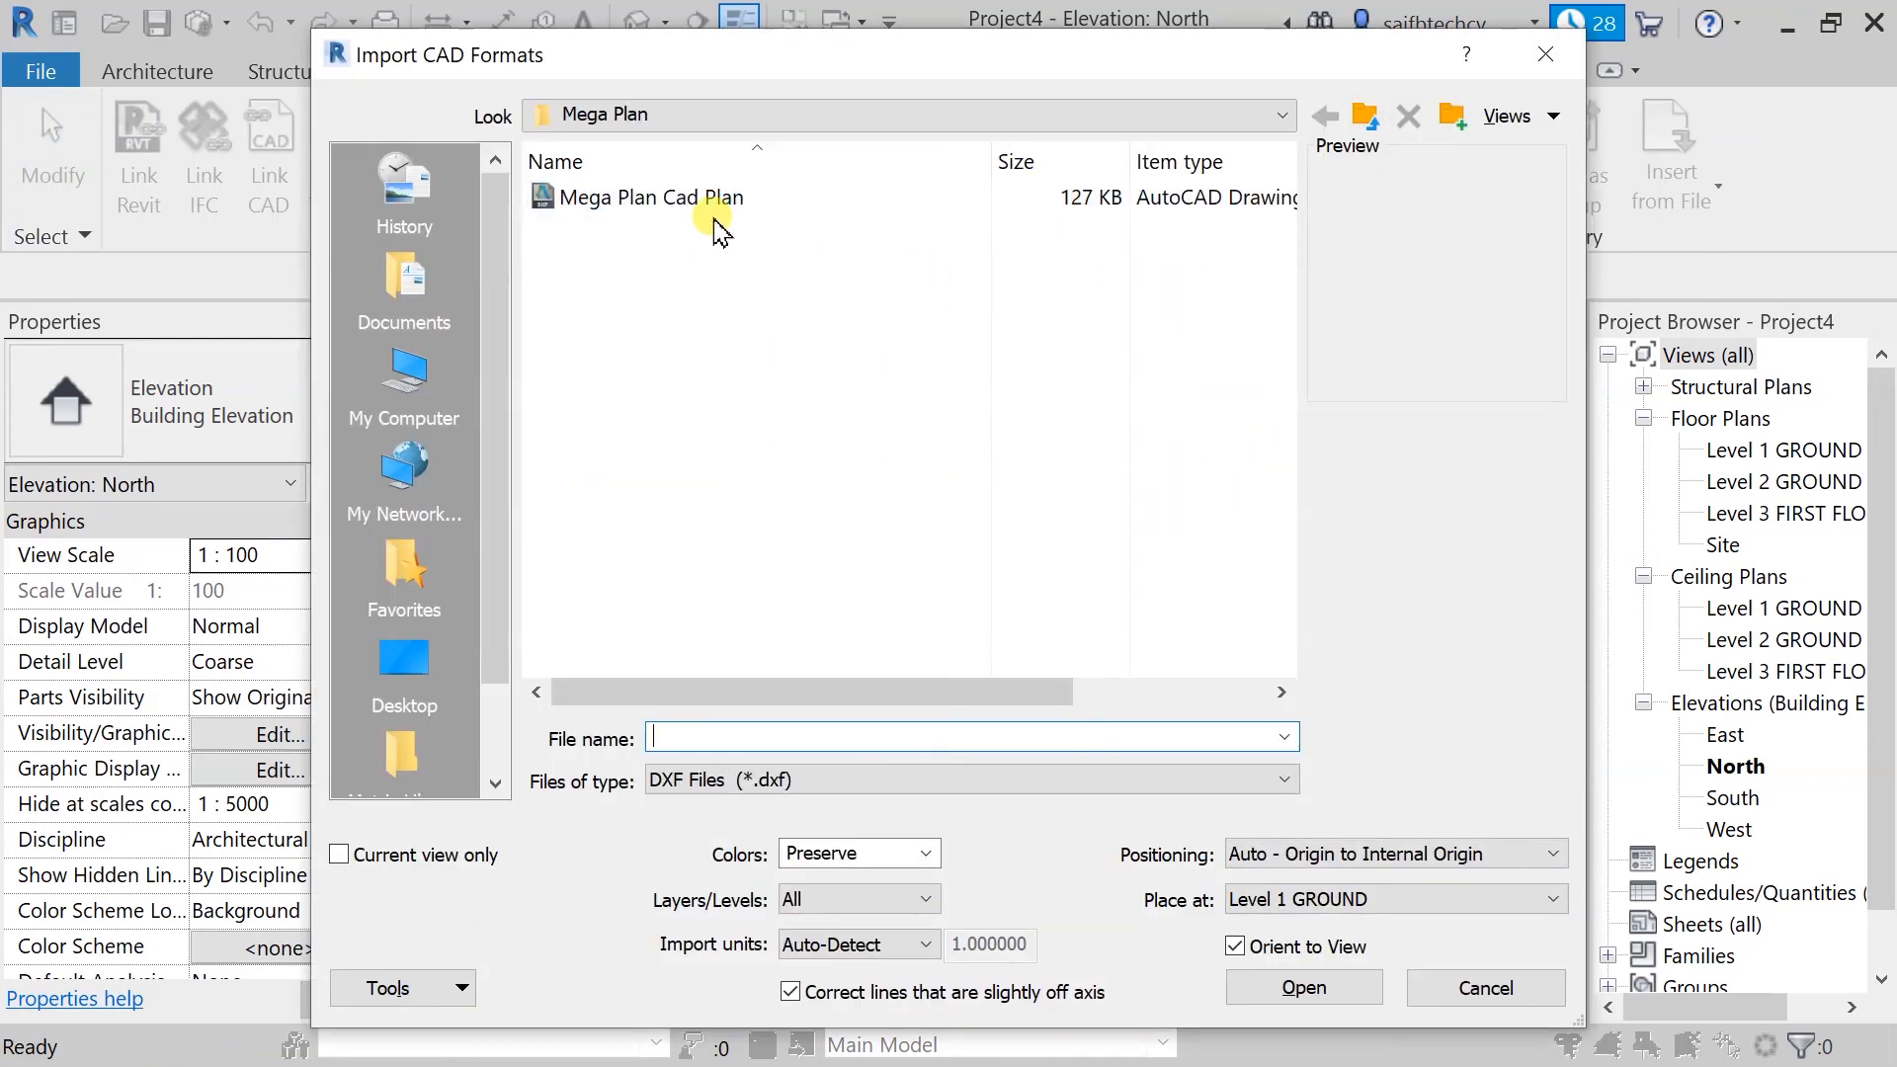
pyautogui.click(715, 212)
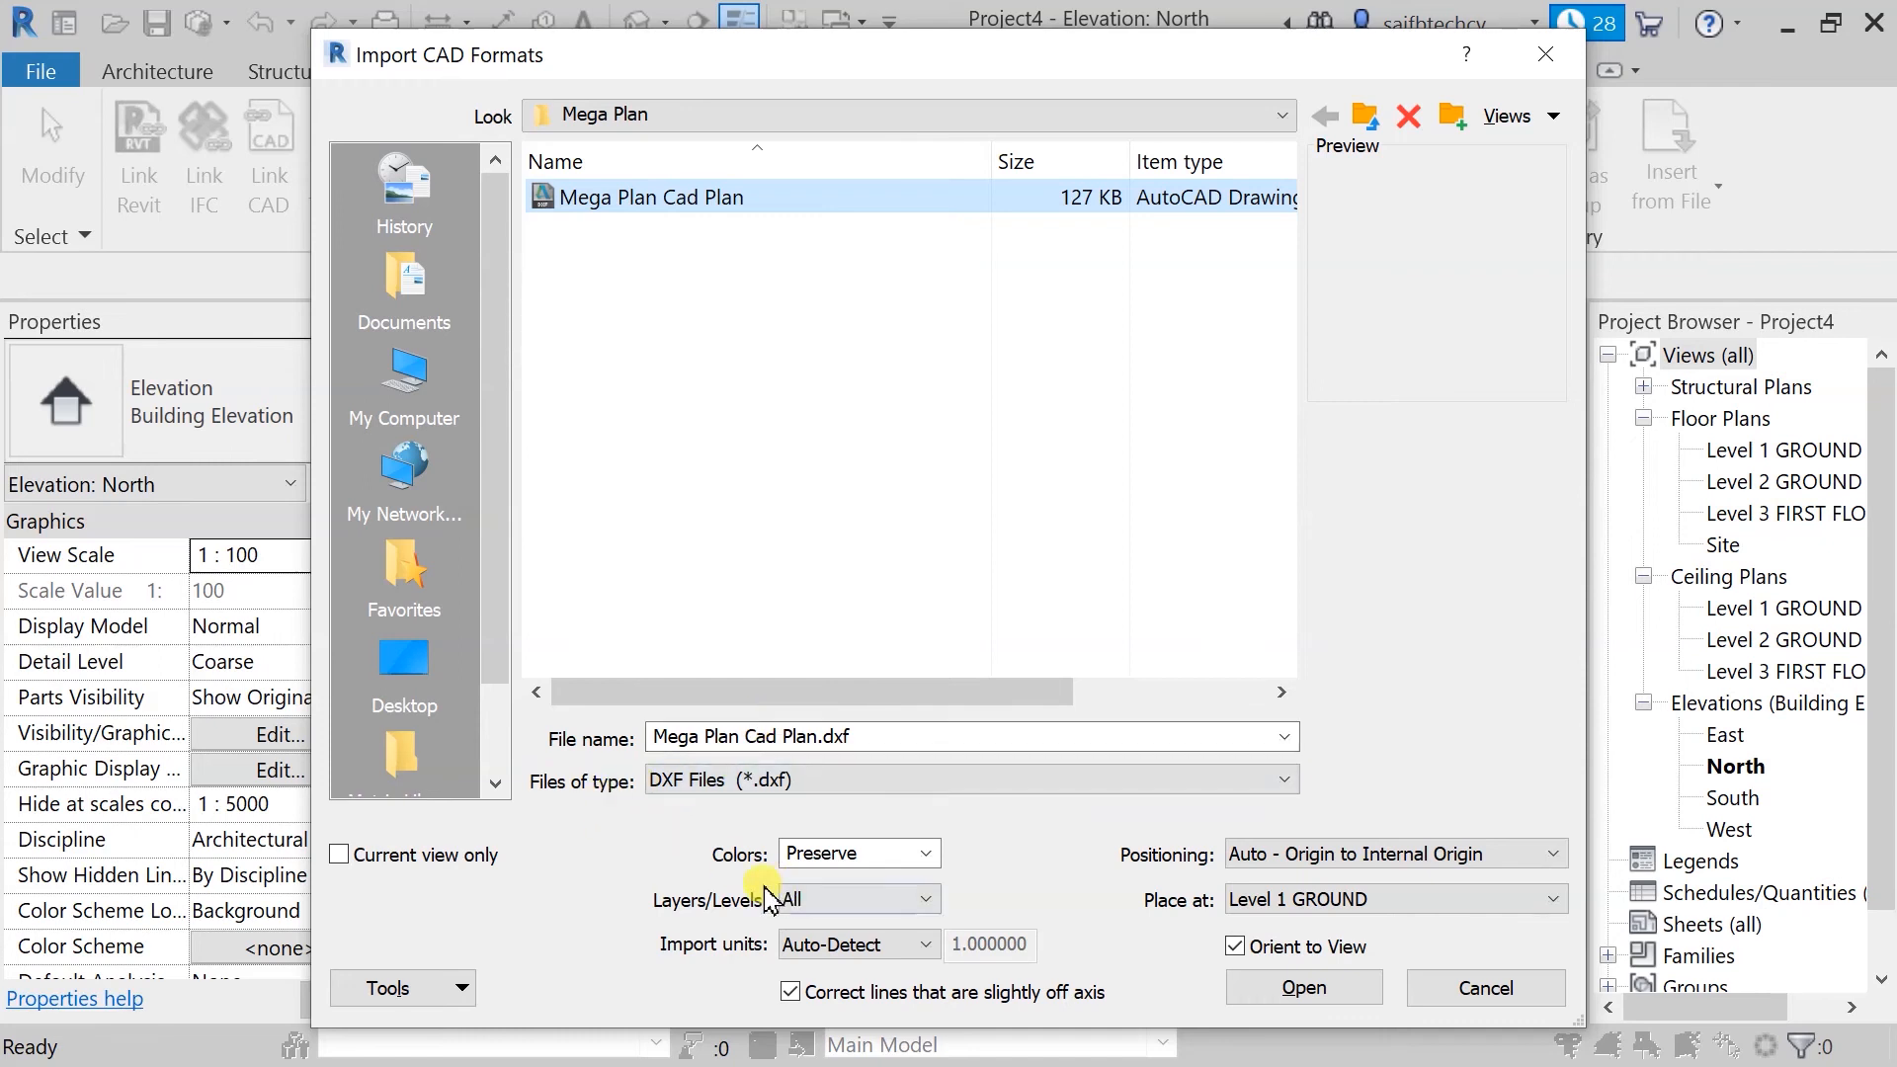
pyautogui.click(1380, 901)
pyautogui.click(1383, 917)
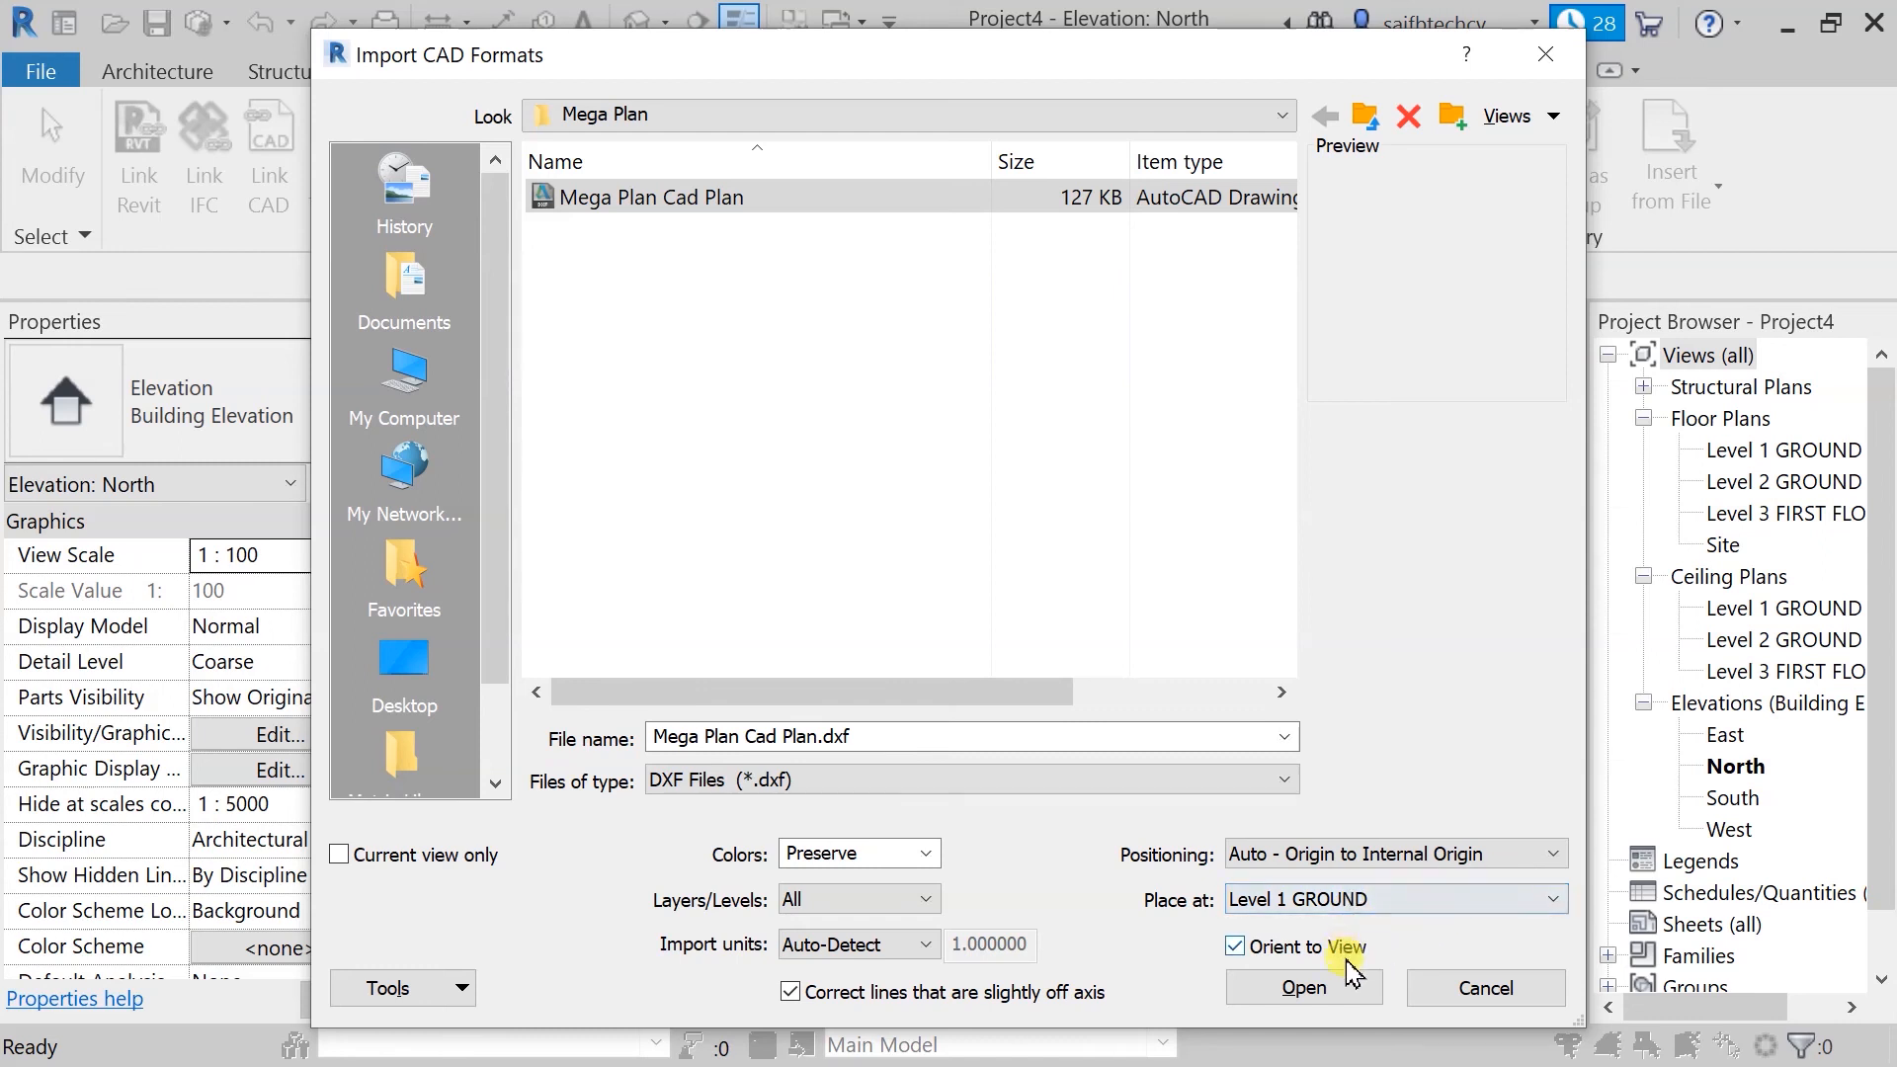
pyautogui.click(1513, 987)
# - Open the Level 2 GROUND FLOOR floor plan and close the Level 1 GROUND and North views
pyautogui.moveTo(1335, 640); pyautogui.dragTo(1252, 618, button='middle')
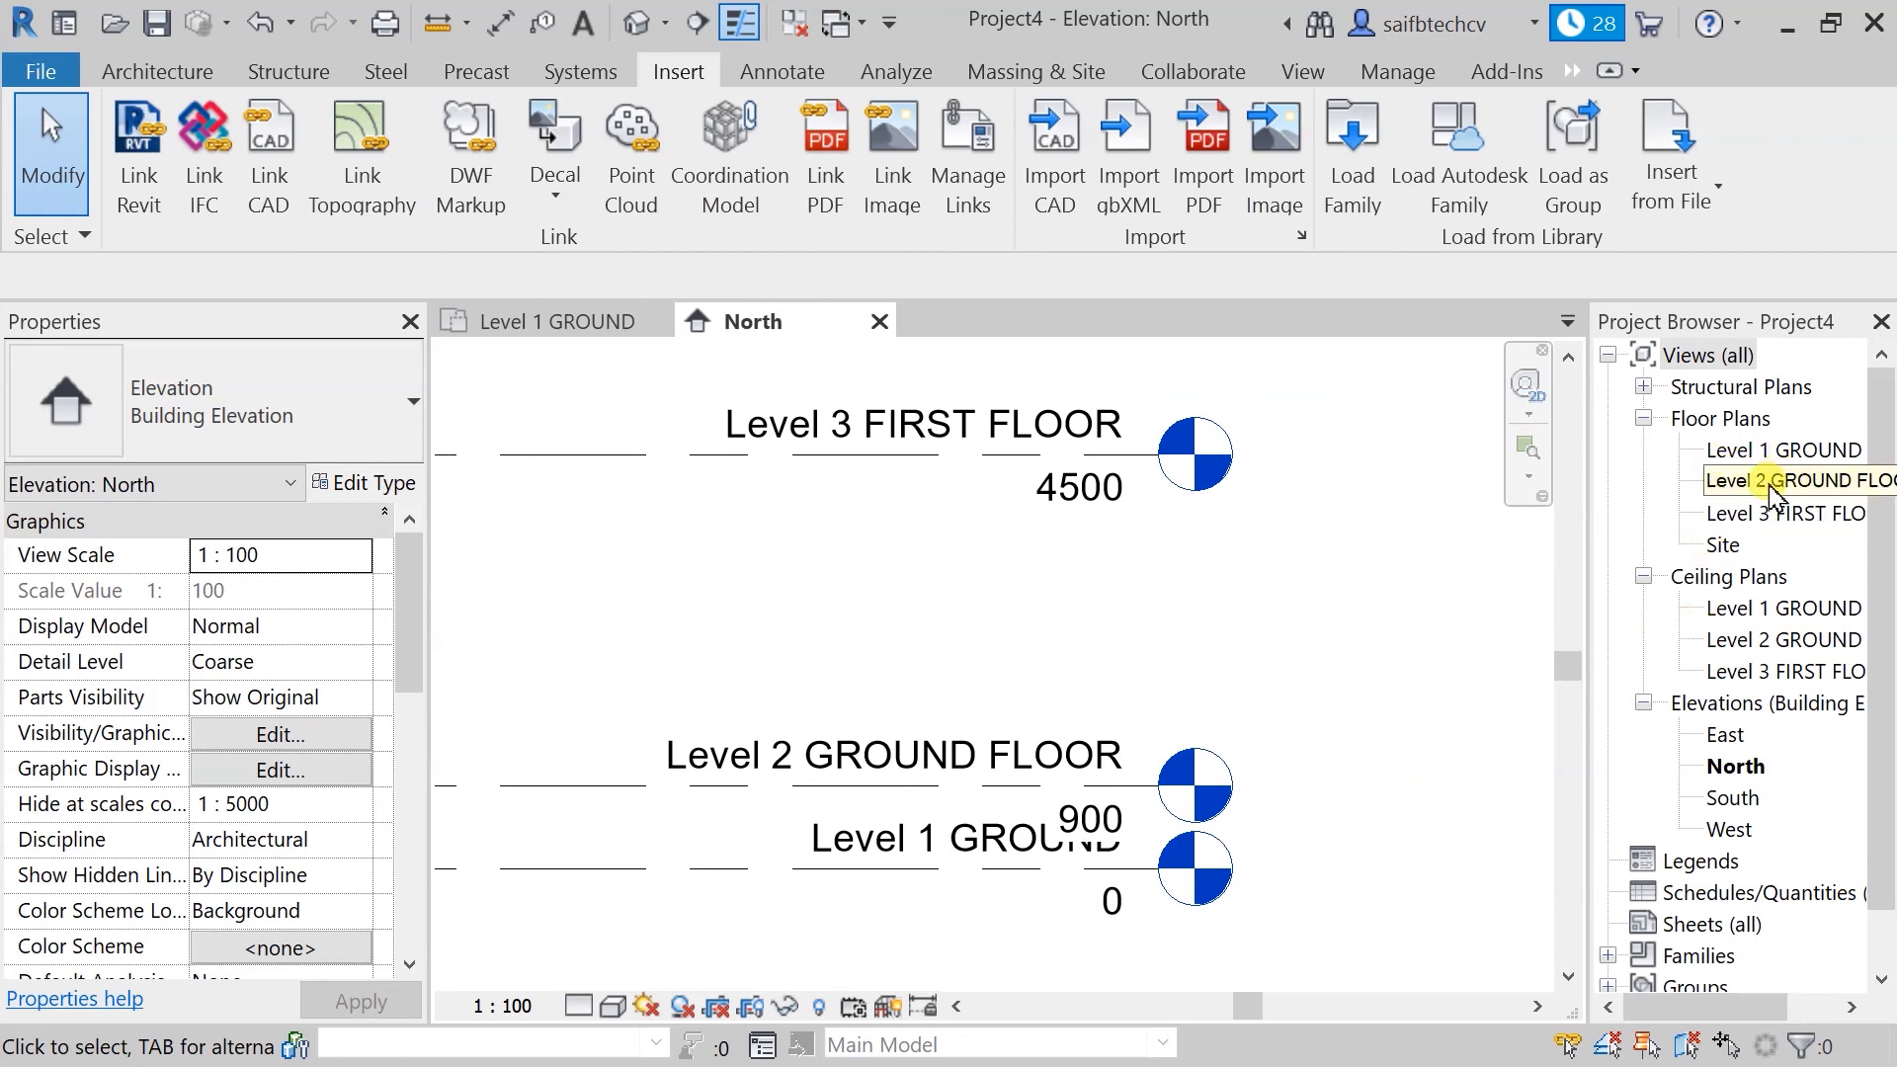
pyautogui.click(576, 340)
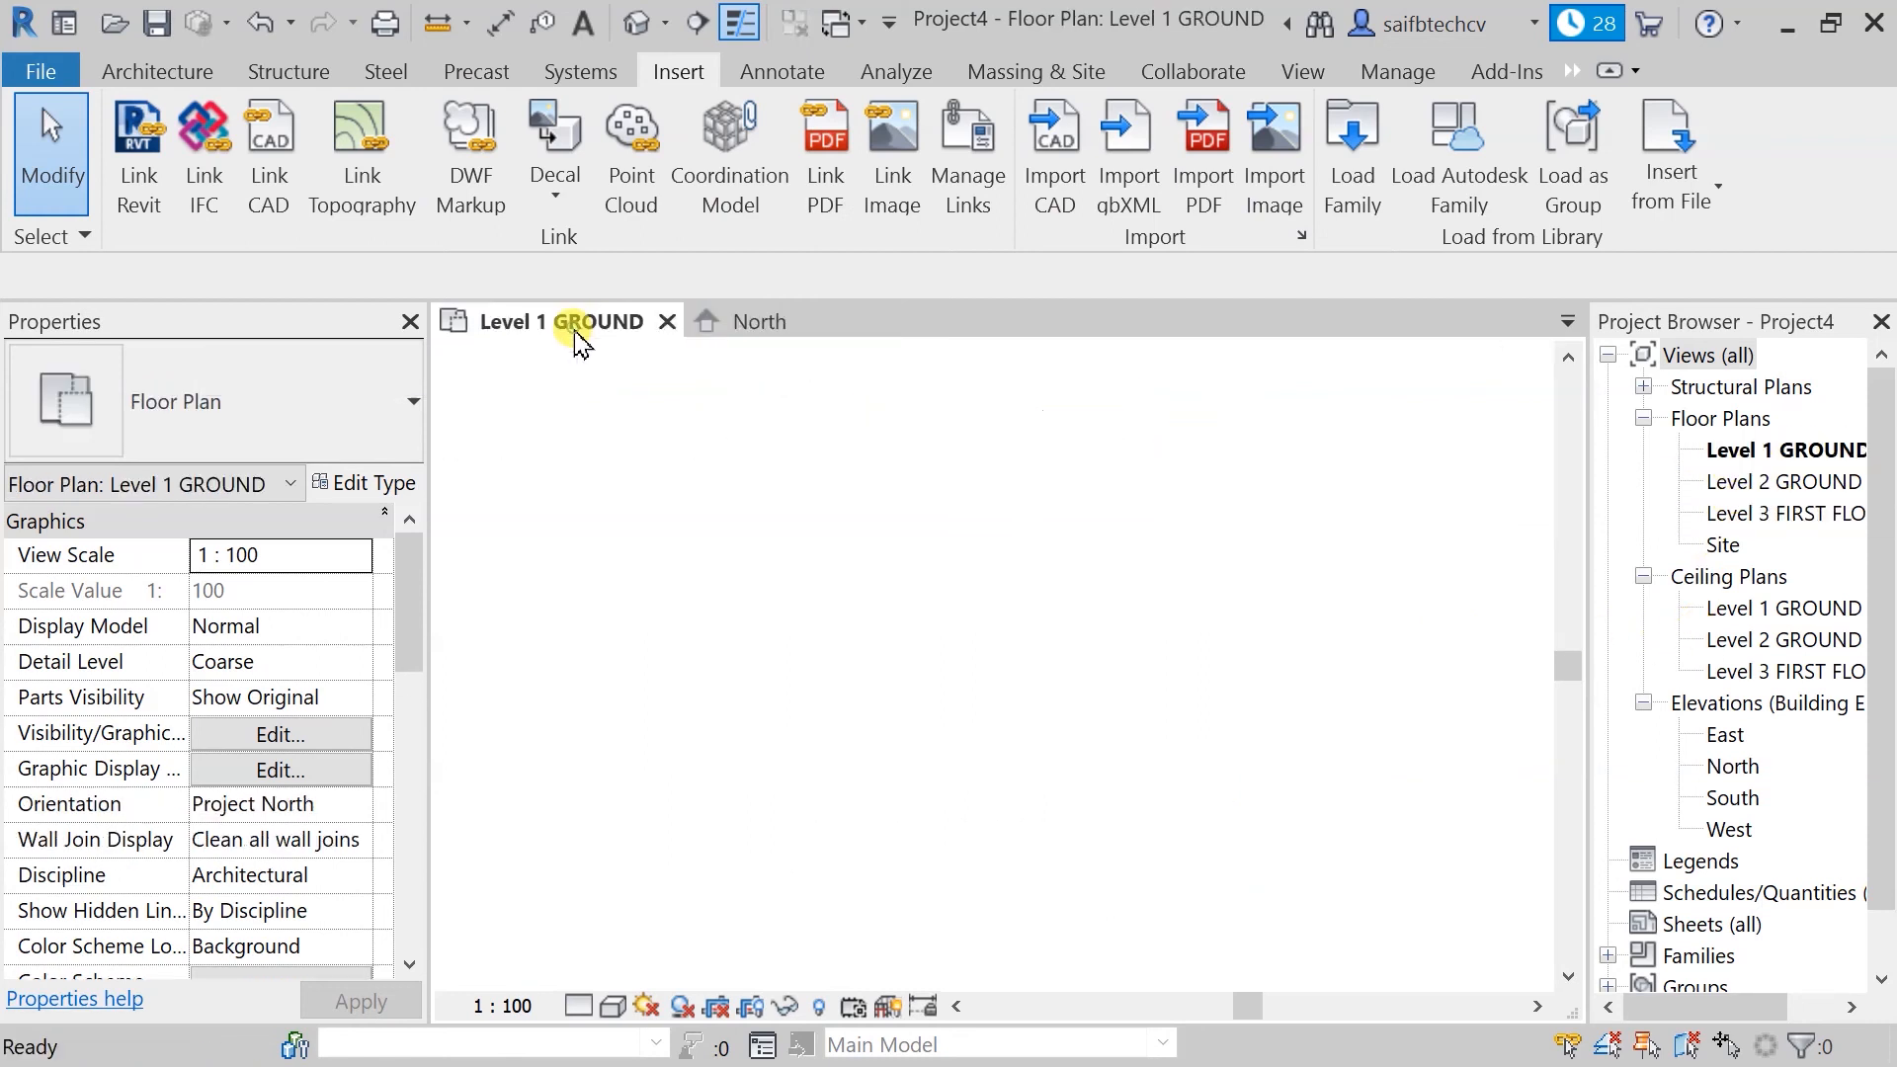
pyautogui.doubleClick(1745, 482)
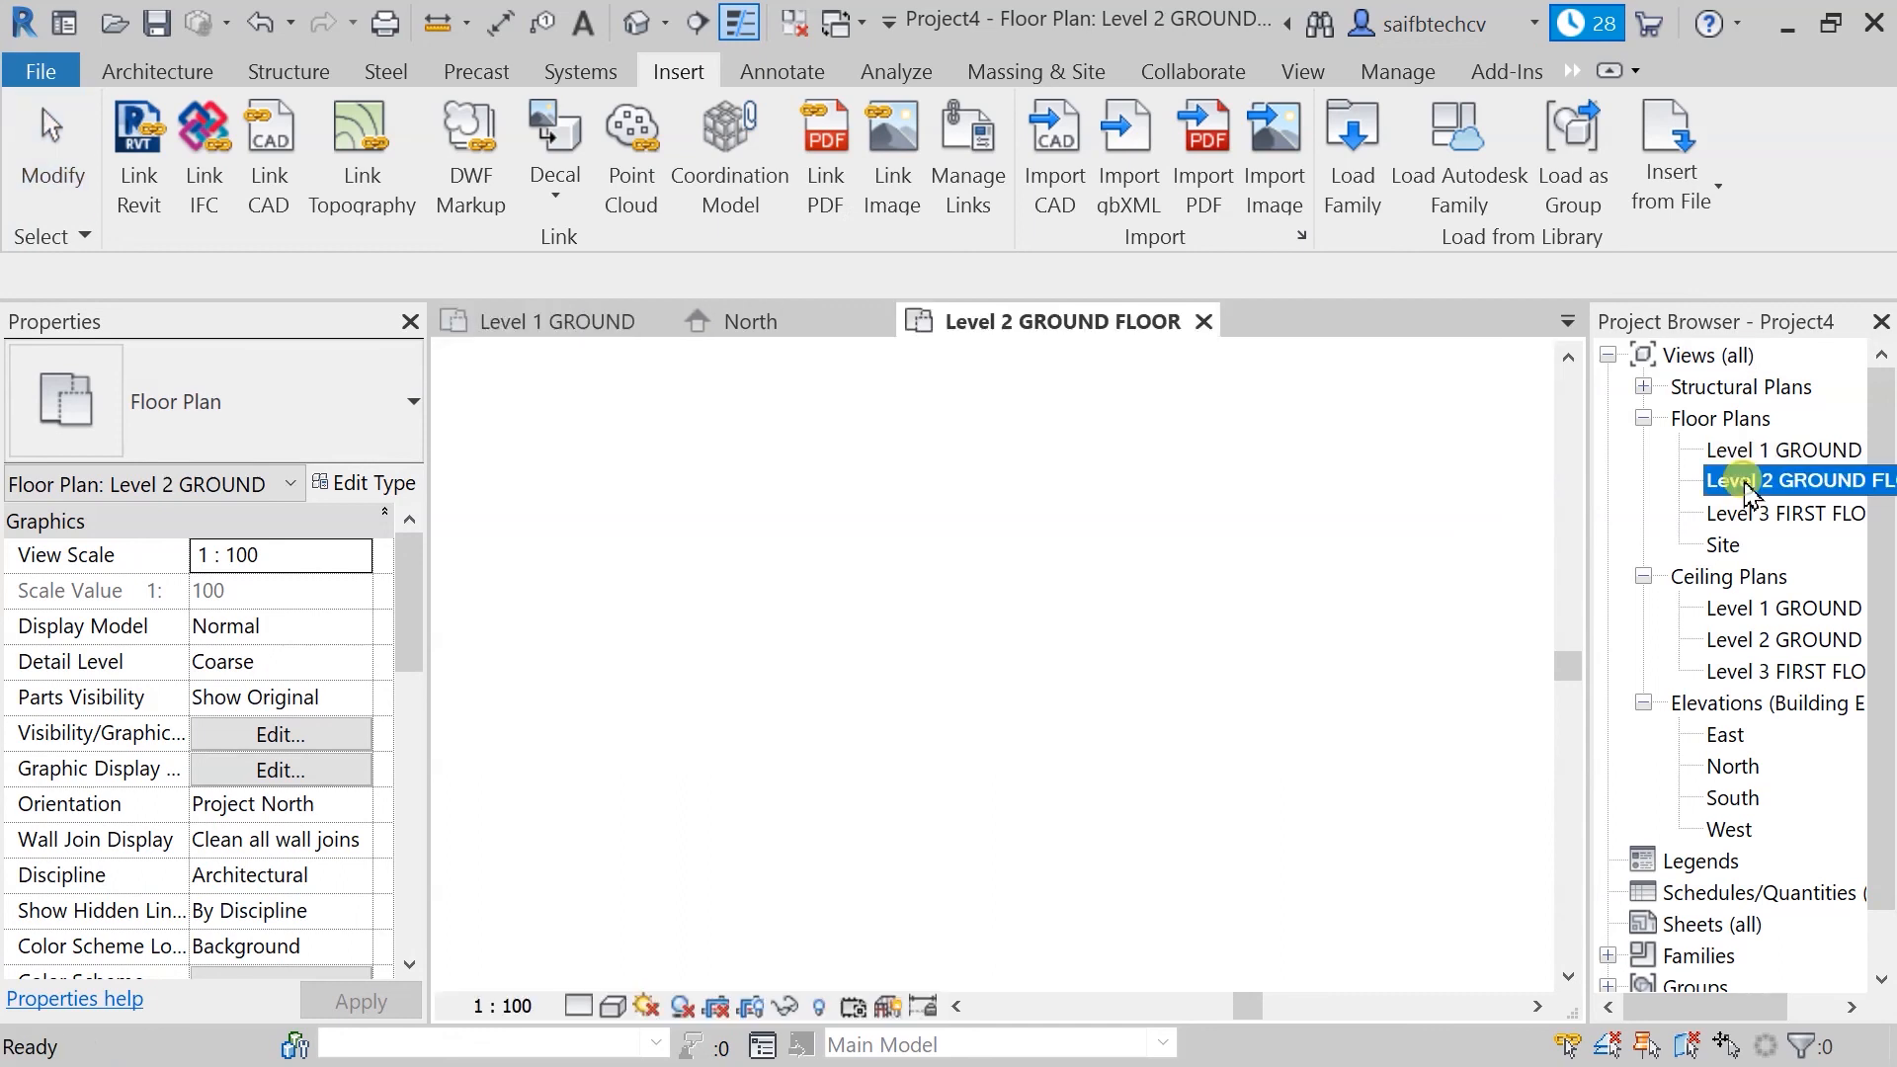
pyautogui.click(657, 324)
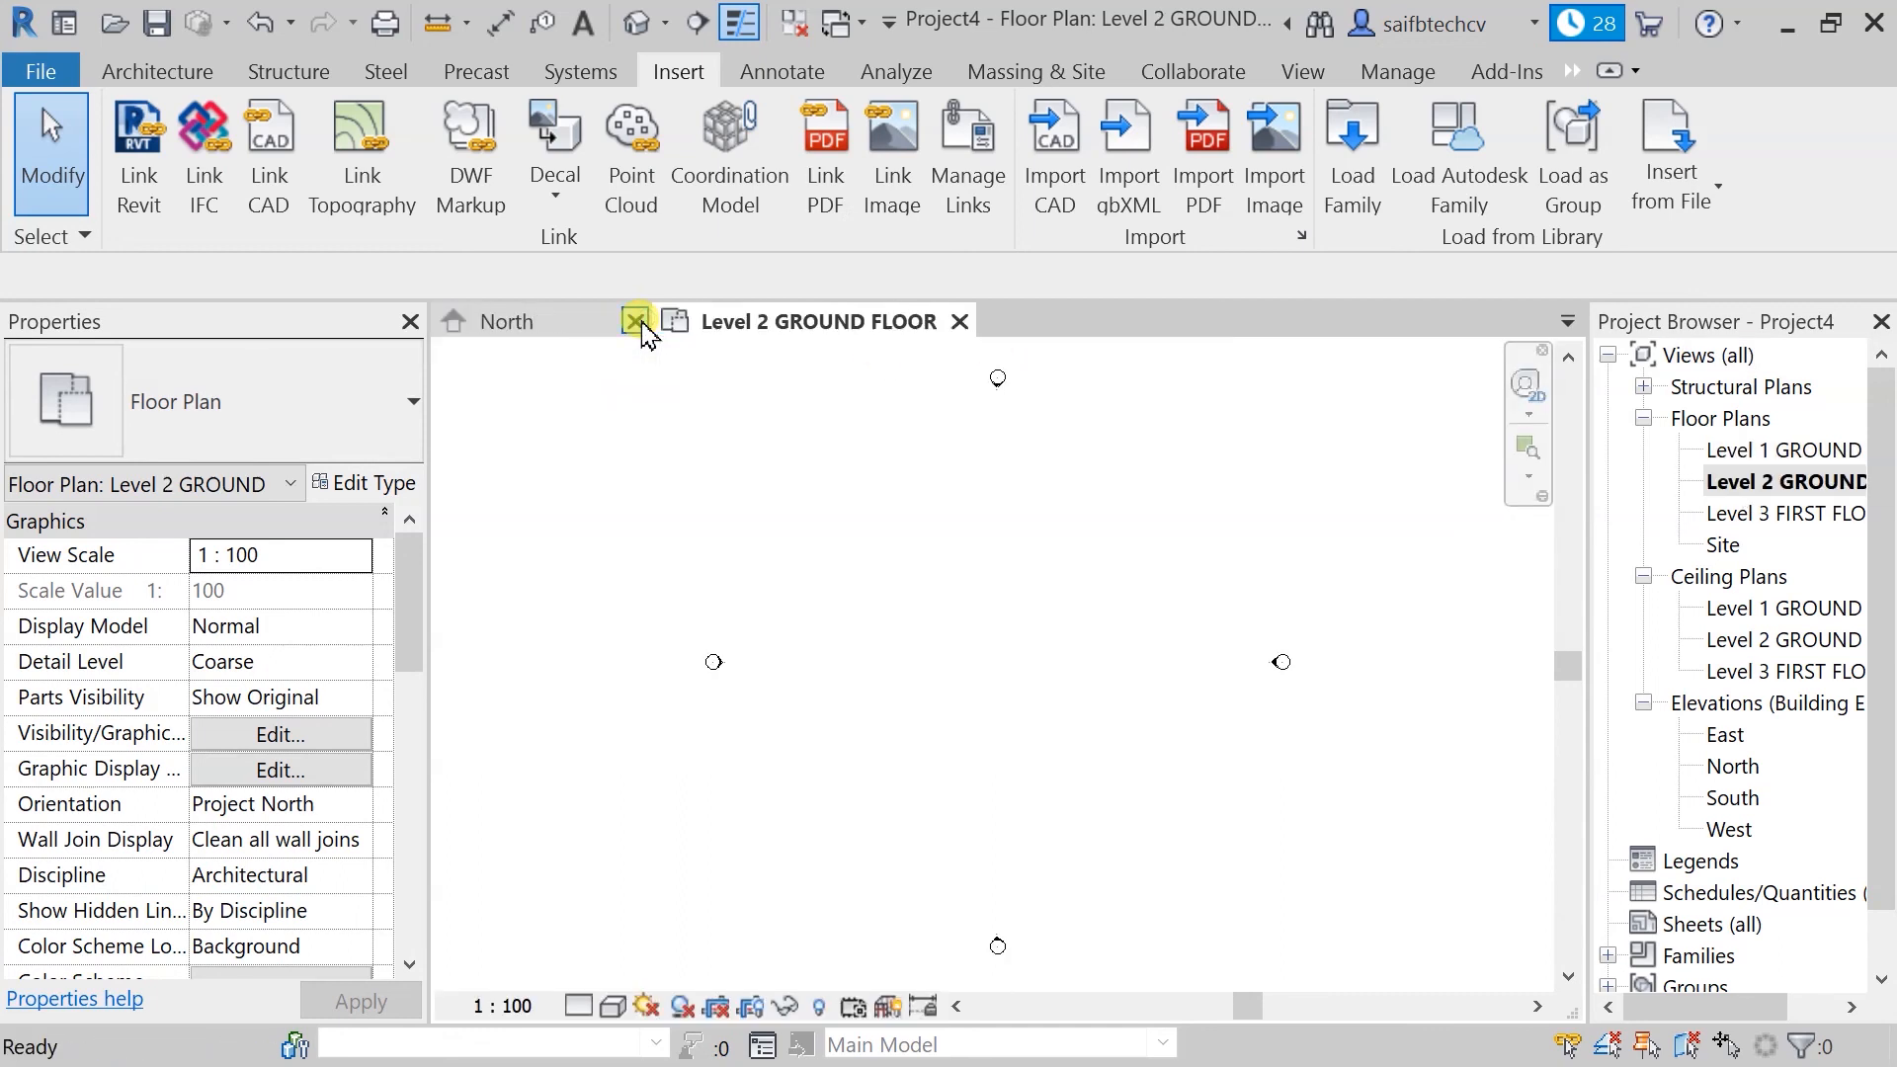
pyautogui.click(638, 323)
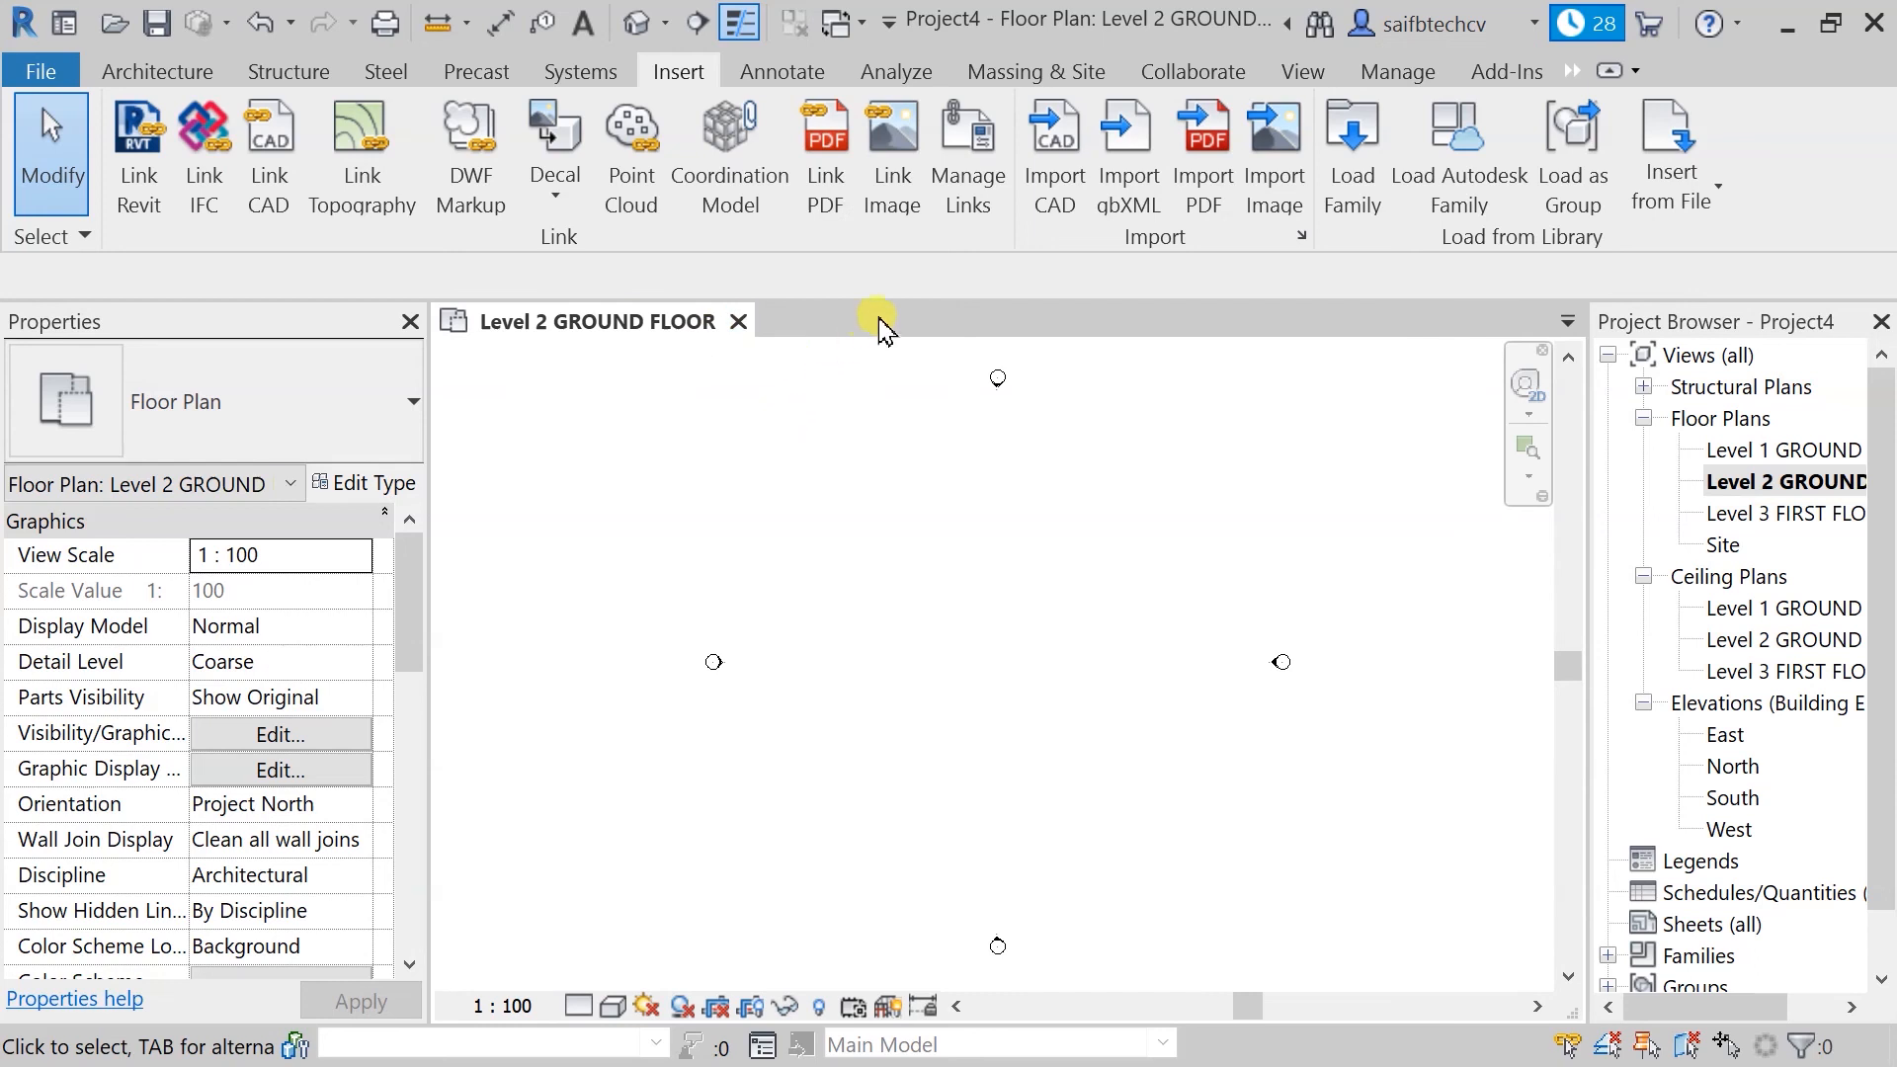
# - Import the CAD drawing "Mega Plan Cad Plan.dxf" into the floor plan, placed at Level 2 GROUND FLOOR
pyautogui.click(1082, 161)
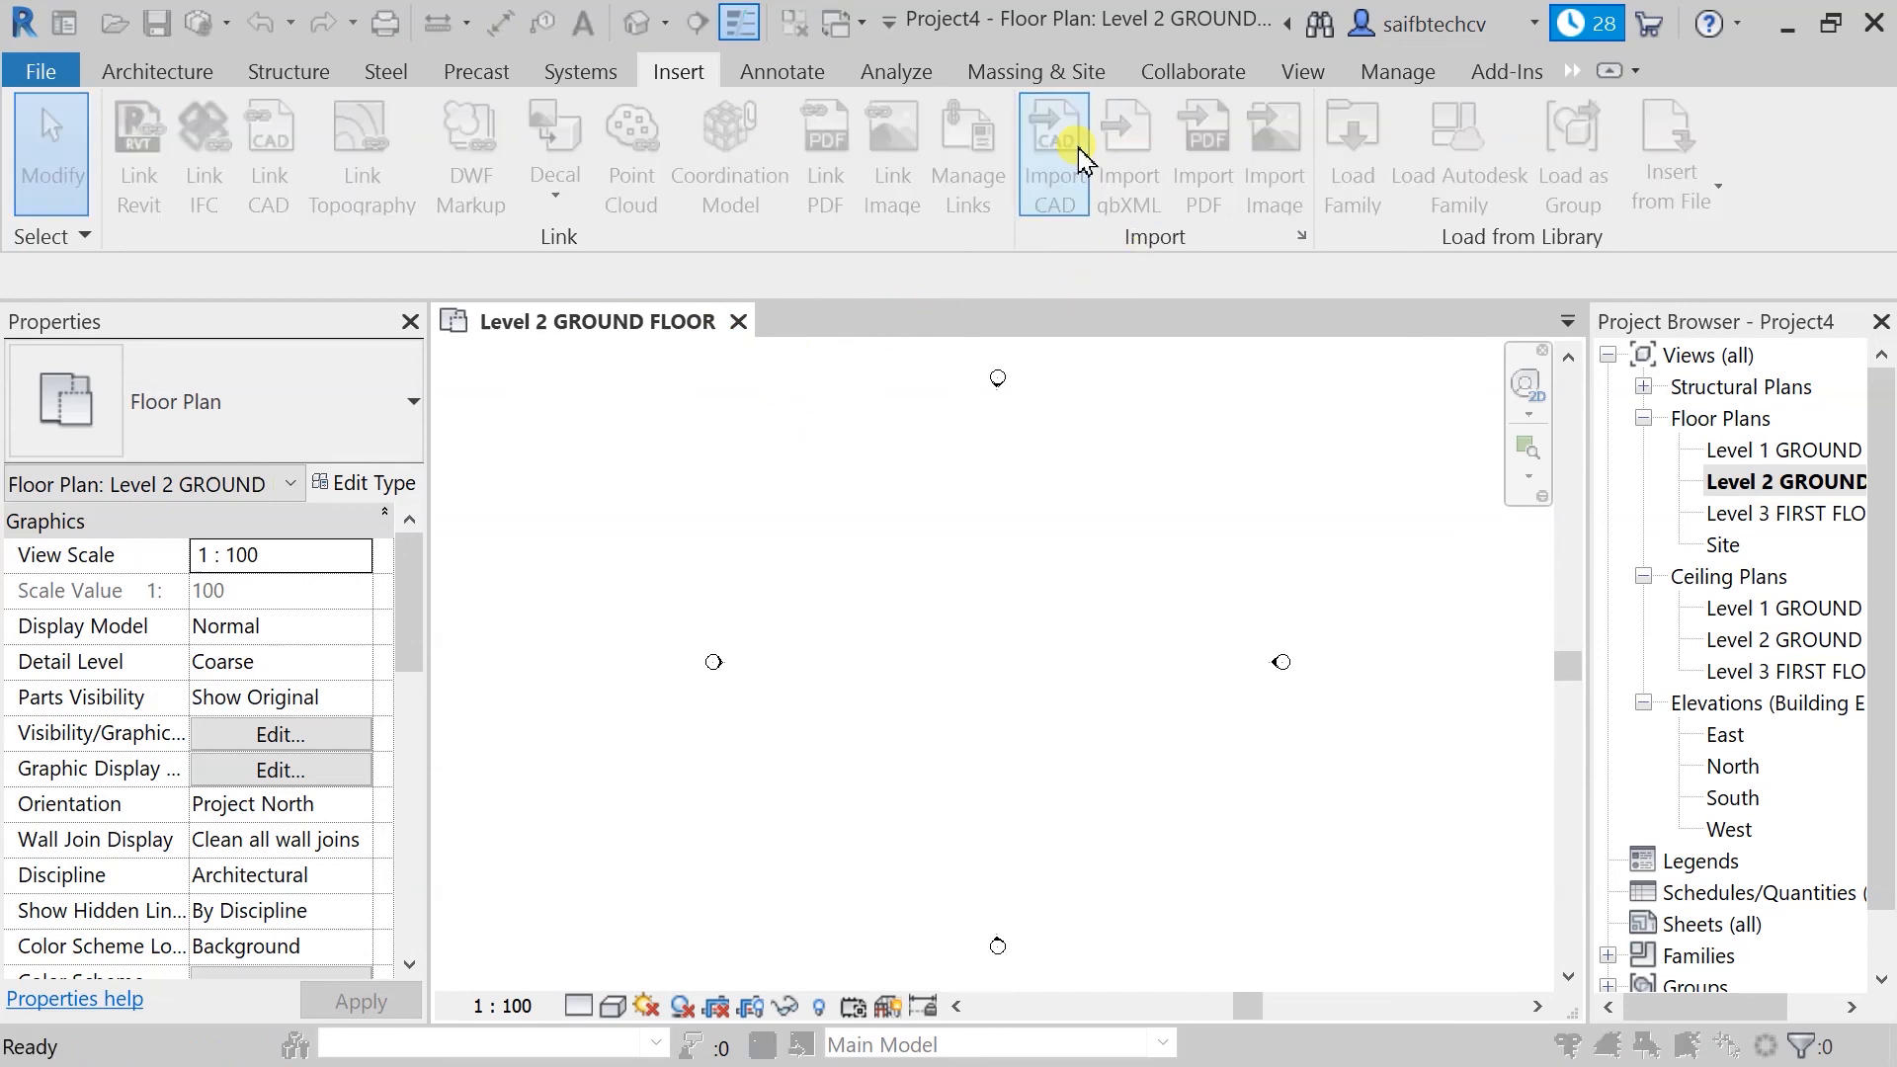
pyautogui.click(691, 197)
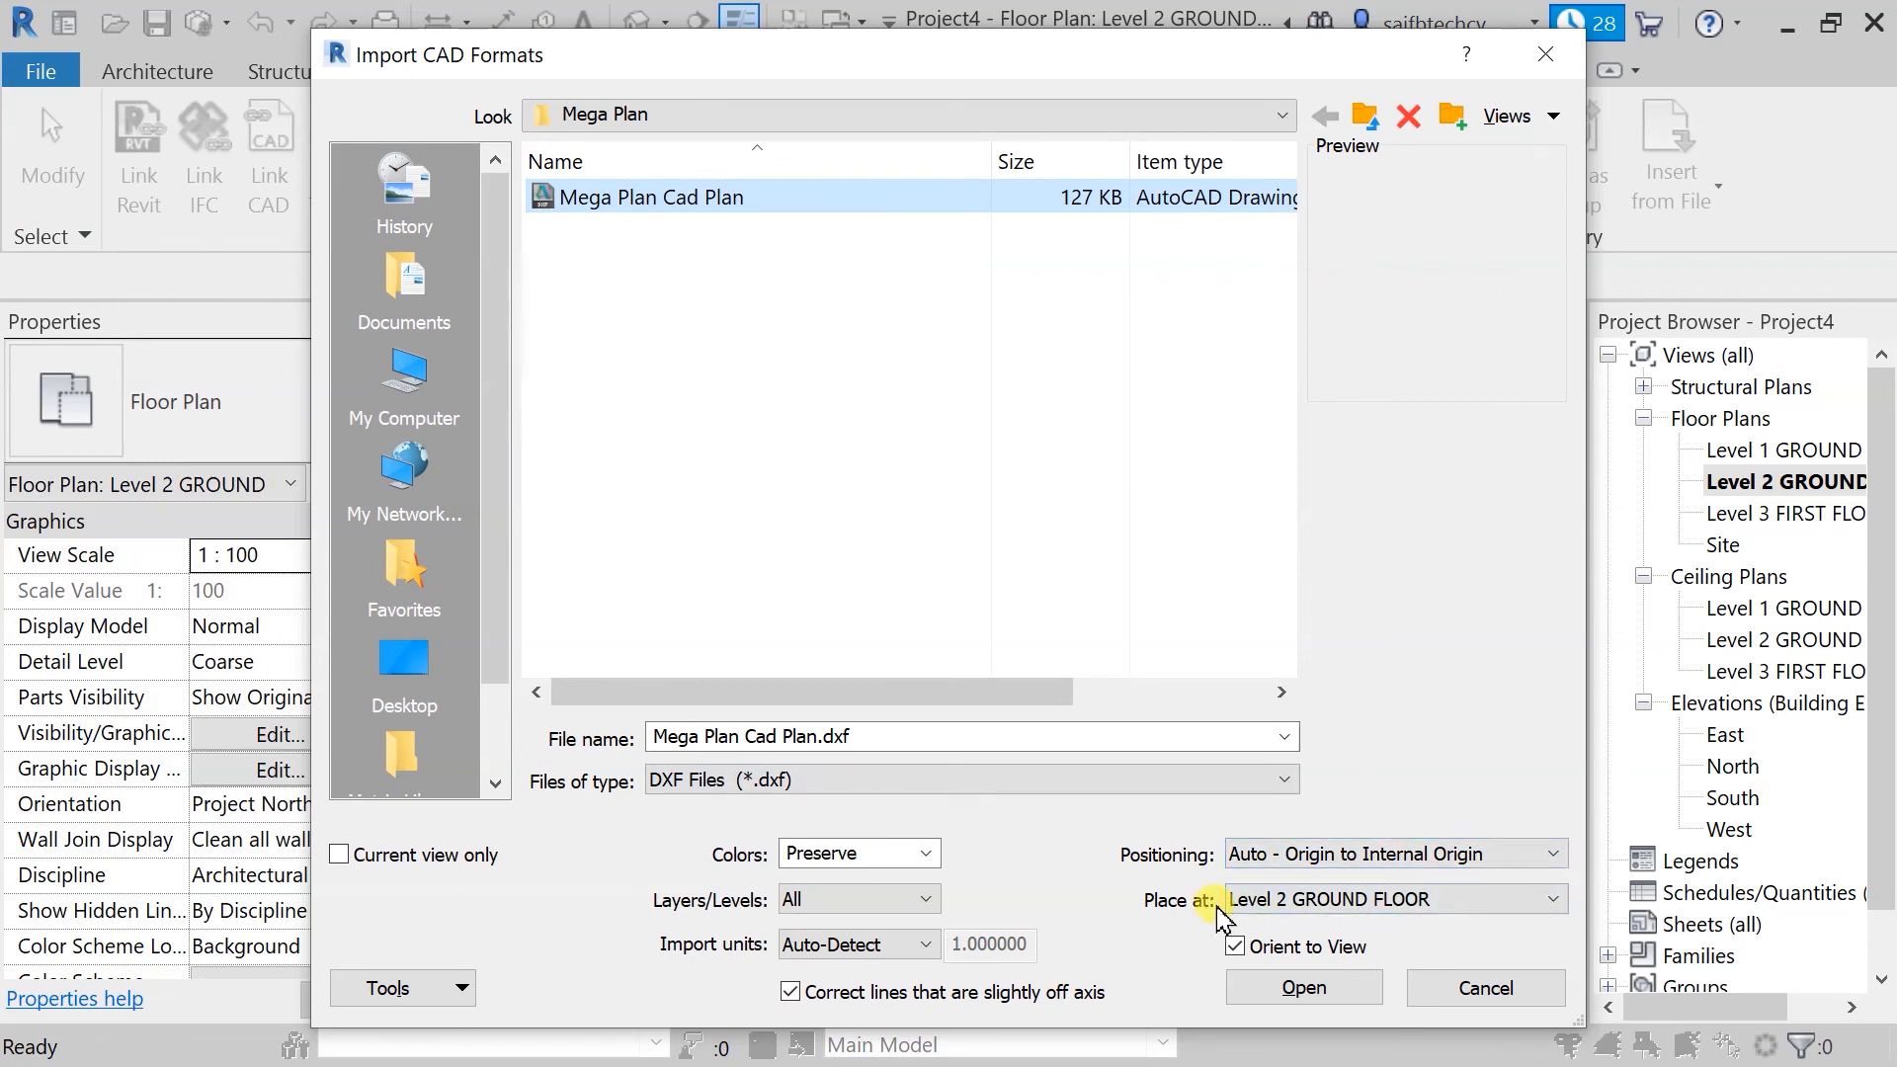
pyautogui.click(1433, 897)
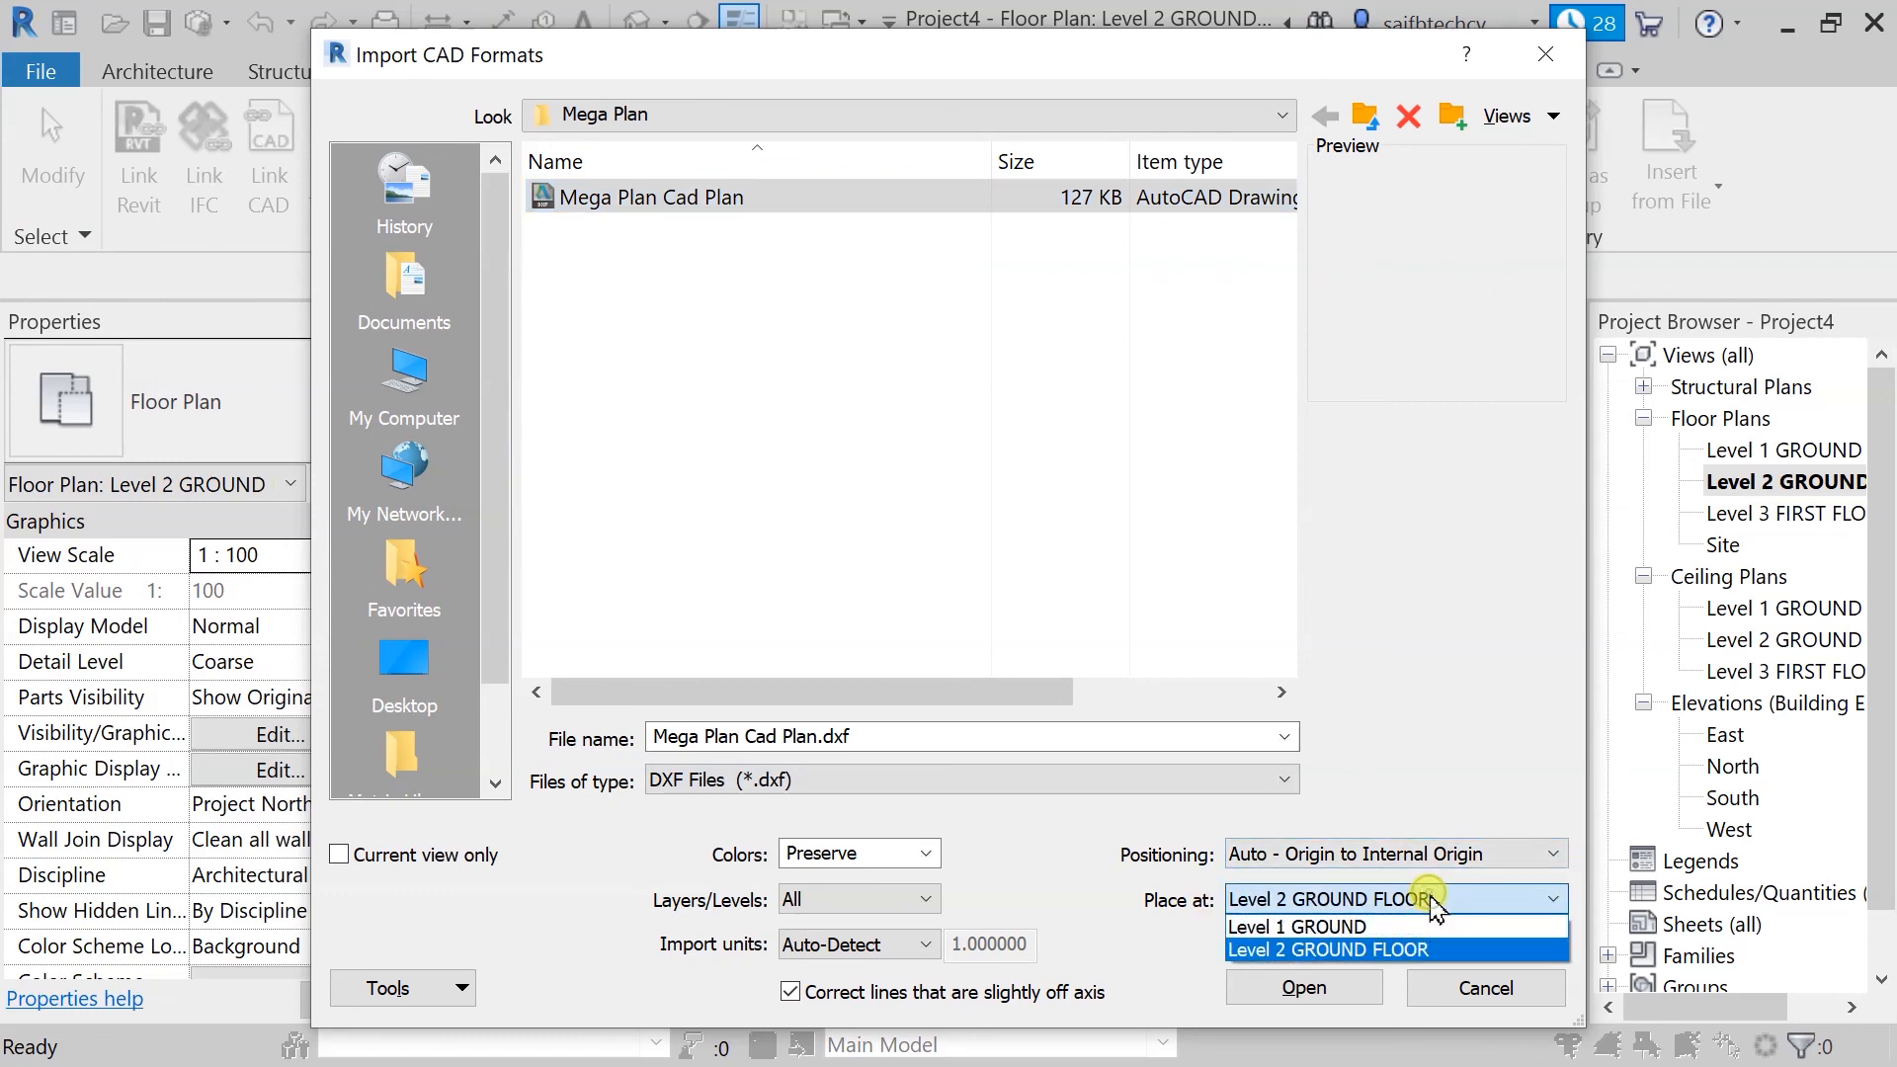
pyautogui.click(1393, 950)
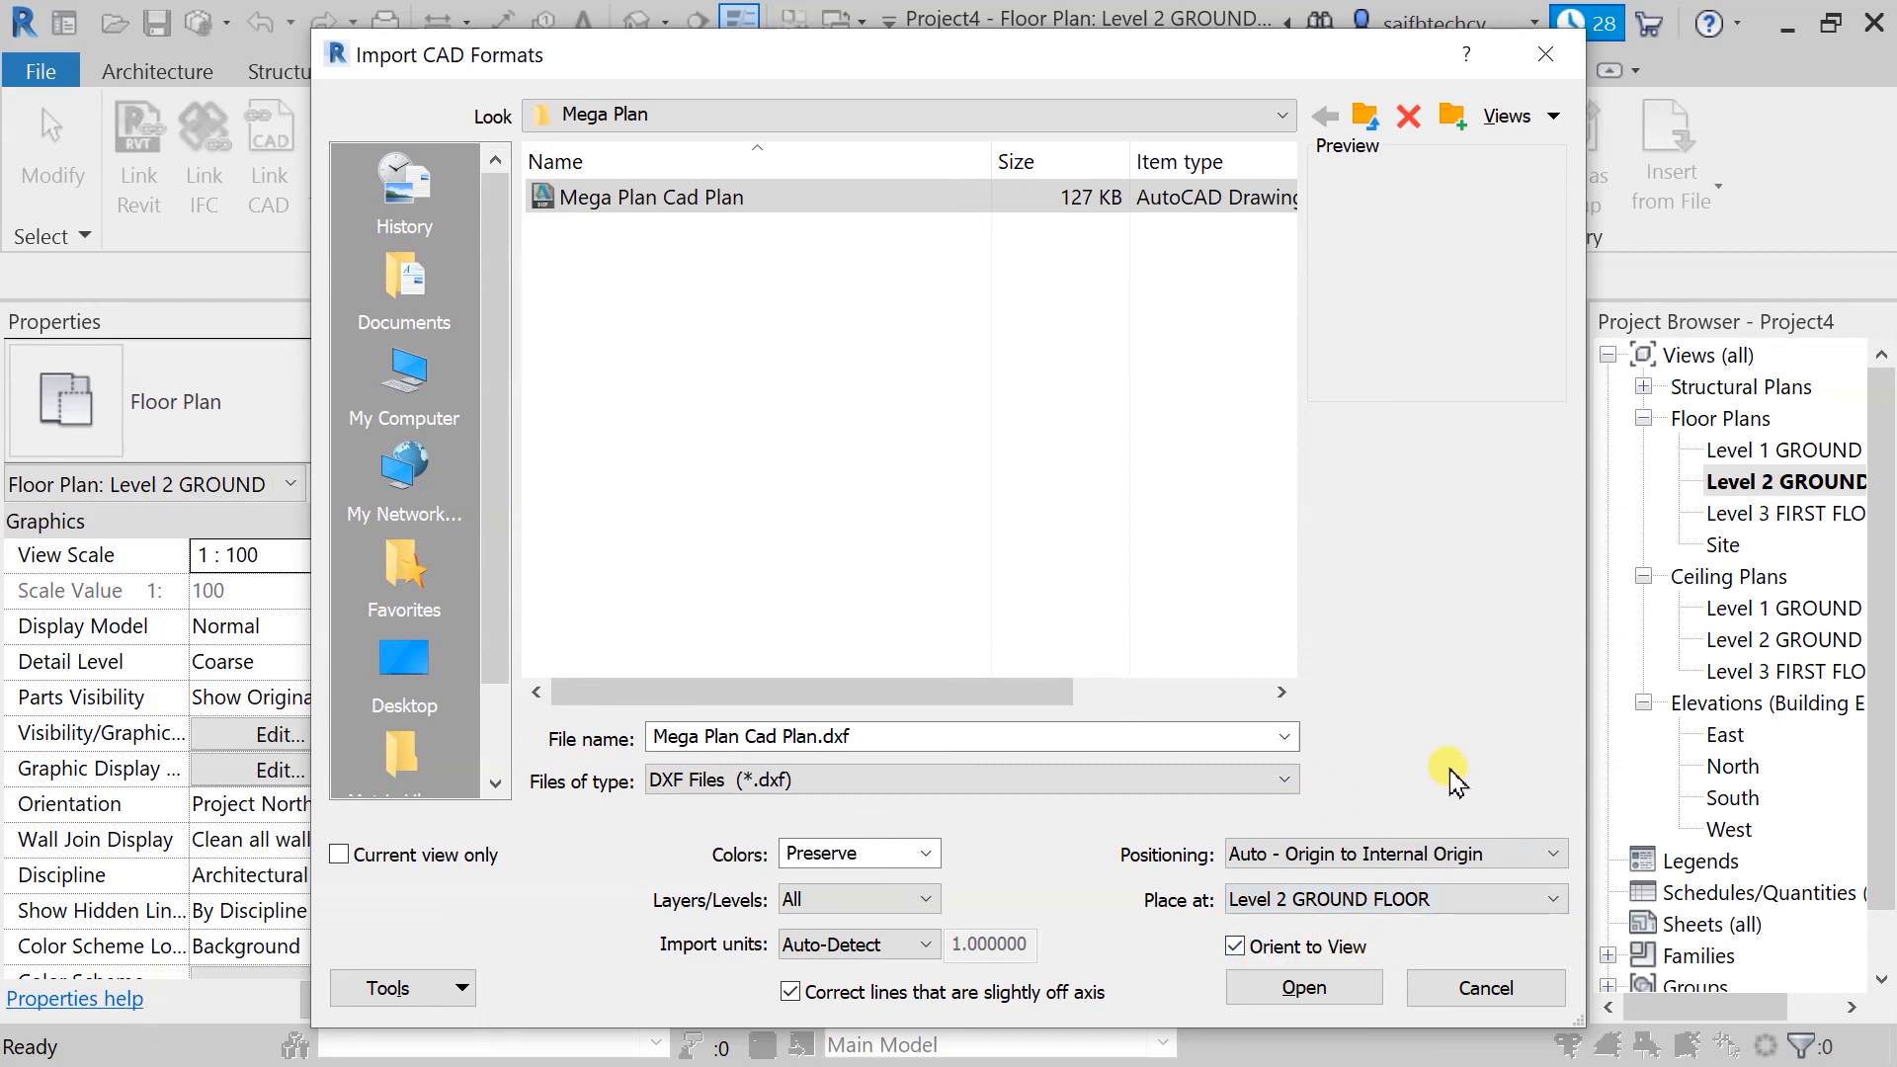
pyautogui.click(1338, 992)
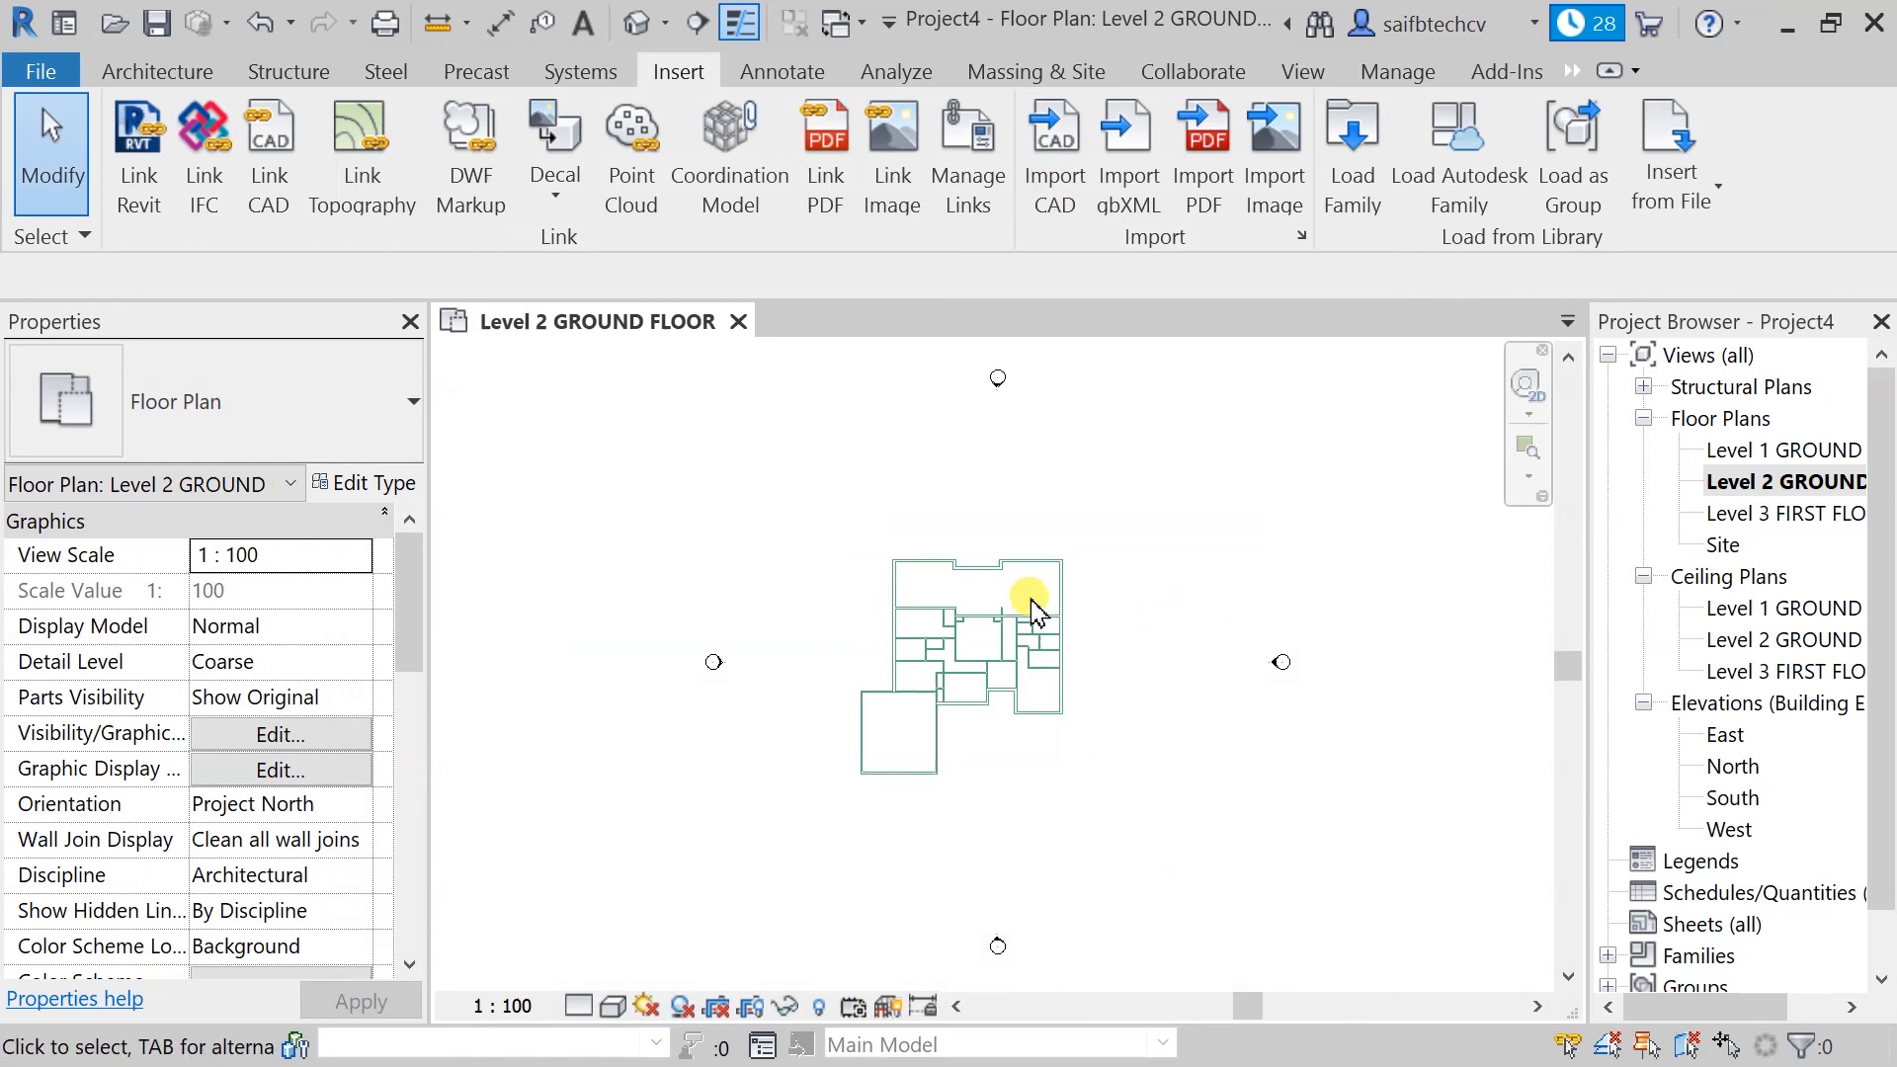
pyautogui.scroll(3, 976, 632)
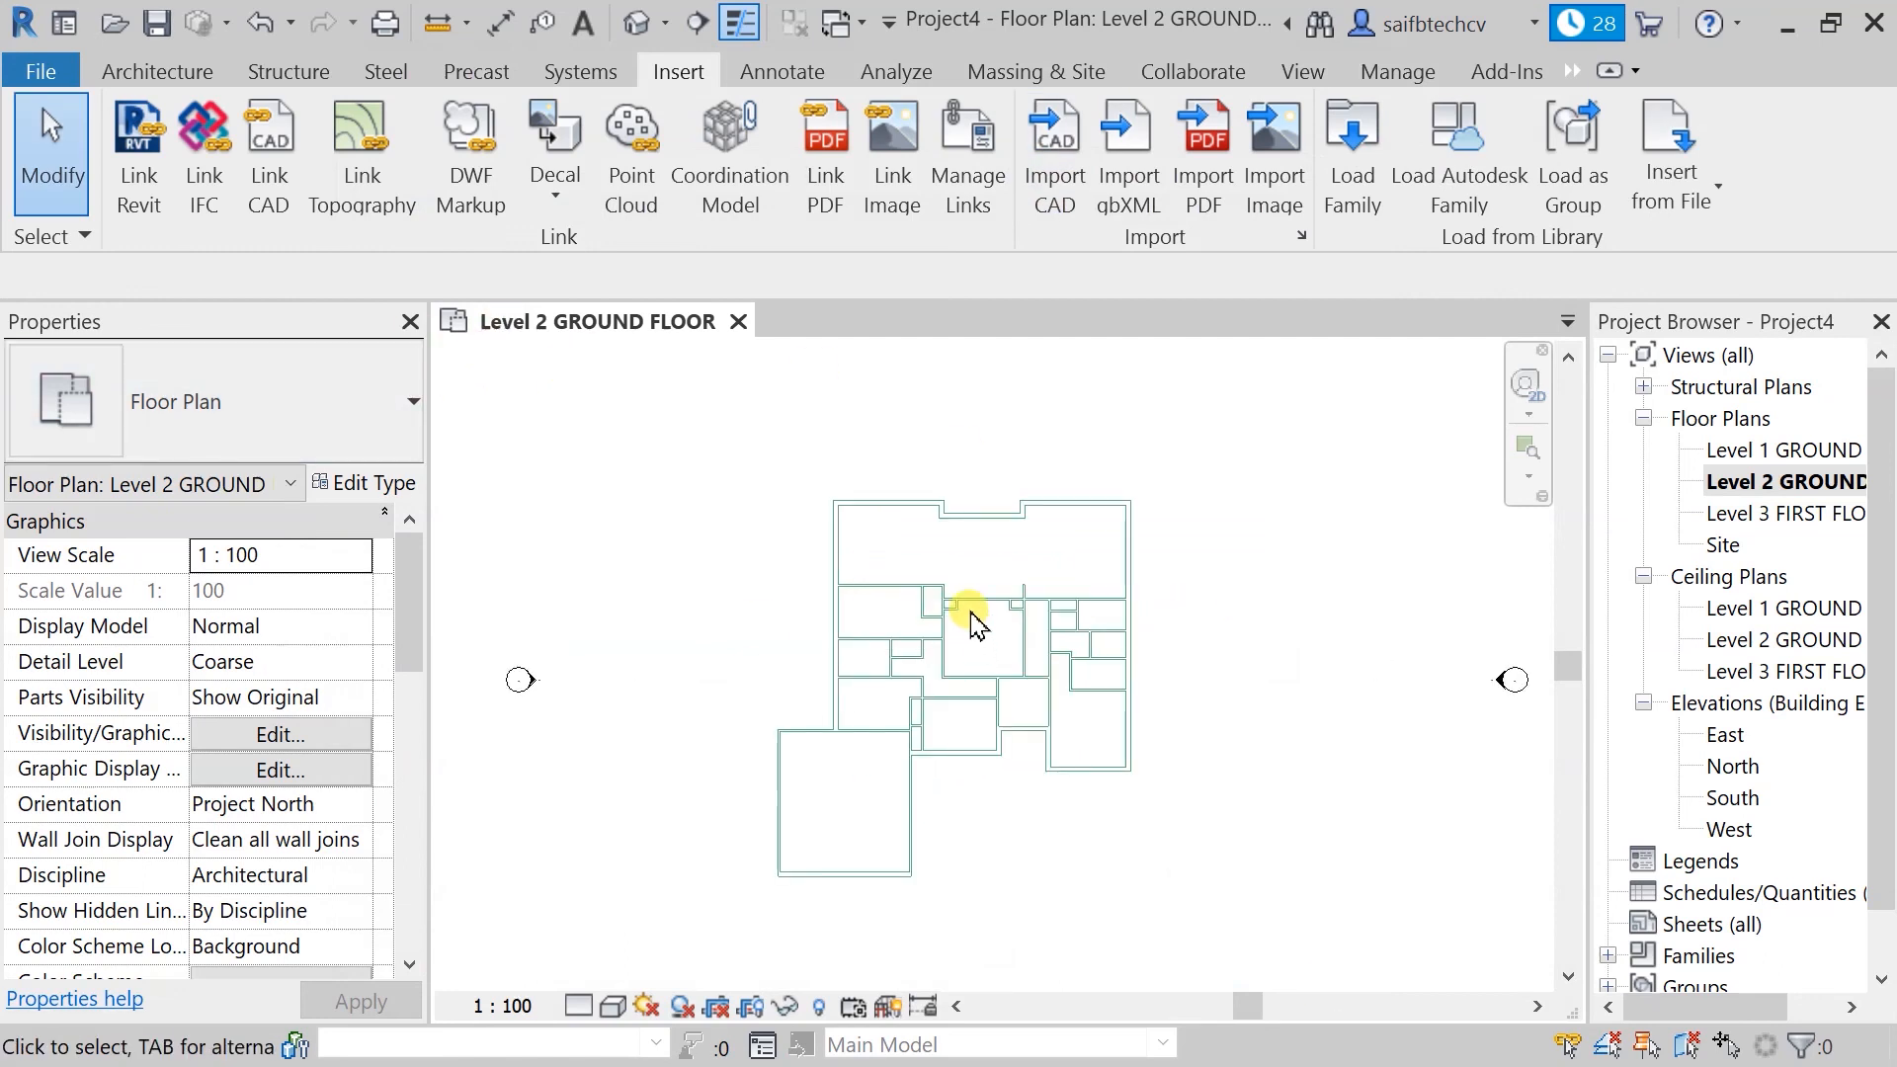
pyautogui.moveTo(1016, 580); pyautogui.dragTo(1128, 573, button='middle')
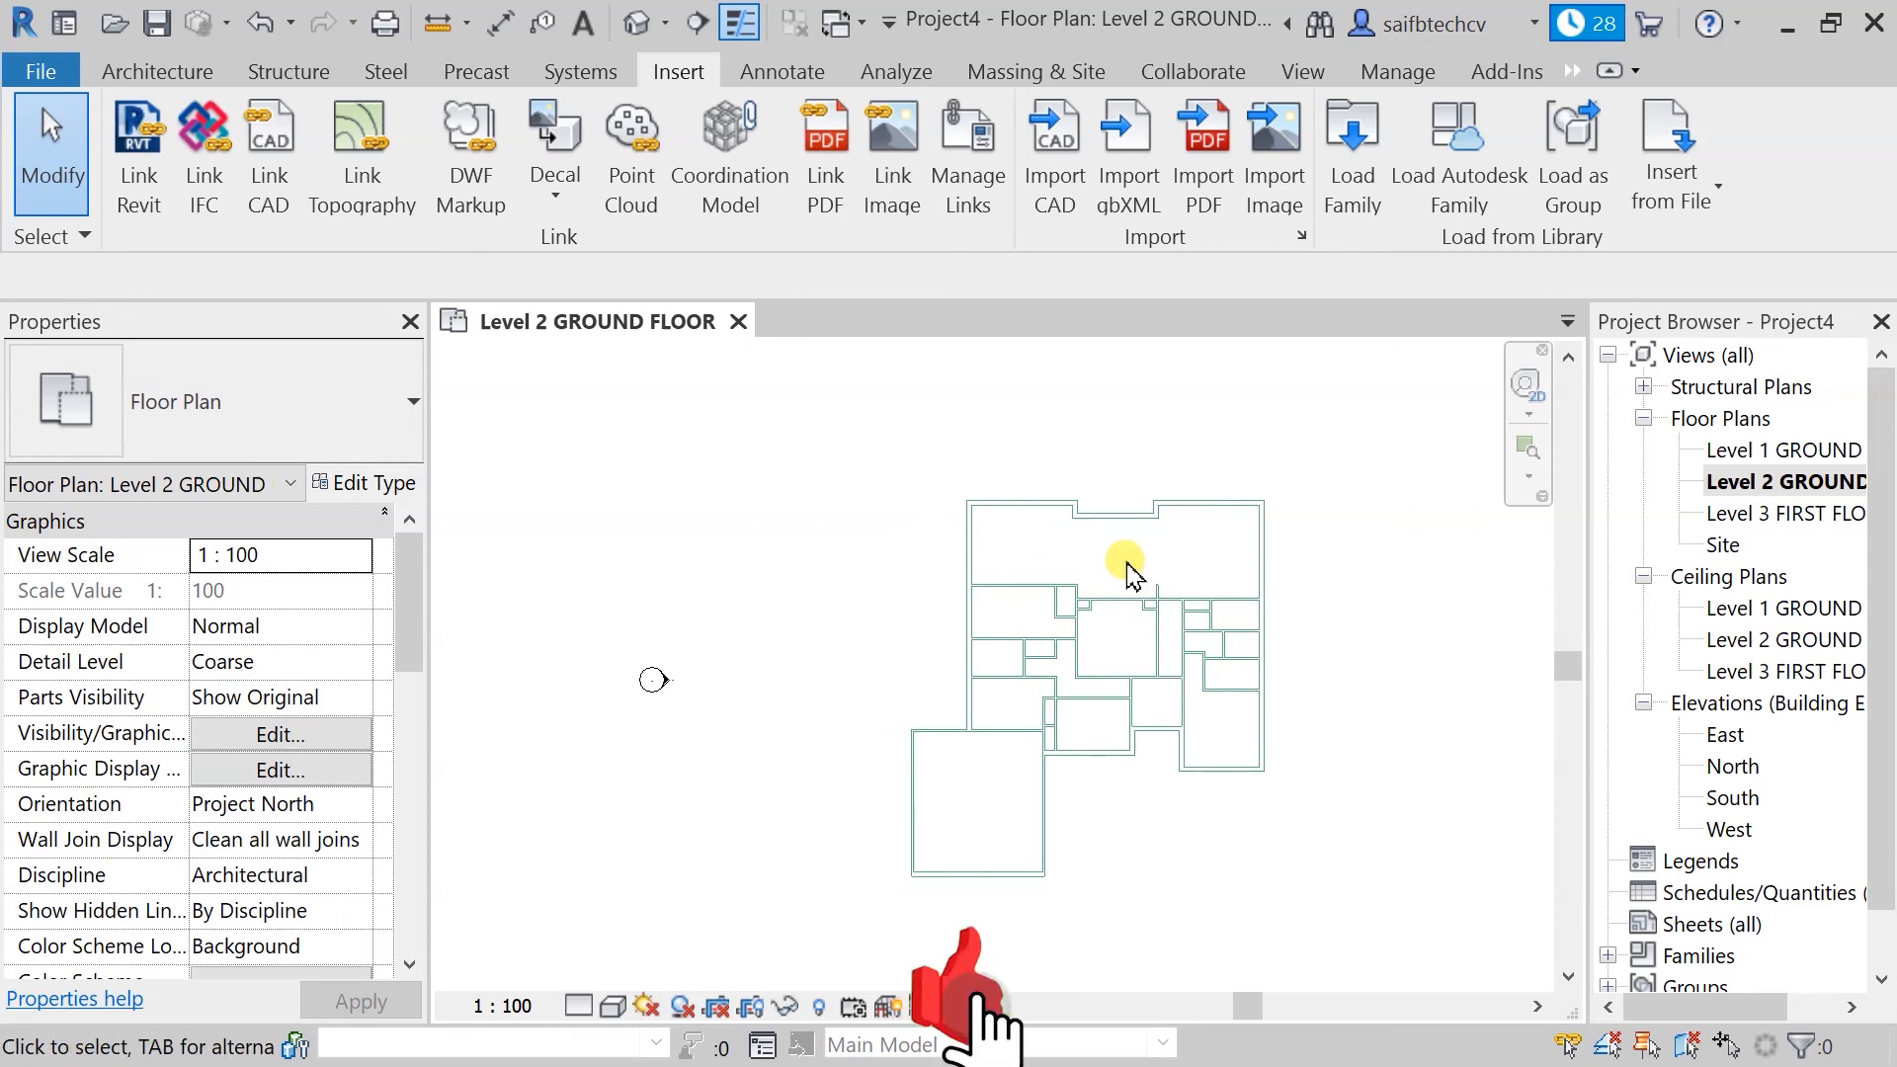